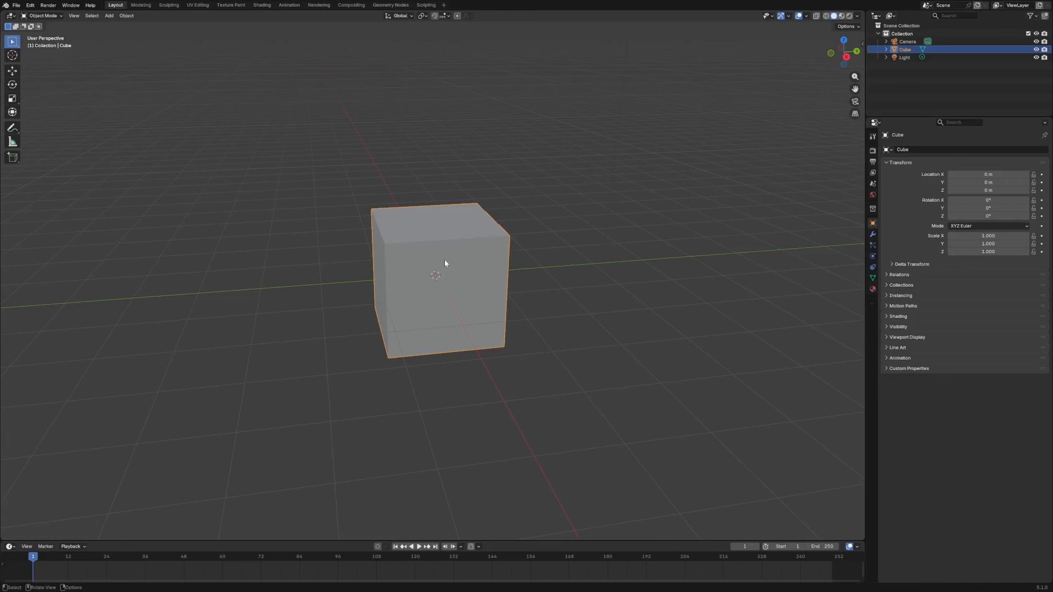
# - Look up the Cell Fracture add-on in the preferences and check whether it is enabled
pyautogui.click(31, 5)
pyautogui.click(31, 5)
pyautogui.click(32, 5)
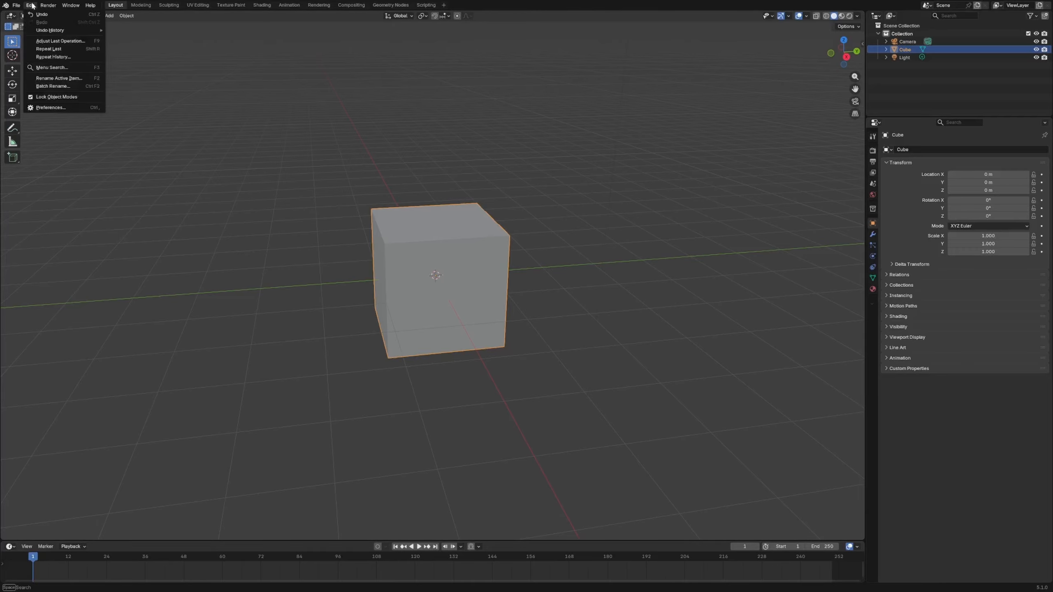
pyautogui.click(50, 107)
pyautogui.click(387, 285)
pyautogui.click(489, 206)
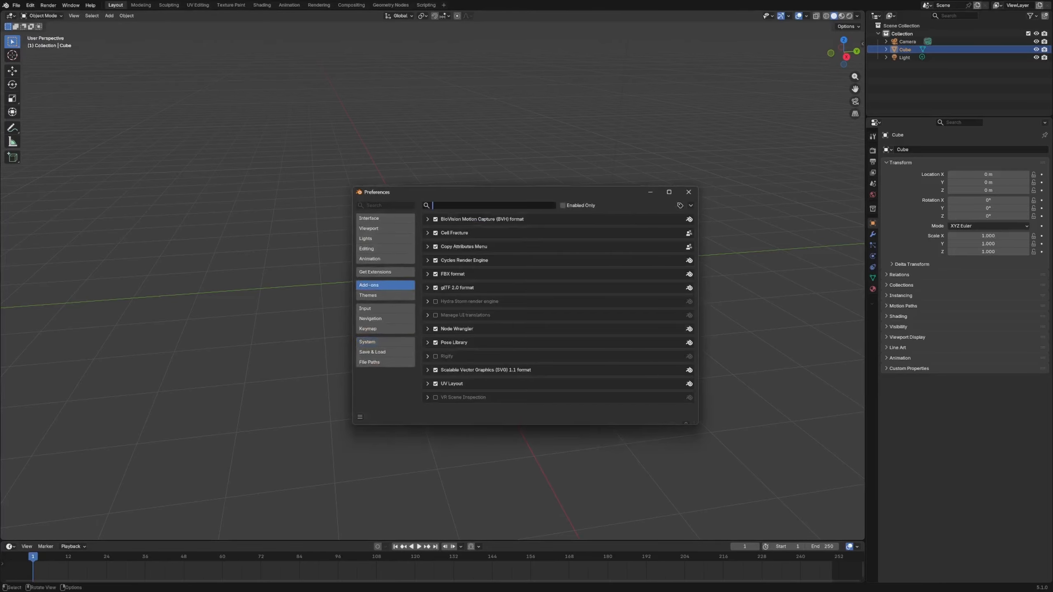
pyautogui.write('cel')
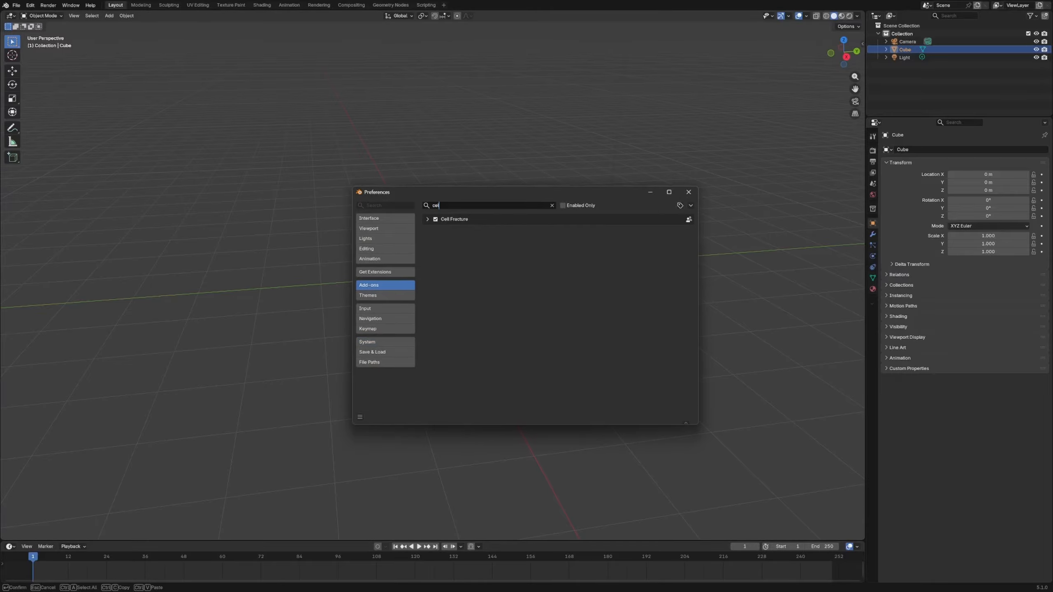
pyautogui.click(694, 193)
pyautogui.click(694, 193)
# - Delete the default cube from the scene
pyautogui.moveTo(570, 245); pyautogui.dragTo(538, 244, button='middle')
pyautogui.scroll(-3, 497, 263)
pyautogui.click(477, 273)
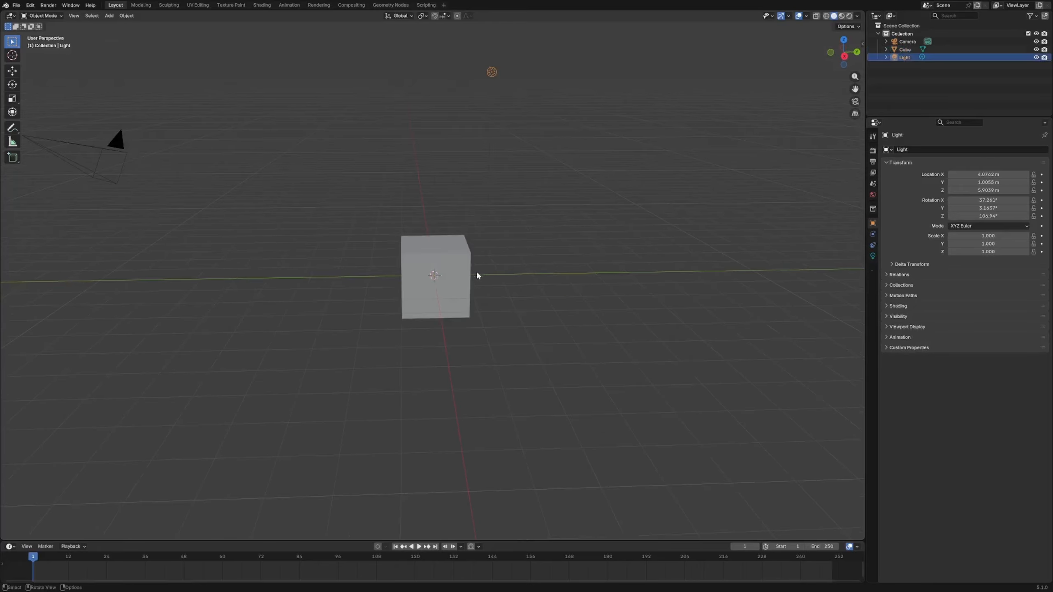
pyautogui.click(454, 266)
pyautogui.press('Delete')
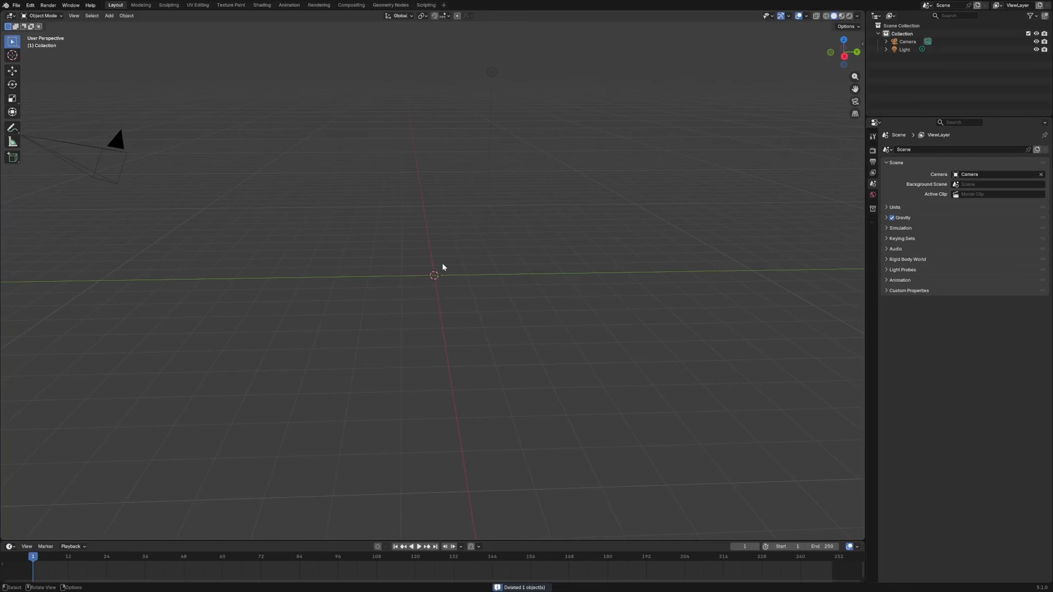
# - Add a UV sphere and raise it along Z to about 2.77 m
pyautogui.hotkey('shift', 'a')
pyautogui.moveTo(411, 274)
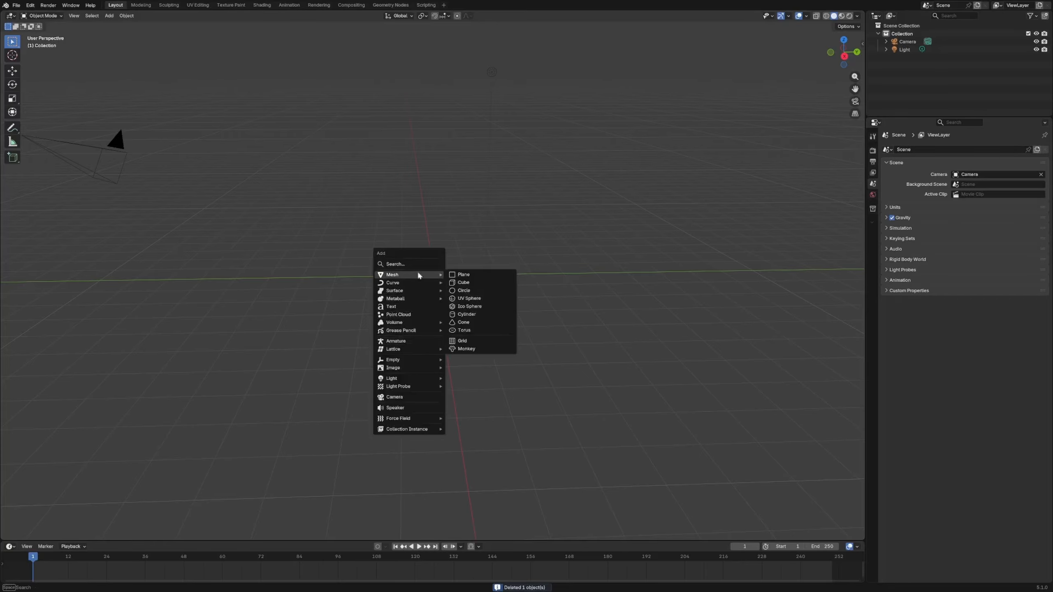
pyautogui.click(474, 299)
pyautogui.press('g')
pyautogui.press('z')
pyautogui.click(448, 197)
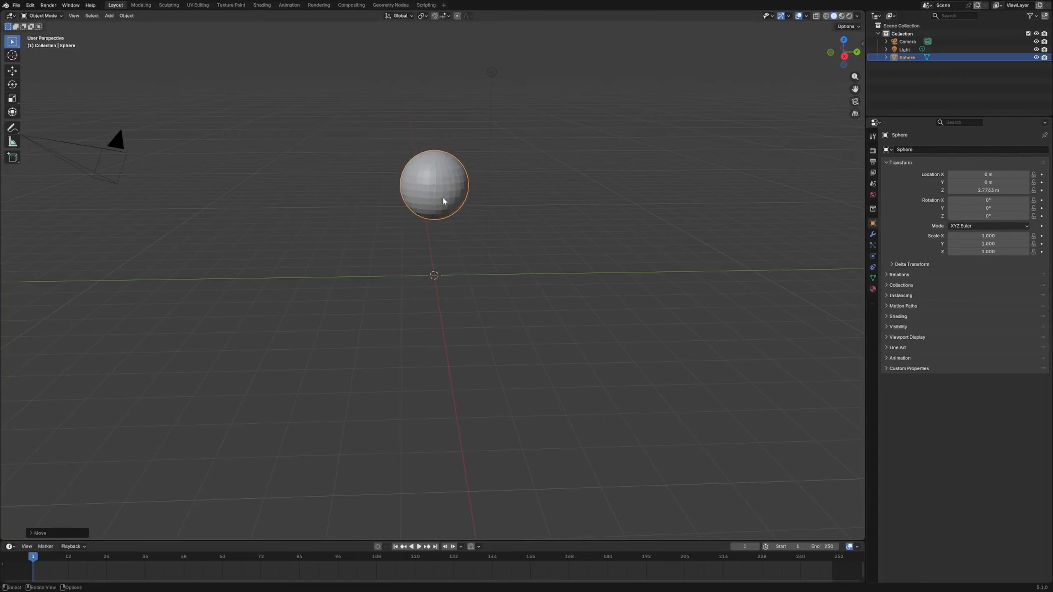
# - Rename the sphere as projectile and scale it down uniformly to about 0.53
pyautogui.press('F2')
pyautogui.write('project')
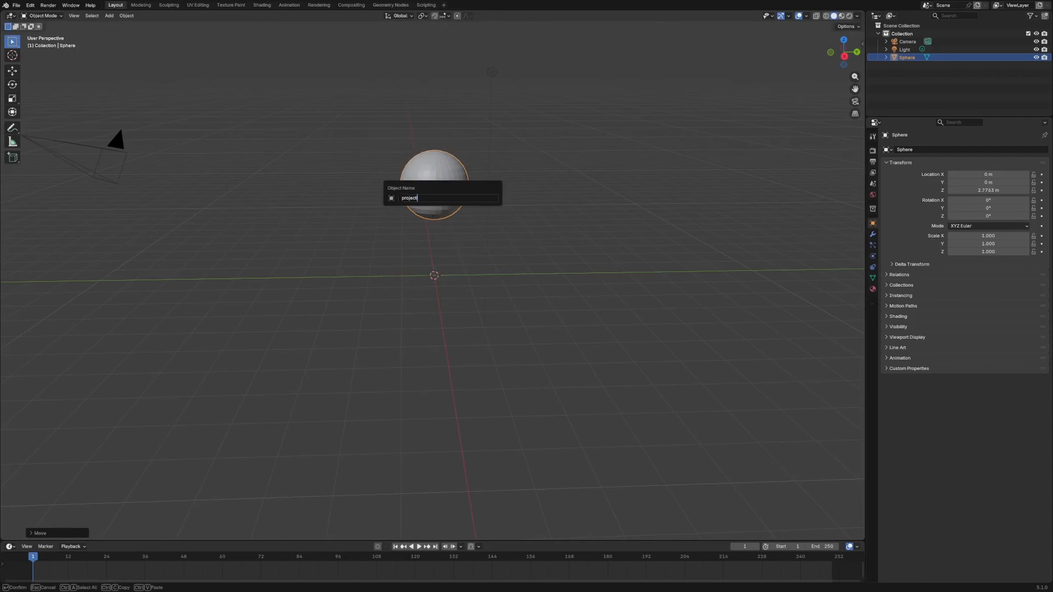
pyautogui.write('ile')
pyautogui.press('Return')
pyautogui.press('s')
pyautogui.click(461, 197)
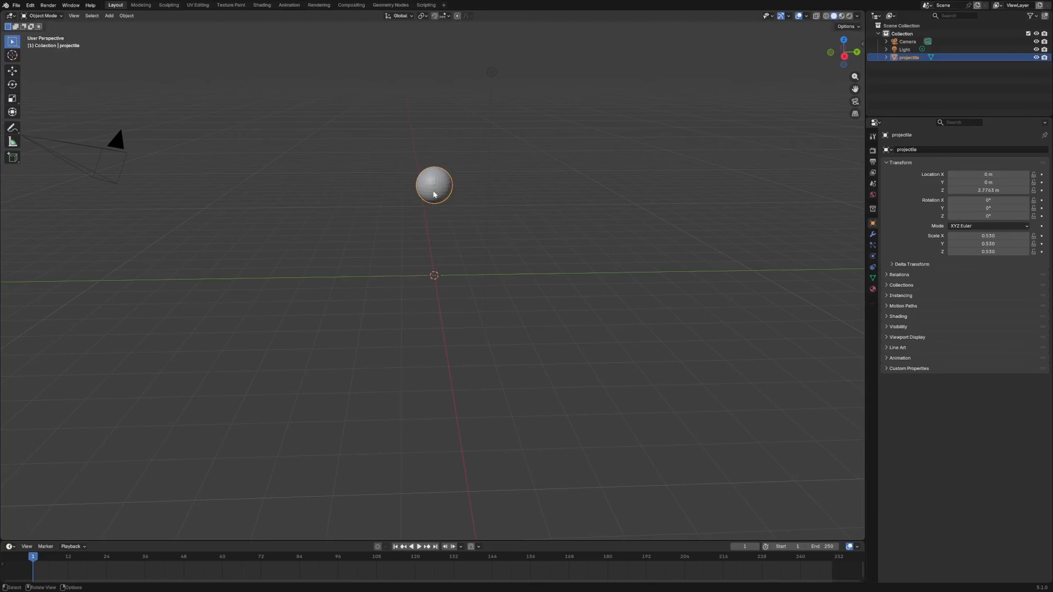
# - Shade the projectile sphere smooth and give it a level 2 subdivision surface
pyautogui.rightClick(416, 192)
pyautogui.rightClick(420, 192)
pyautogui.click(420, 191)
pyautogui.scroll(5, 475, 189)
pyautogui.keyDown('shift'); pyautogui.moveTo(450, 54); pyautogui.dragTo(415, 132, button='middle'); pyautogui.keyUp('shift')
pyautogui.hotkey('ctrl', '2')
pyautogui.scroll(-4, 431, 199)
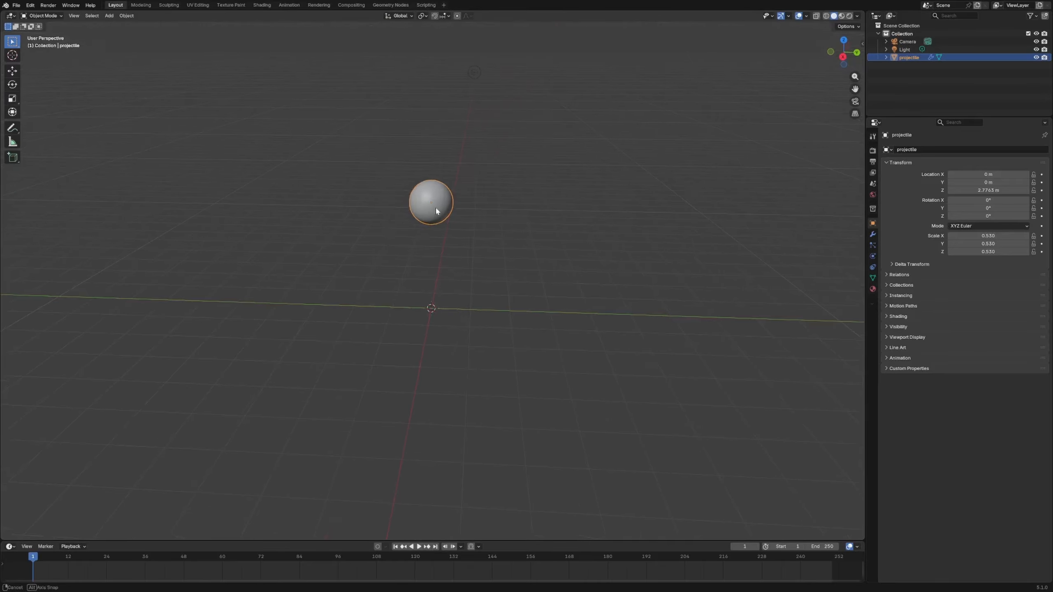
# - Add a plane and raise it along Z to about 1.66 m, beneath the projectile sphere
pyautogui.click(446, 249)
pyautogui.moveTo(446, 249); pyautogui.dragTo(414, 262, button='middle')
pyautogui.hotkey('shift', 'a')
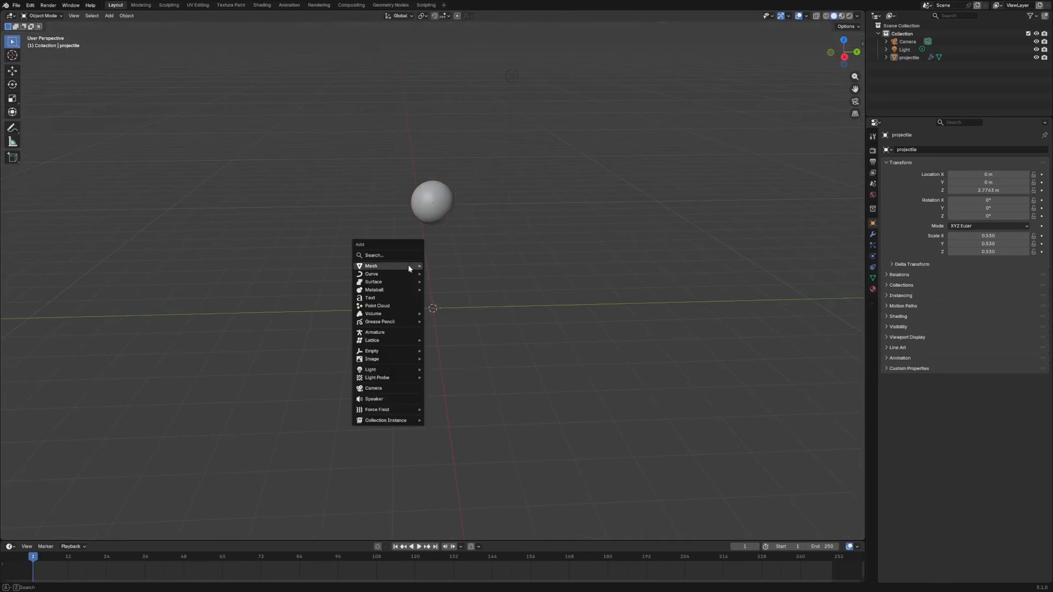
pyautogui.moveTo(404, 267)
pyautogui.click(455, 265)
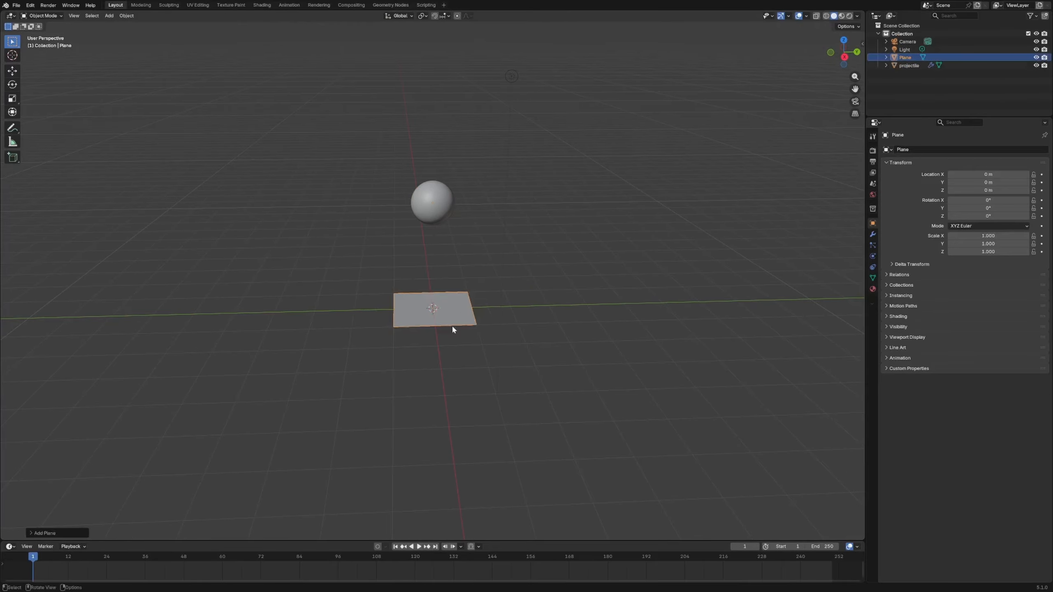
pyautogui.press('g')
pyautogui.press('z')
pyautogui.click(457, 265)
# - Lower the plane along Z to a height of about 1.24 m
pyautogui.scroll(-4, 456, 265)
pyautogui.moveTo(456, 266)
pyautogui.mouseDown(button='middle')
pyautogui.moveTo(424, 264)
pyautogui.moveTo(493, 278)
pyautogui.moveTo(456, 267)
pyautogui.mouseUp(button='middle')
pyautogui.press('g')
pyautogui.press('z')
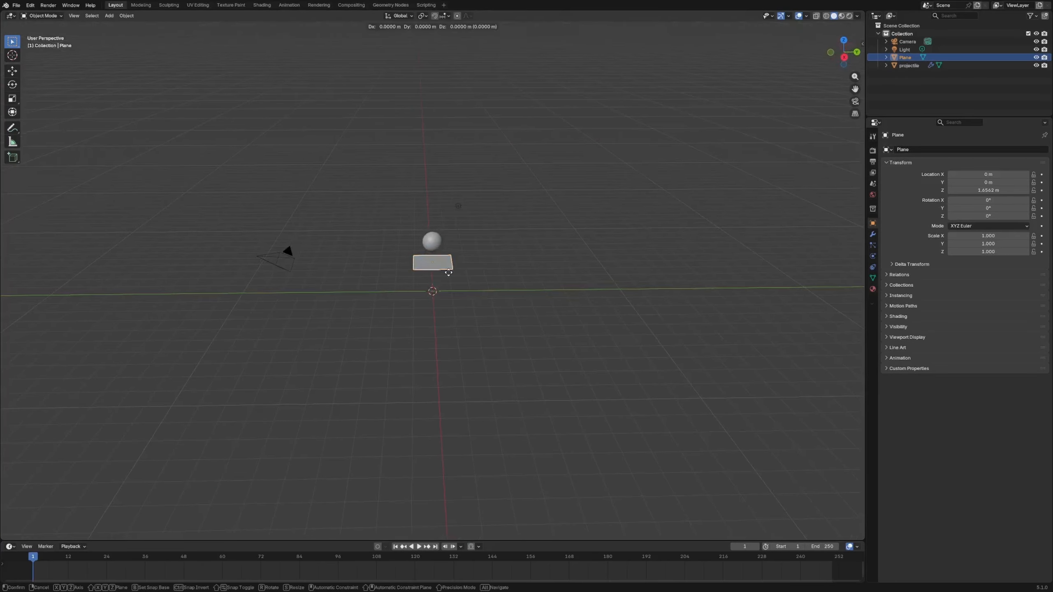
pyautogui.click(452, 283)
pyautogui.click(439, 272)
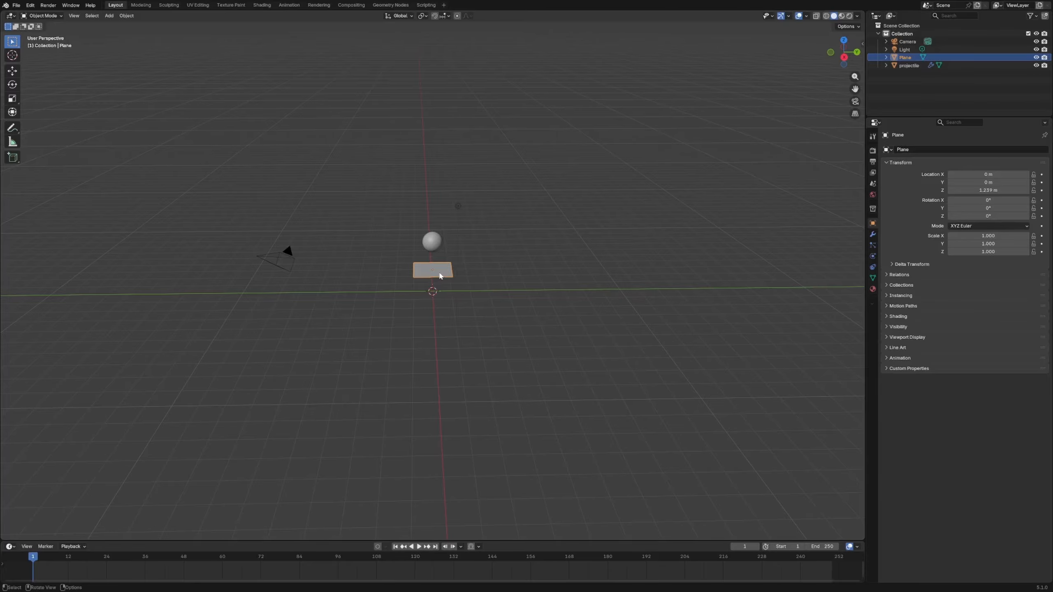
# - Edit the plane's mesh and move its positive-Y edge far outward along Y to lengthen it
pyautogui.scroll(4, 439, 274)
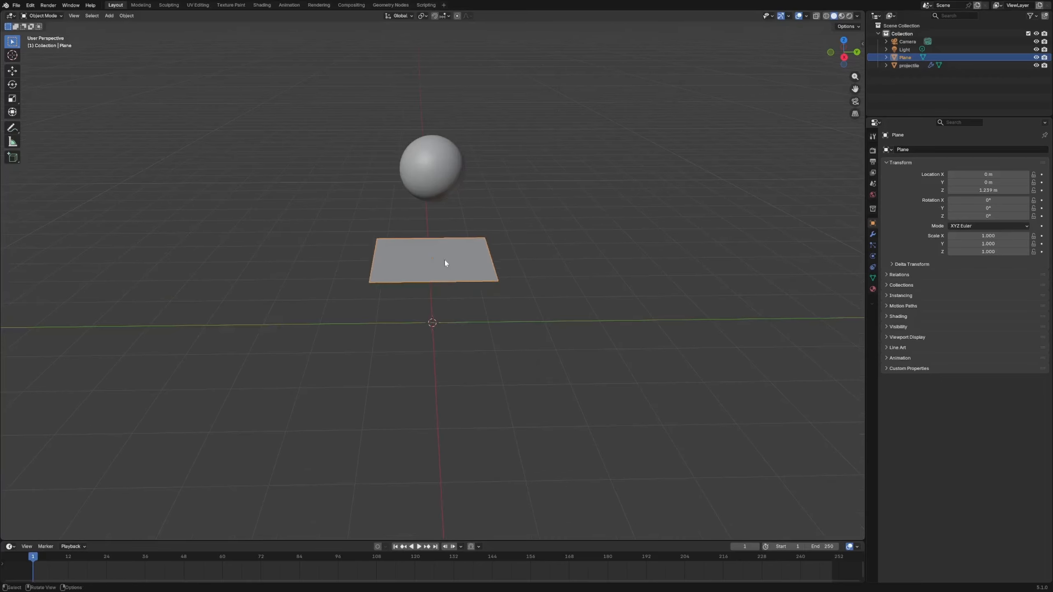
pyautogui.press('Tab')
pyautogui.click(479, 231)
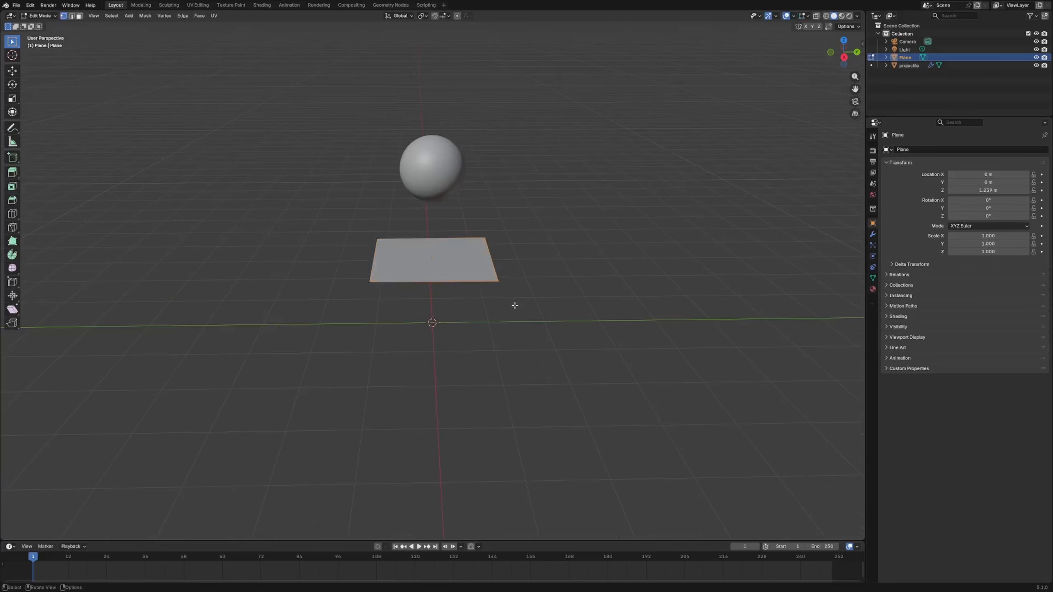
pyautogui.scroll(-6, 510, 300)
pyautogui.press('g')
pyautogui.press('y')
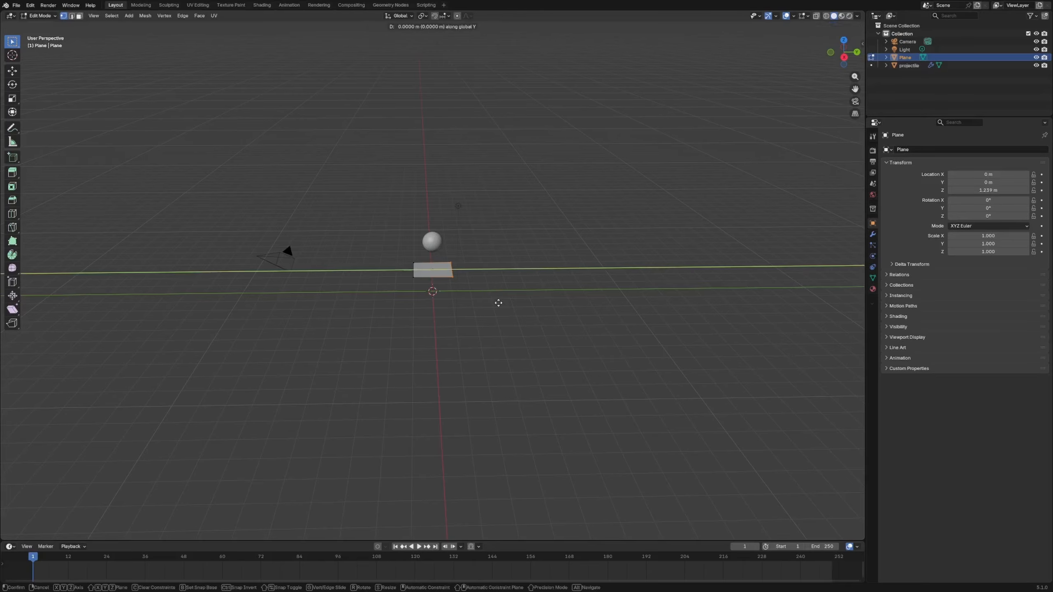
pyautogui.click(837, 292)
# - Move the plane's opposite edge about 77 m along negative Y and return to Object Mode
pyautogui.scroll(-4, 685, 299)
pyautogui.scroll(-1, 686, 299)
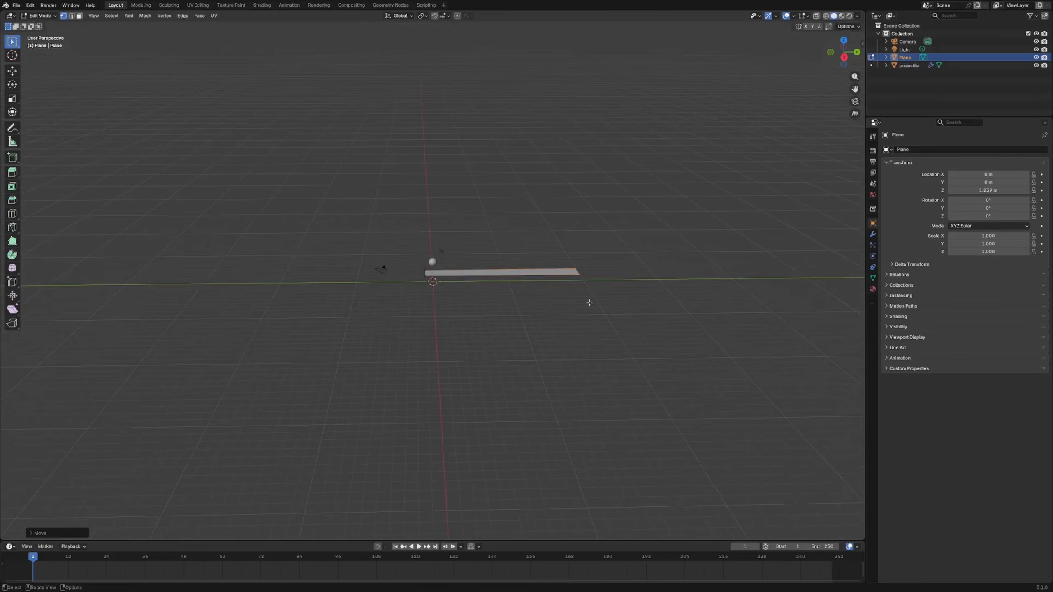
pyautogui.moveTo(587, 301); pyautogui.dragTo(585, 313, button='middle')
pyautogui.press('g')
pyautogui.press('y')
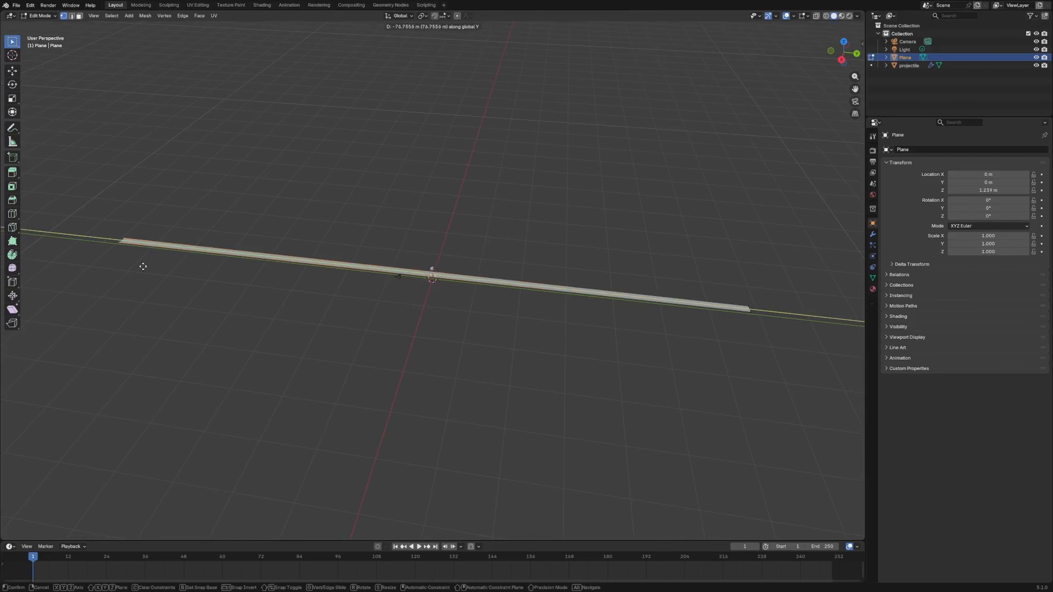
pyautogui.click(143, 266)
pyautogui.press('Tab')
# - Rename the elongated plane as track
pyautogui.moveTo(452, 332); pyautogui.dragTo(418, 285, button='middle')
pyautogui.scroll(5, 461, 286)
pyautogui.press('F2')
pyautogui.write('track')
pyautogui.press('Return')
# - Widen the track by scaling it along X and apply its scale
pyautogui.press('s')
pyautogui.press('x')
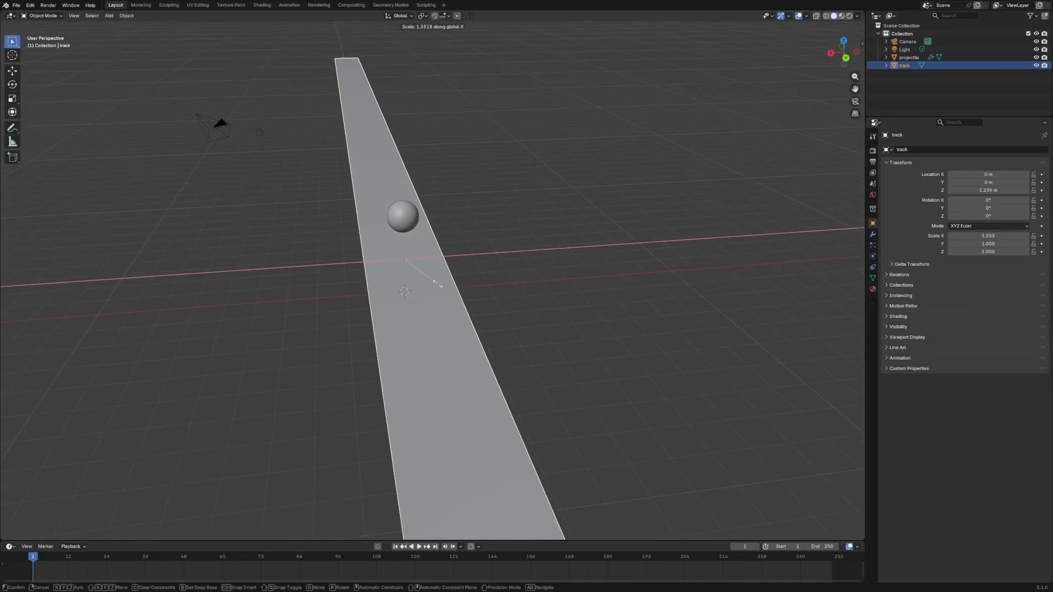
pyautogui.click(442, 293)
pyautogui.hotkey('ctrl', 'a')
pyautogui.click(385, 310)
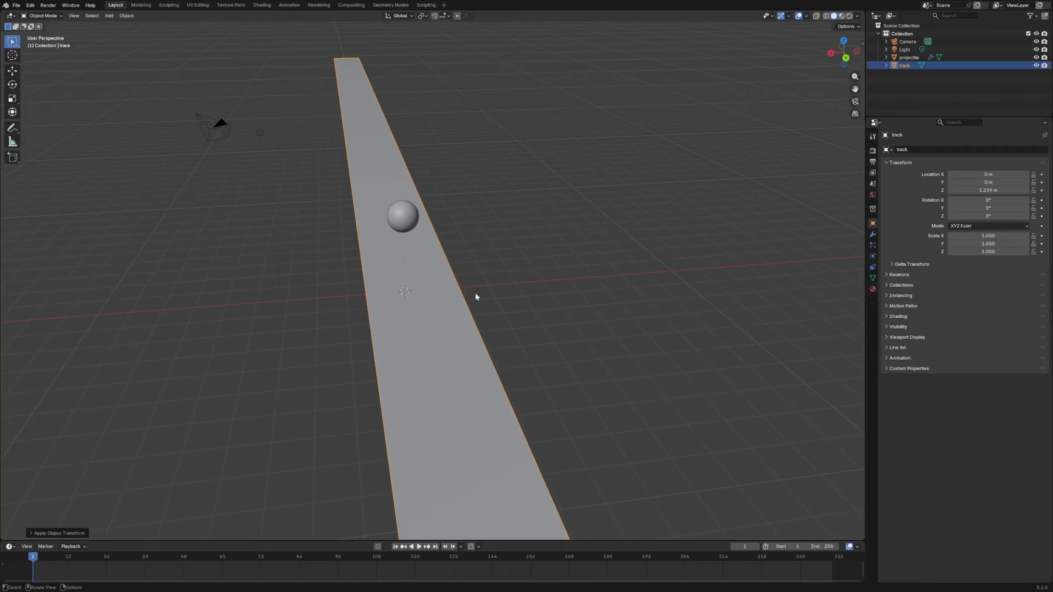
# - Add a Solidify modifier to the track with a thickness of 0.15 m
pyautogui.moveTo(475, 291); pyautogui.dragTo(644, 301, button='middle')
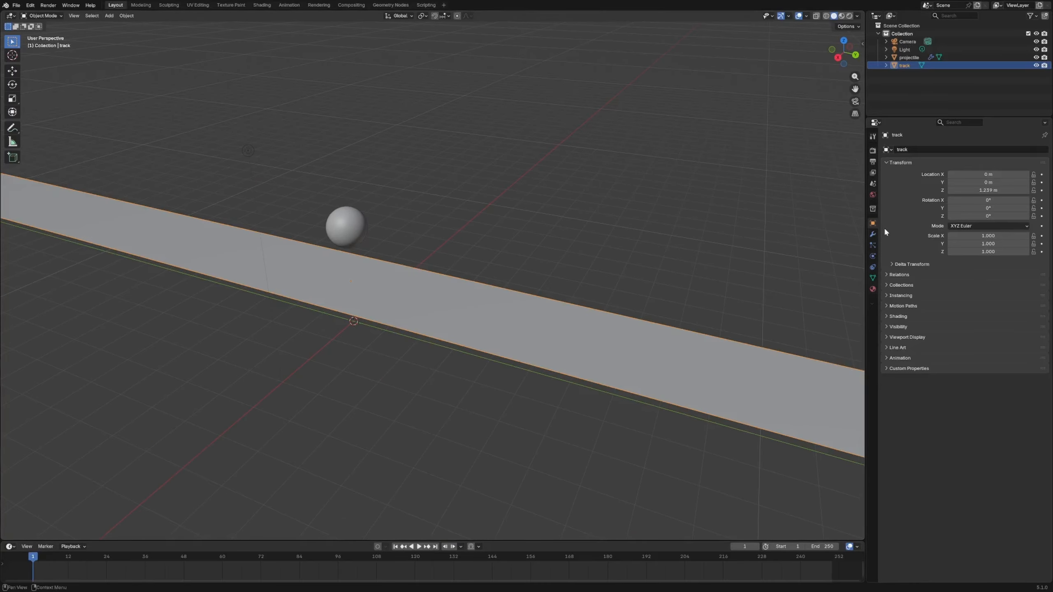
pyautogui.click(873, 235)
pyautogui.click(936, 150)
pyautogui.press('space')
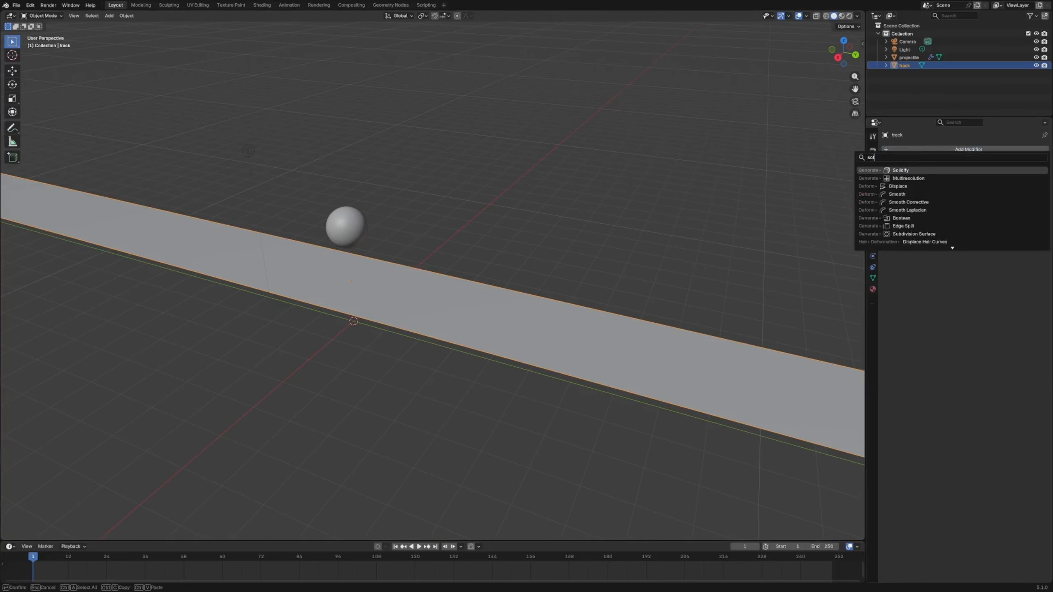
pyautogui.press('Return')
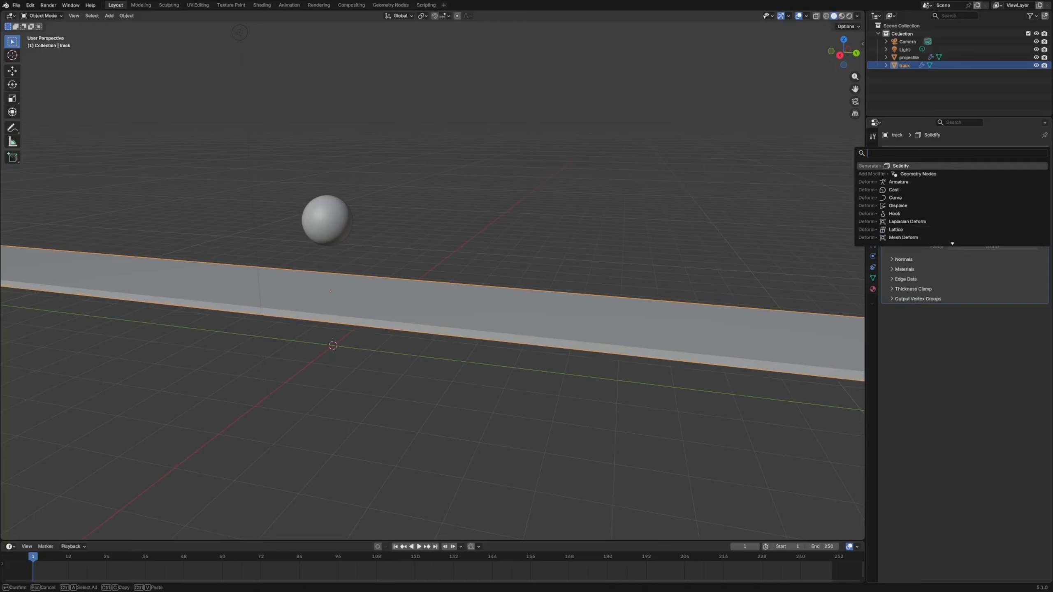
# - Add a Bevel modifier to the track with 4 segments and a 0.05 m amount, and shade it auto smooth
pyautogui.write('bevel')
pyautogui.press('Return')
pyautogui.click(1035, 350)
pyautogui.click(1034, 350)
pyautogui.click(1035, 350)
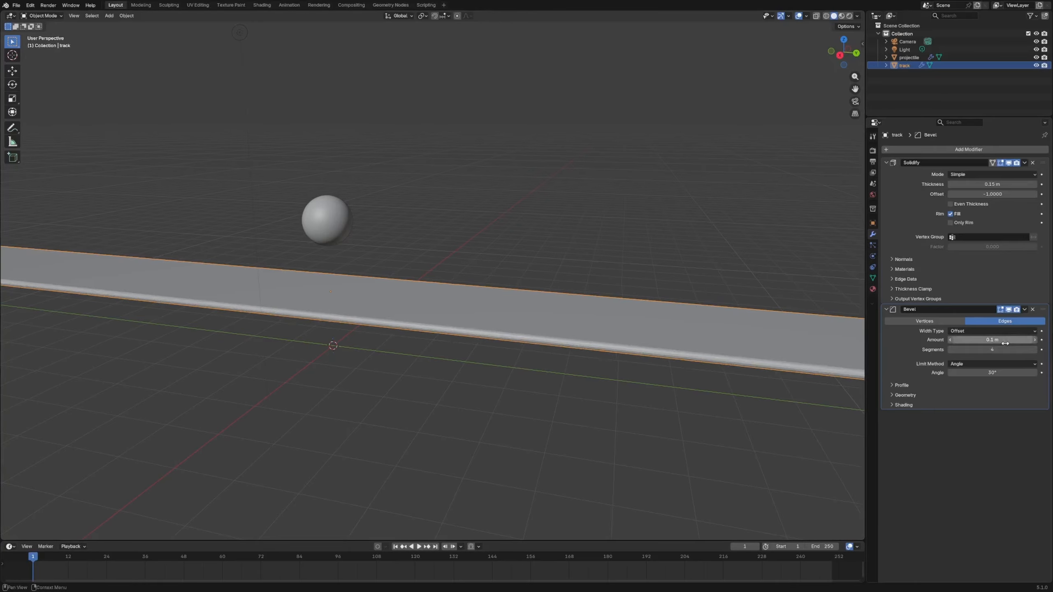
pyautogui.moveTo(1005, 343); pyautogui.dragTo(991, 341)
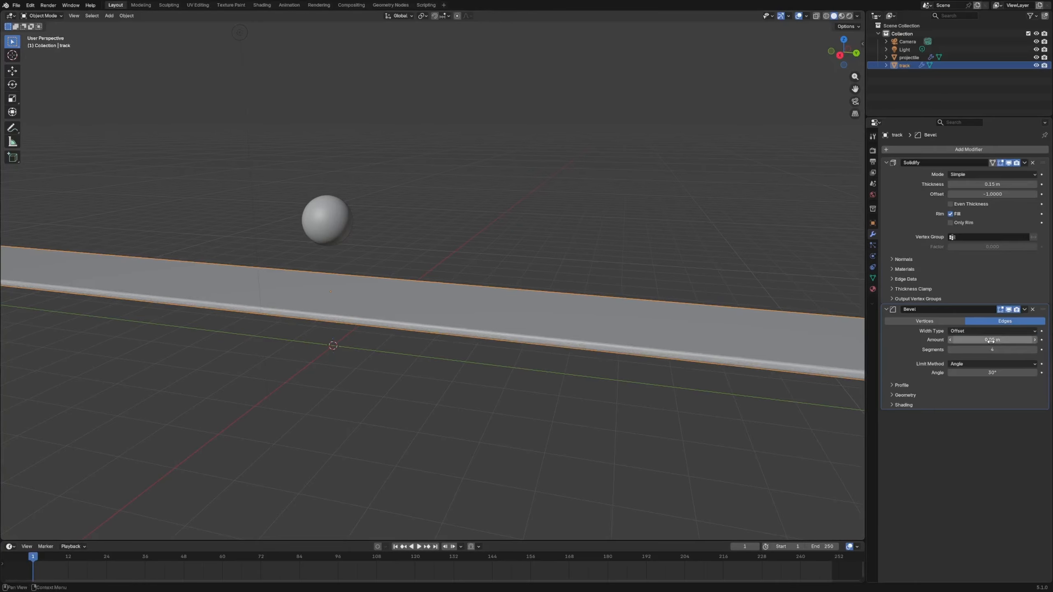
pyautogui.rightClick(455, 288)
pyautogui.click(456, 288)
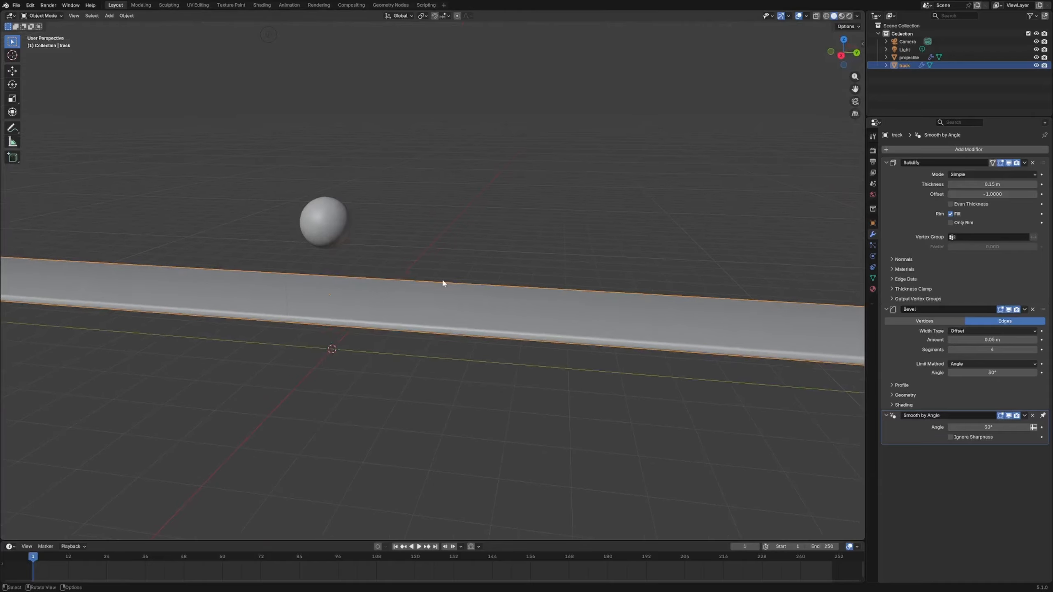
# - Align the camera to a right side view framing the sphere and the track
pyautogui.moveTo(443, 282); pyautogui.dragTo(489, 299, button='middle')
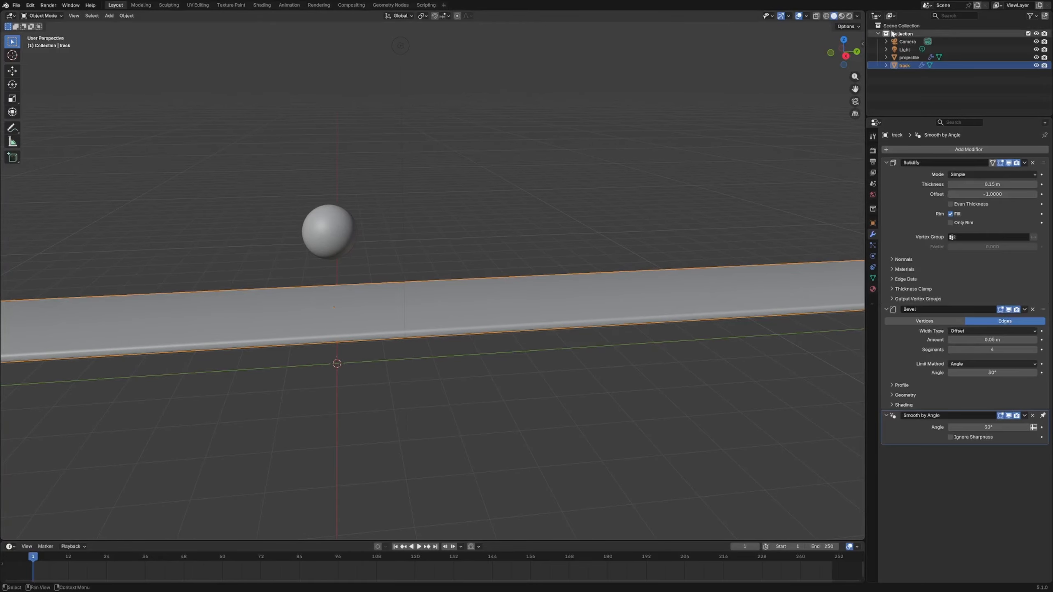
pyautogui.click(845, 55)
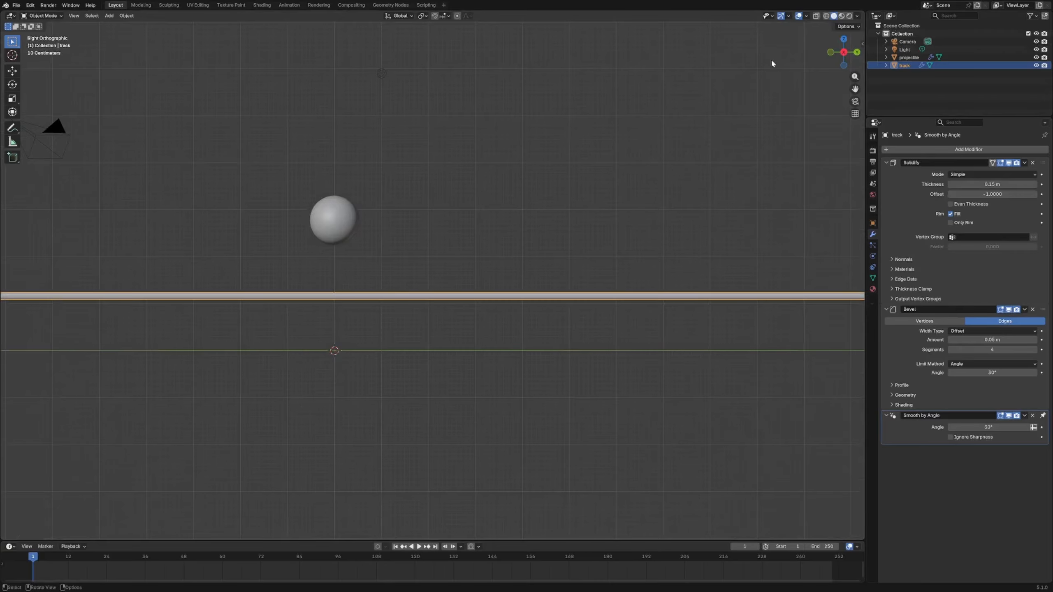
pyautogui.press('KP_0')
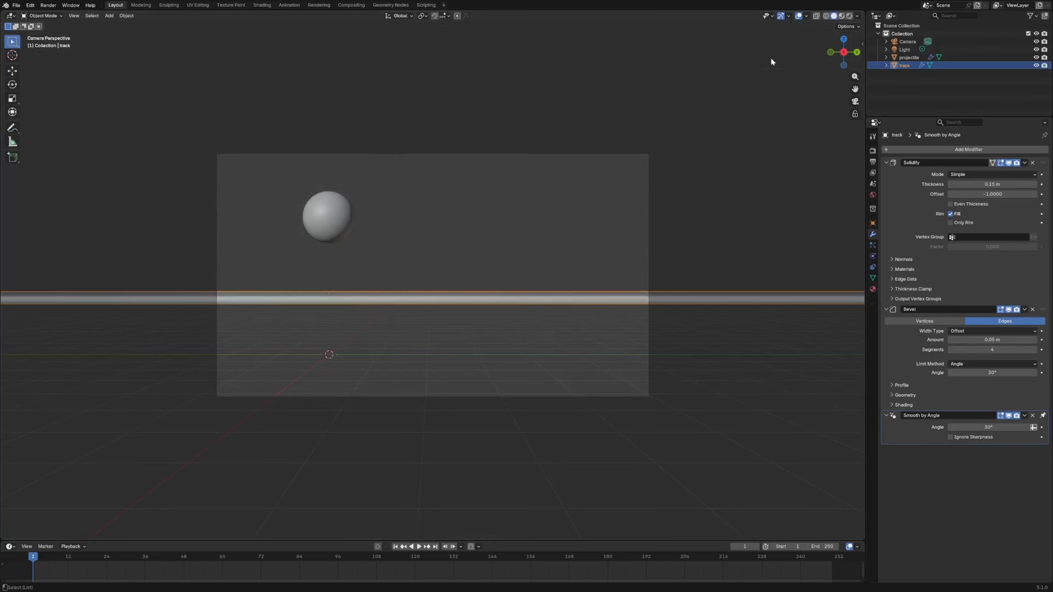
# - Set the output resolution Y to 1920 px and the frame rate to 60 fps, and open the render settings
pyautogui.click(874, 161)
pyautogui.click(956, 168)
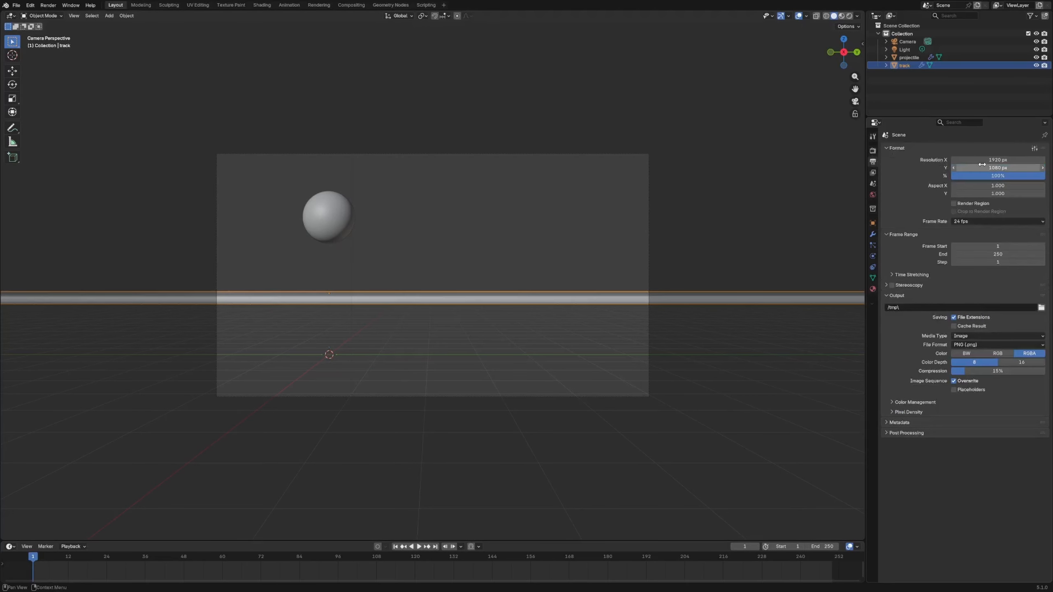
pyautogui.write('1920')
pyautogui.press('Return')
pyautogui.click(966, 221)
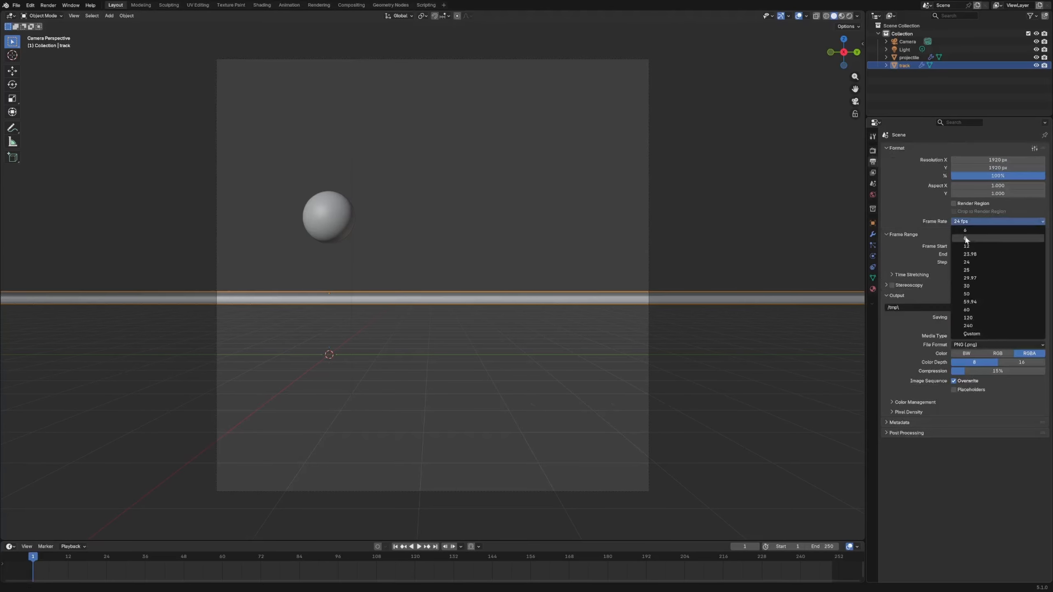
pyautogui.click(969, 310)
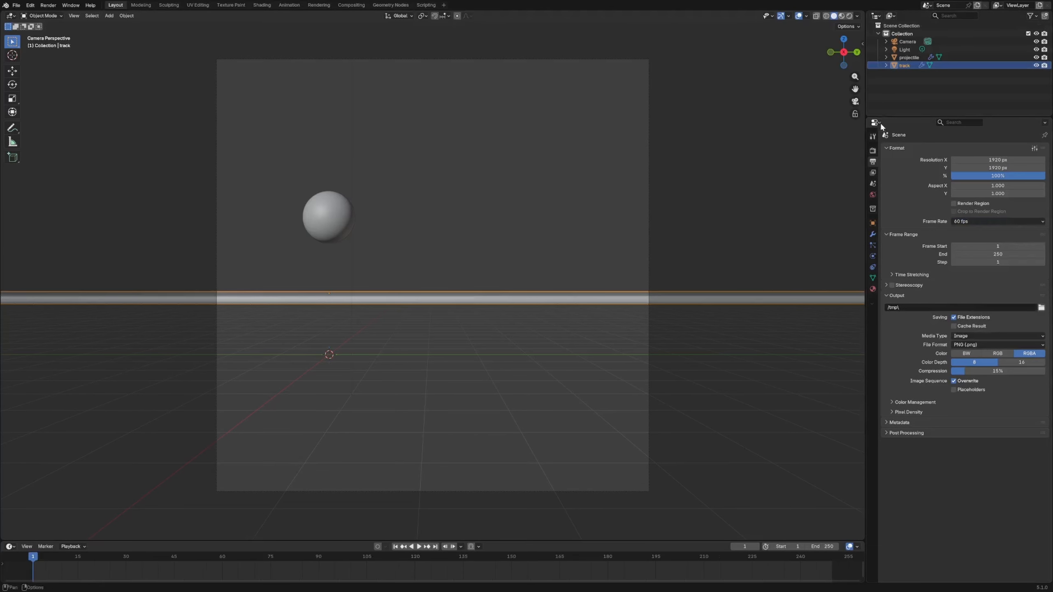
pyautogui.click(873, 151)
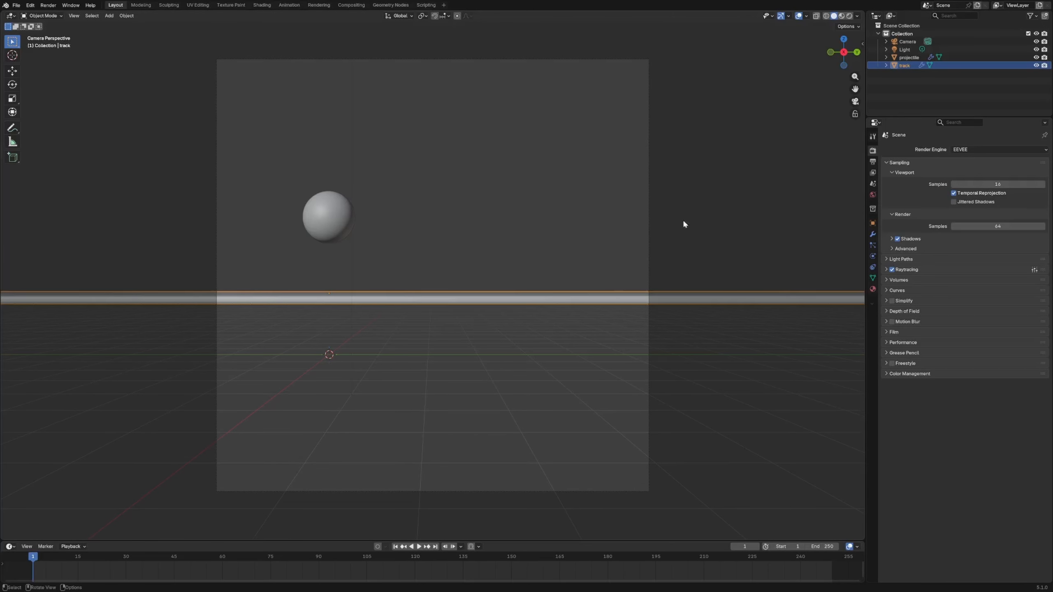
# - Split the 3D viewport into two side-by-side views and deselect the track
pyautogui.moveTo(685, 223); pyautogui.dragTo(626, 217, button='middle')
pyautogui.moveTo(4, 15)
pyautogui.mouseDown()
pyautogui.moveTo(318, 118)
pyautogui.moveTo(359, 120)
pyautogui.mouseUp()
pyautogui.click(153, 169)
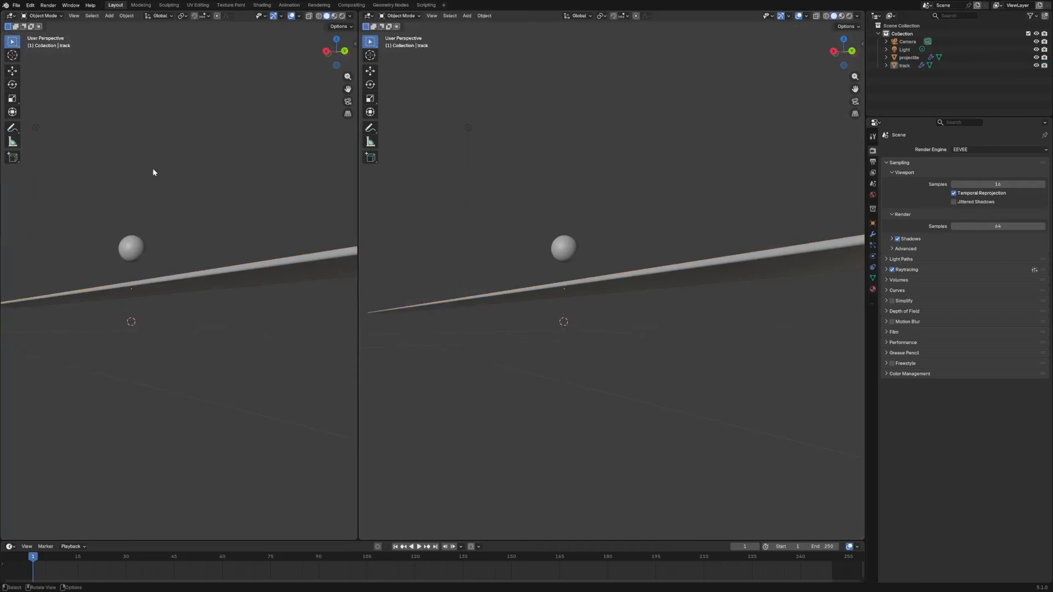
# - Switch the first of the two side-by-side views to rendered shading and the camera view
pyautogui.press('z')
pyautogui.click(134, 130)
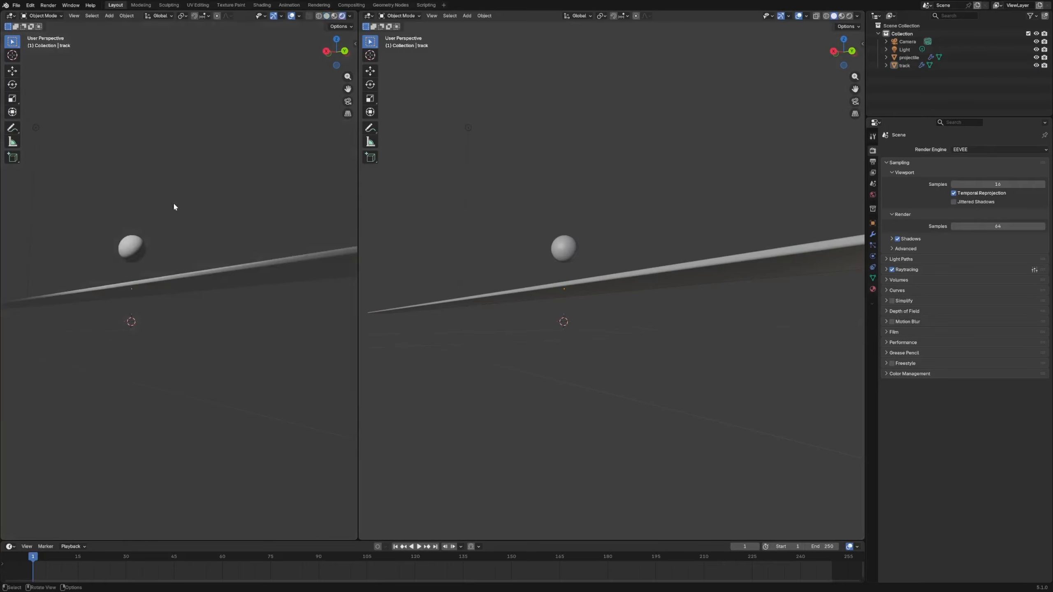
pyautogui.press('`')
pyautogui.click(141, 232)
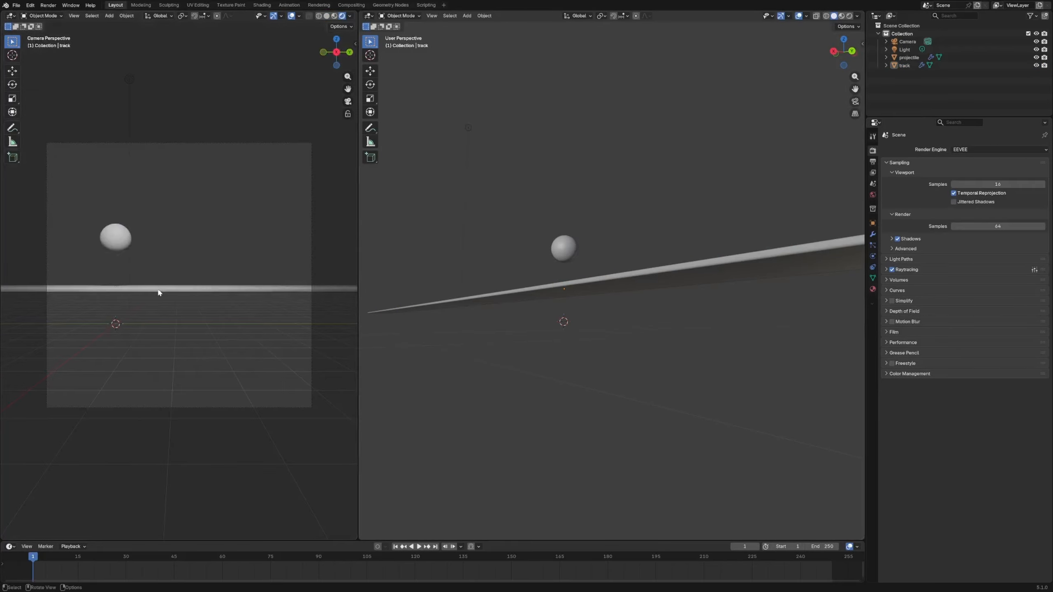
# - Raise the camera to a height of about 2.26 m and set its Y location to 0 m
pyautogui.scroll(-5, 505, 285)
pyautogui.click(504, 284)
pyautogui.press('g')
pyautogui.press('z')
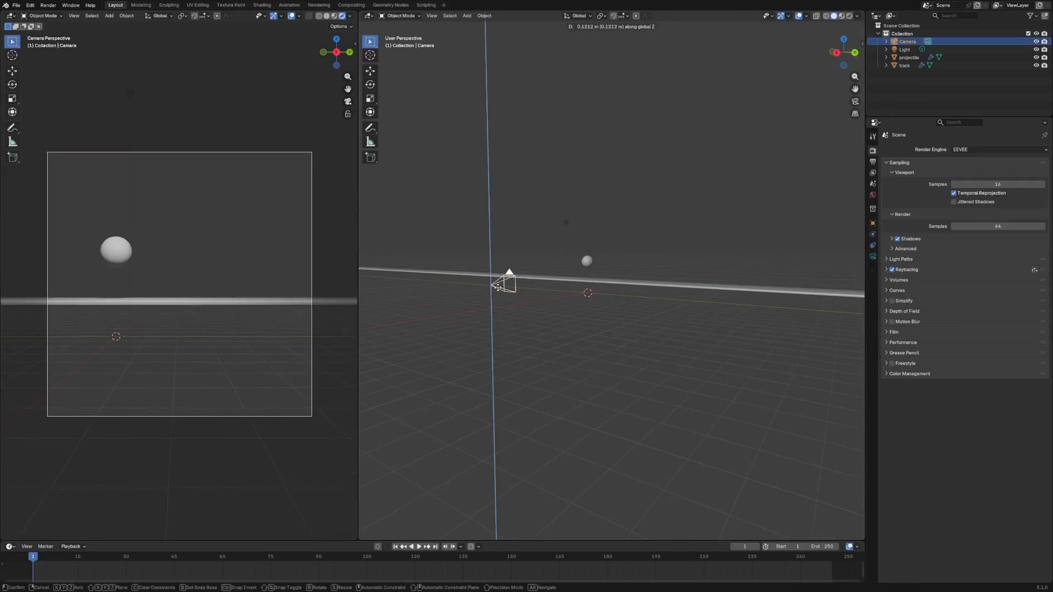
pyautogui.click(508, 270)
pyautogui.press('n')
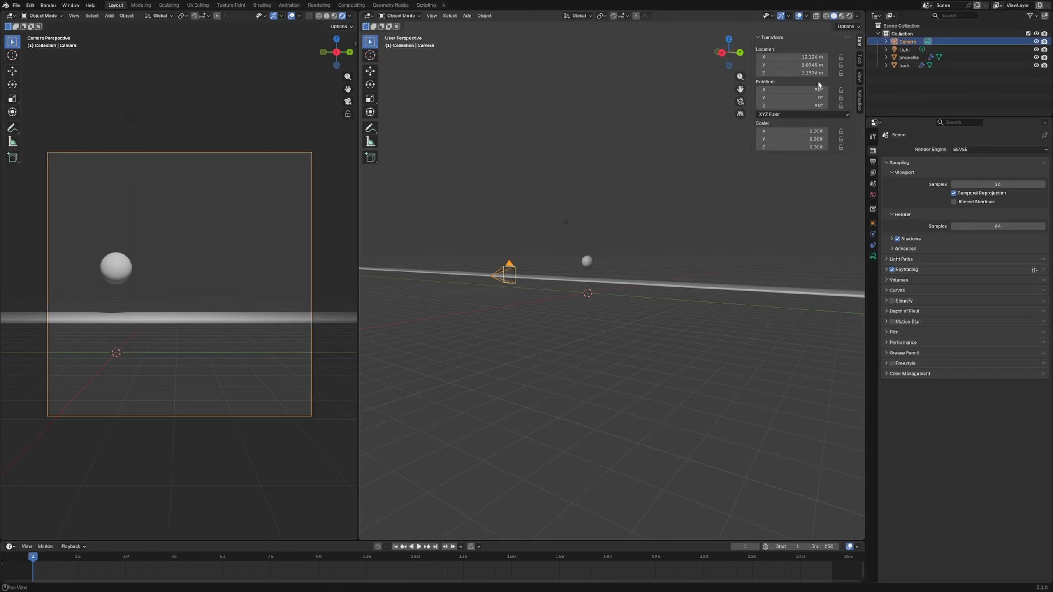
pyautogui.press('BackSpace')
pyautogui.click(679, 253)
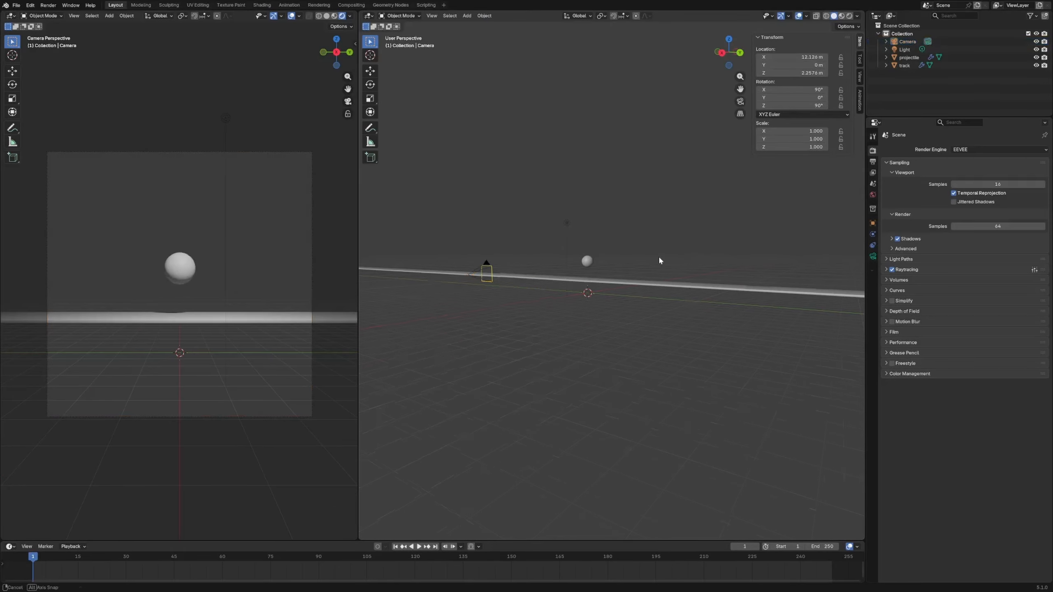
# - Move the light above and to one side of the sphere, to about X 2.57 m, Y -2.13 m, Z 5.58 m
pyautogui.moveTo(658, 255); pyautogui.dragTo(651, 291, button='middle')
pyautogui.scroll(6, 566, 291)
pyautogui.click(685, 203)
pyautogui.press('g')
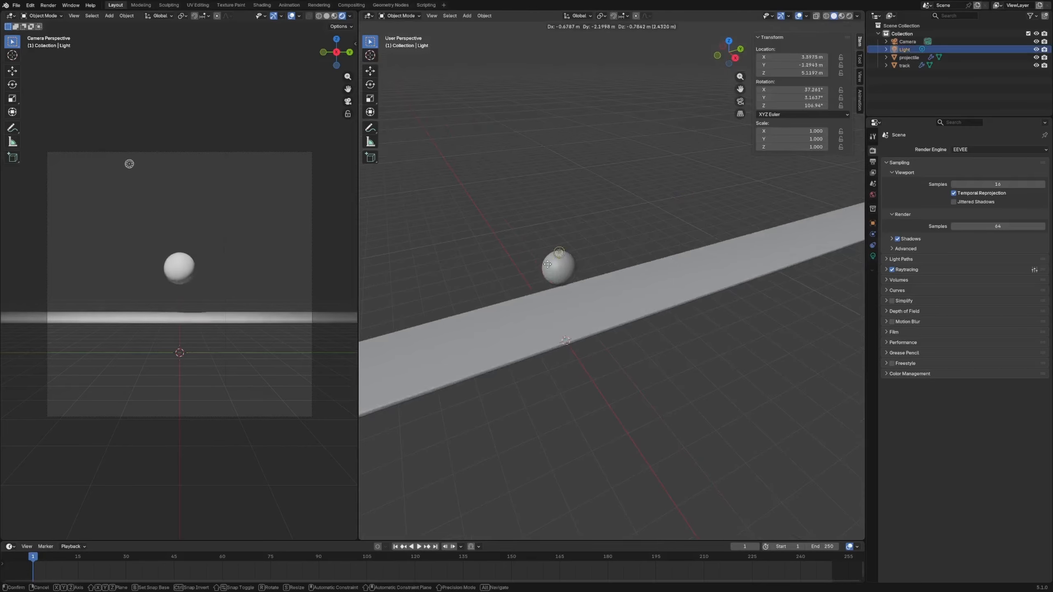
pyautogui.click(524, 287)
pyautogui.moveTo(523, 288); pyautogui.dragTo(590, 300, button='middle')
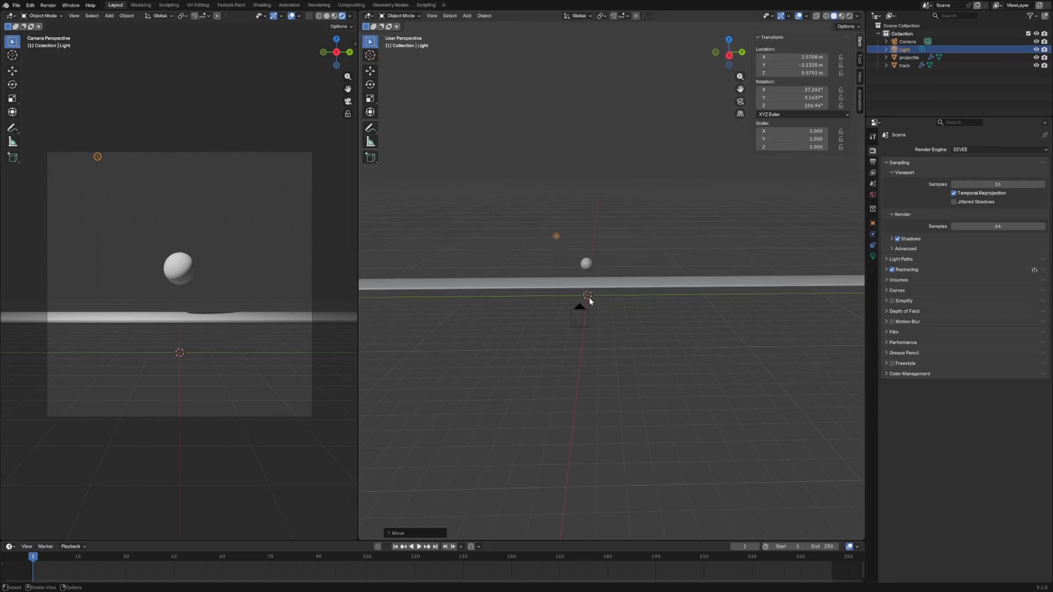
pyautogui.moveTo(651, 285); pyautogui.dragTo(687, 317, button='middle')
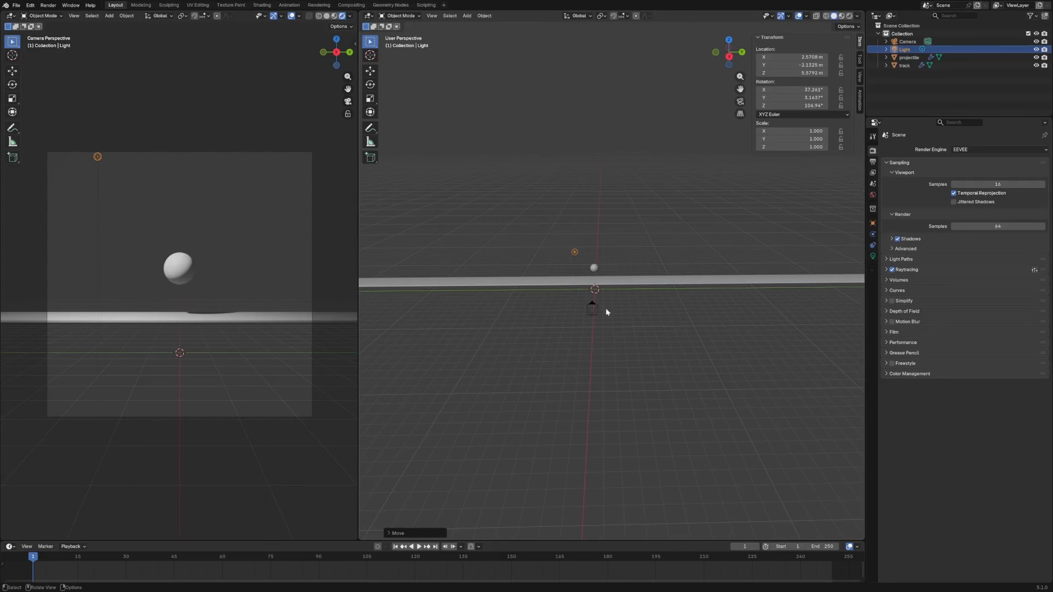
# - Annotate the track with three freehand strokes across it, one on one side of the sphere and two on the other
pyautogui.press('d')
pyautogui.moveTo(670, 275); pyautogui.dragTo(677, 298)
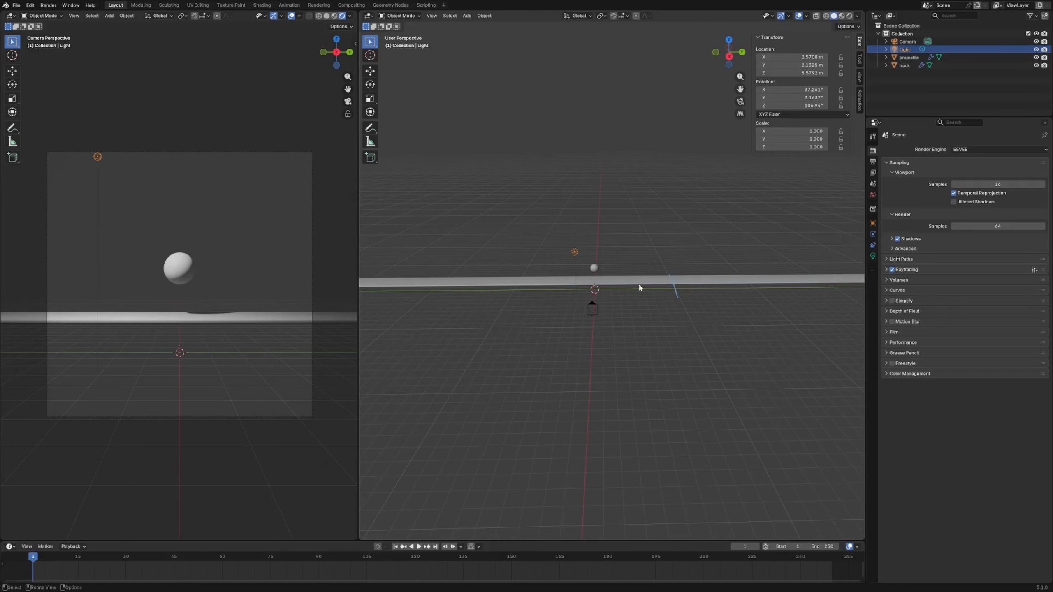
pyautogui.moveTo(819, 275); pyautogui.dragTo(836, 299)
pyautogui.moveTo(526, 270); pyautogui.dragTo(512, 307)
# - Rotate the camera about Z to roughly 85.5° and raise it to a height of about 2.89 m
pyautogui.click(594, 309)
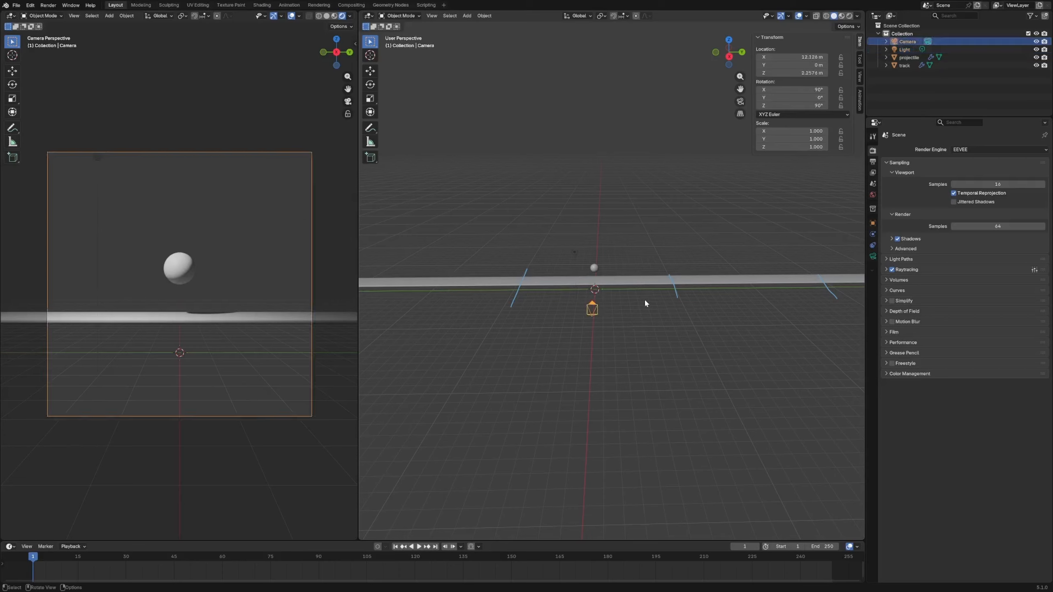
pyautogui.press('r')
pyautogui.press('z')
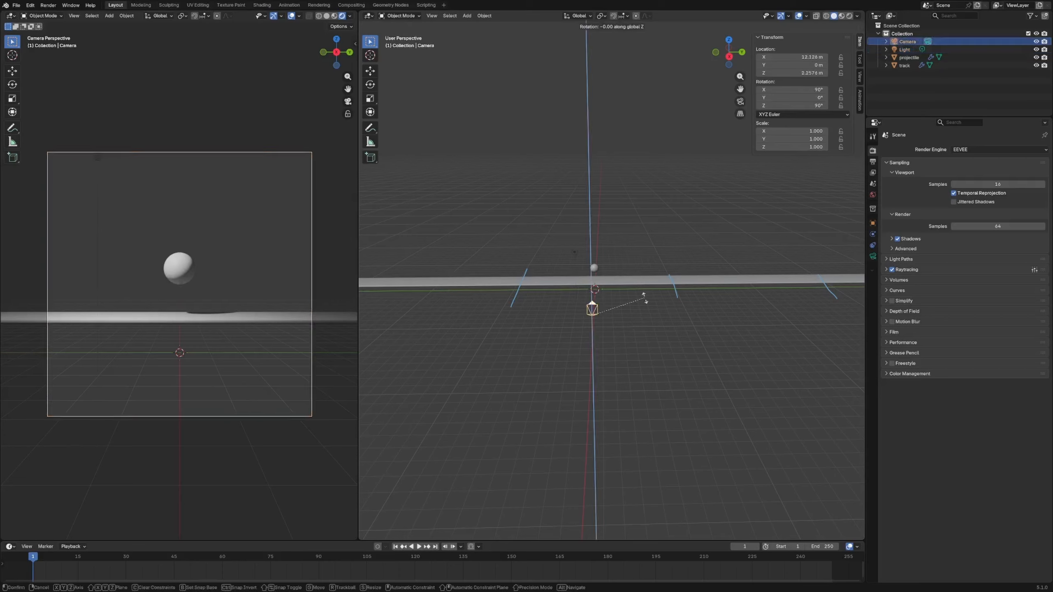
pyautogui.click(647, 301)
pyautogui.press('g')
pyautogui.press('z')
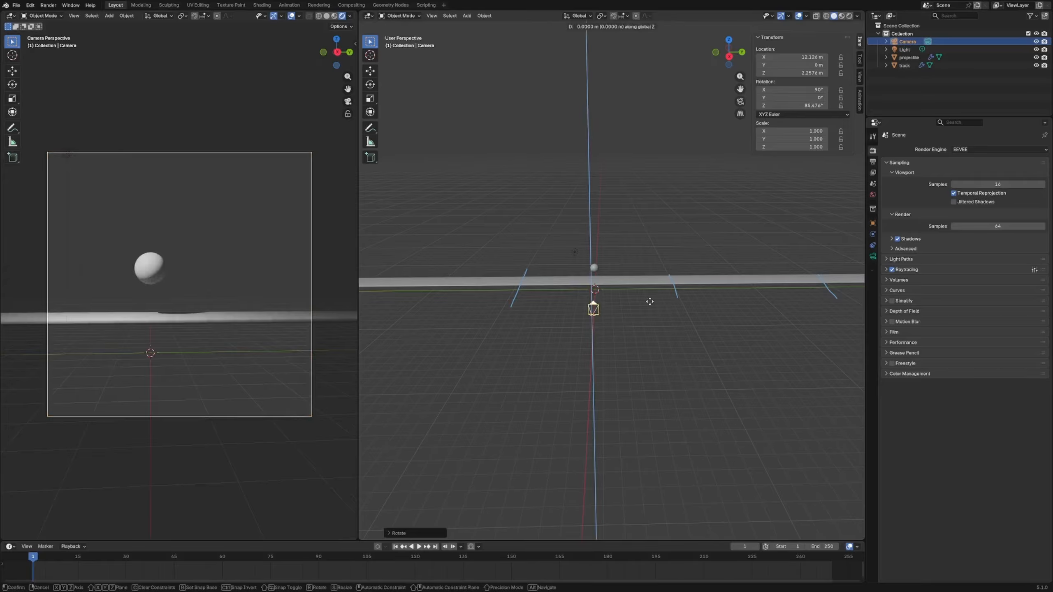
pyautogui.click(648, 294)
# - Tilt the camera downward about the global Y axis to an X rotation of about 81.75°, raising it to about 3.85 m
pyautogui.press('r')
pyautogui.press('z')
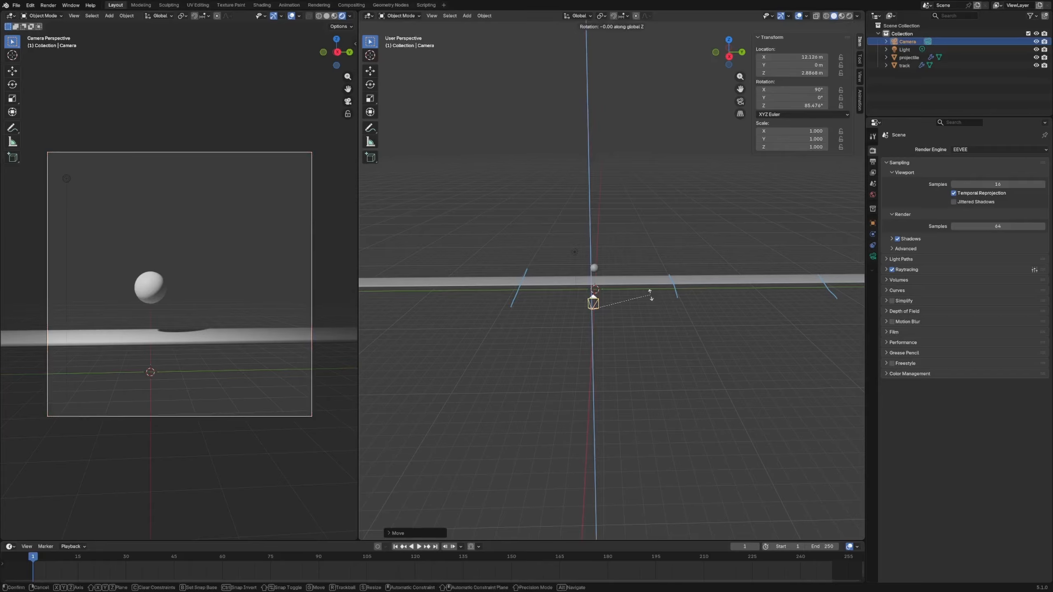
pyautogui.press('y')
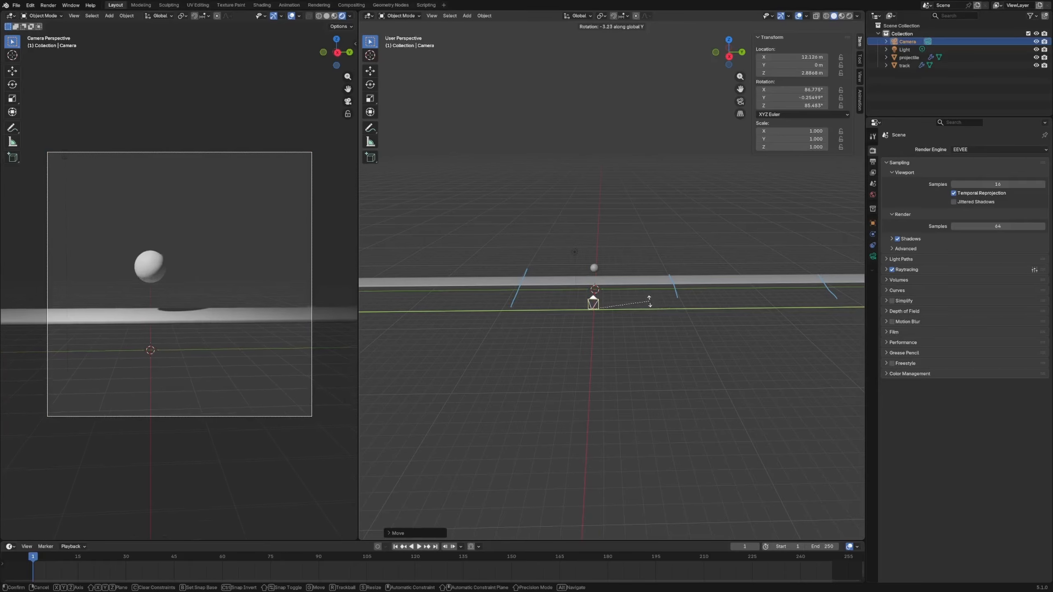
pyautogui.click(649, 302)
pyautogui.press('g')
pyautogui.press('z')
pyautogui.click(651, 296)
pyautogui.press('r')
pyautogui.press('y')
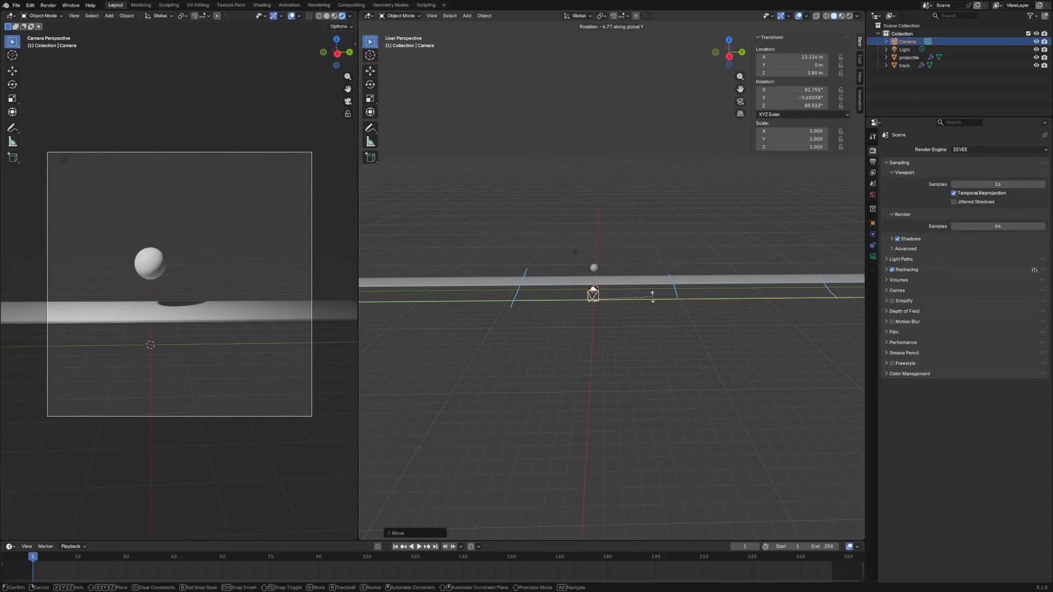
pyautogui.click(652, 296)
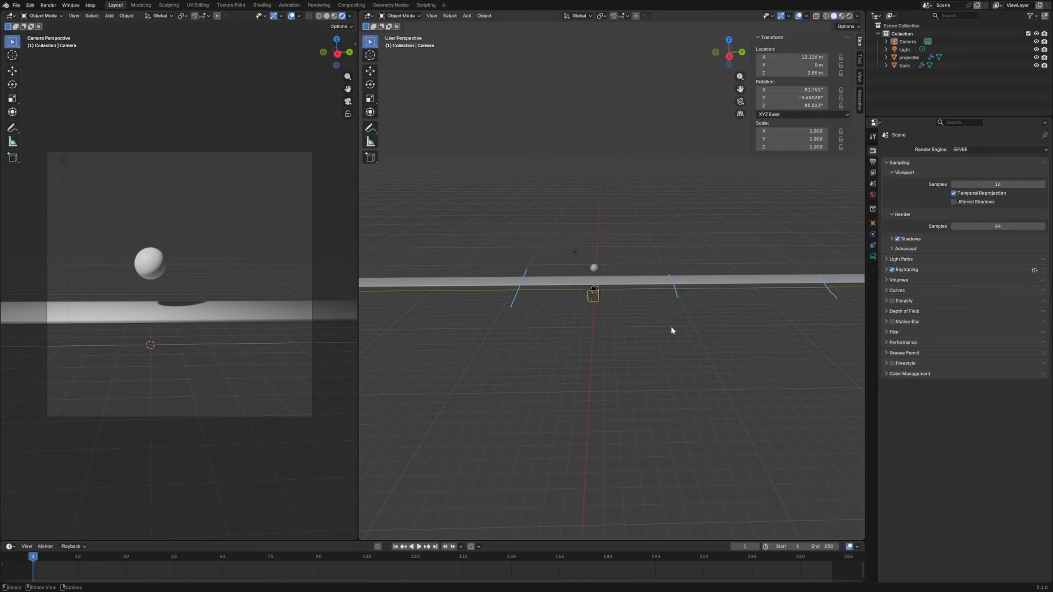
# - Add a cube at the world origin and raise it along Z to about 2.64 m, above the track
pyautogui.moveTo(679, 327); pyautogui.dragTo(629, 302, button='middle')
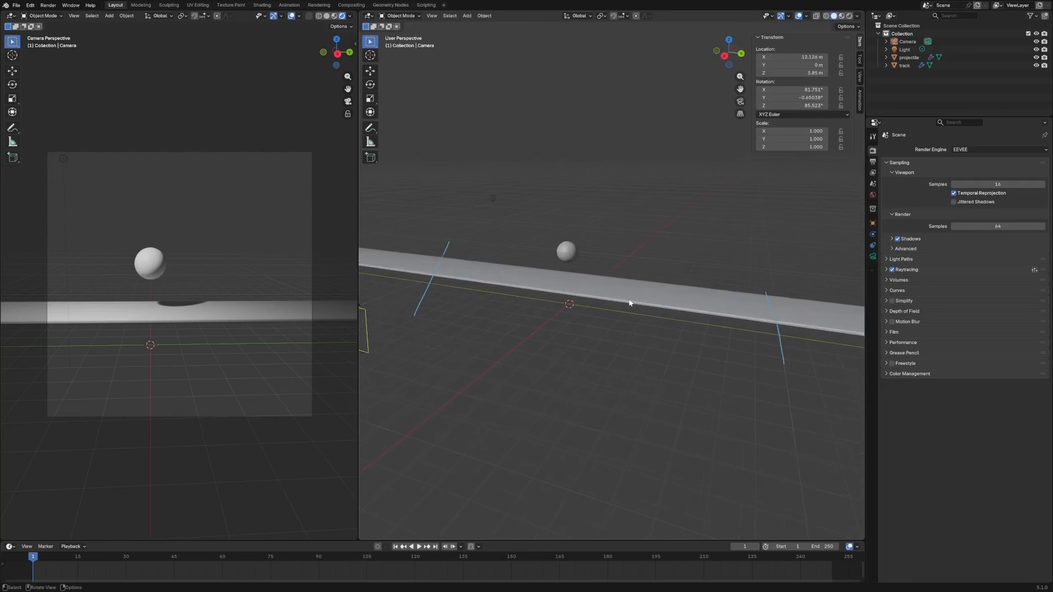
pyautogui.keyDown('shift'); pyautogui.moveTo(561, 343); pyautogui.dragTo(618, 355, button='middle'); pyautogui.keyUp('shift')
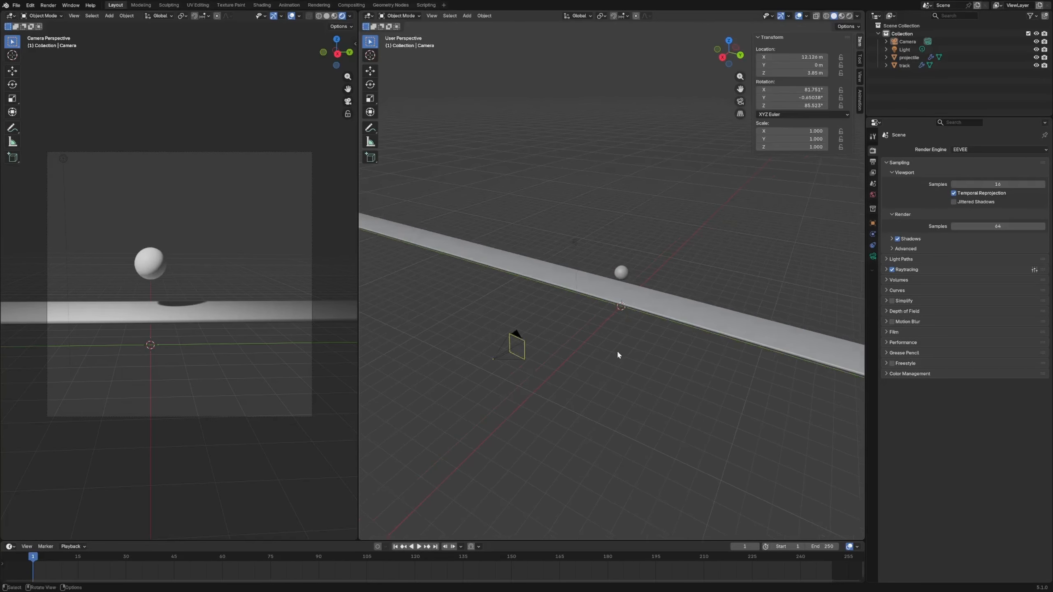
pyautogui.hotkey('shift', 'a')
pyautogui.moveTo(584, 332)
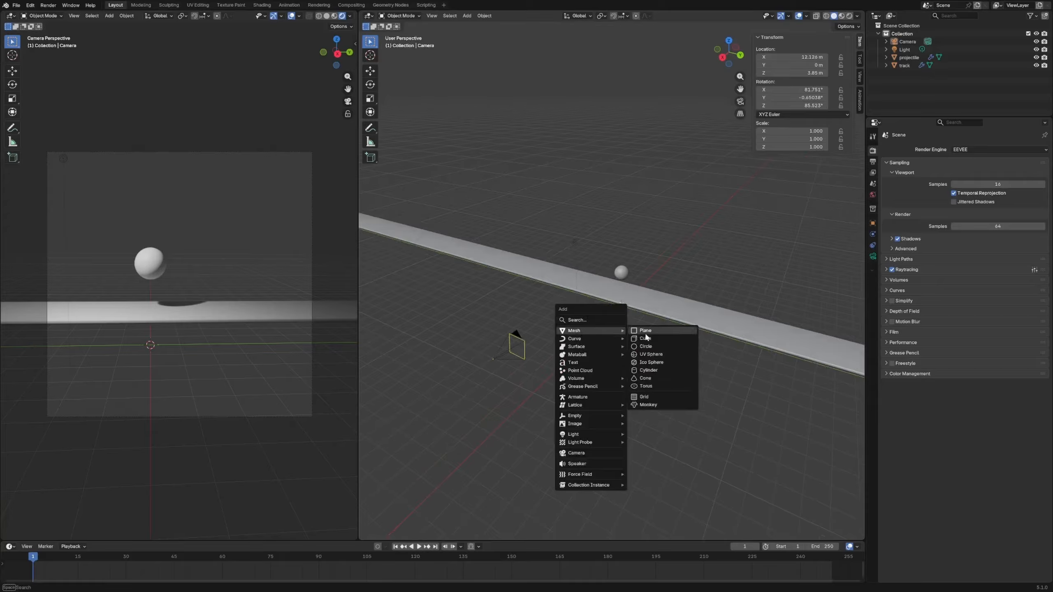
pyautogui.click(648, 339)
pyautogui.press('g')
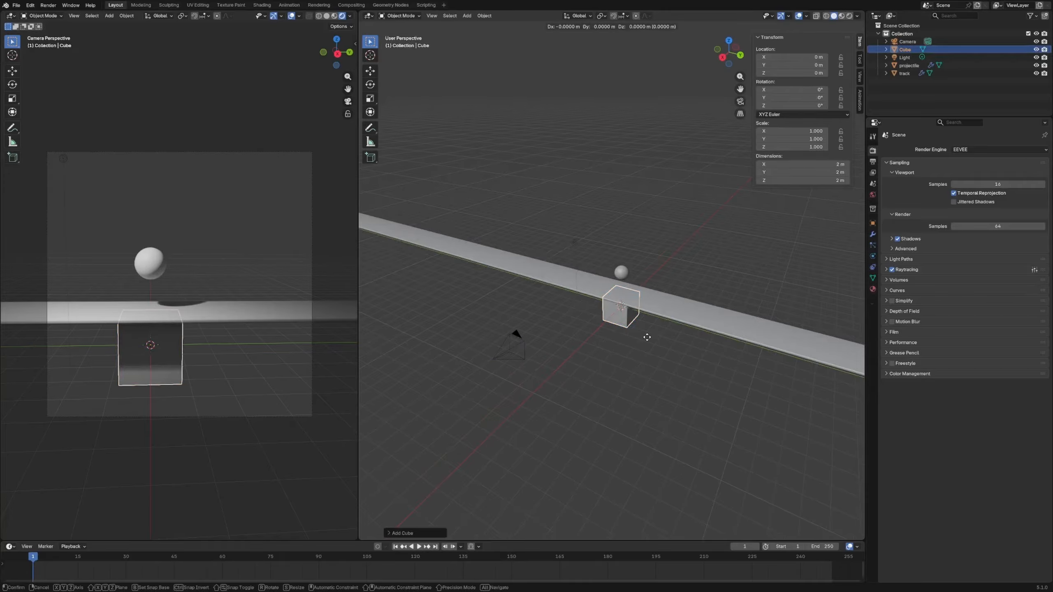
pyautogui.press('z')
pyautogui.press('Return')
# - Scale the cube along Y into a thin slab about 0.5 m thick
pyautogui.press('s')
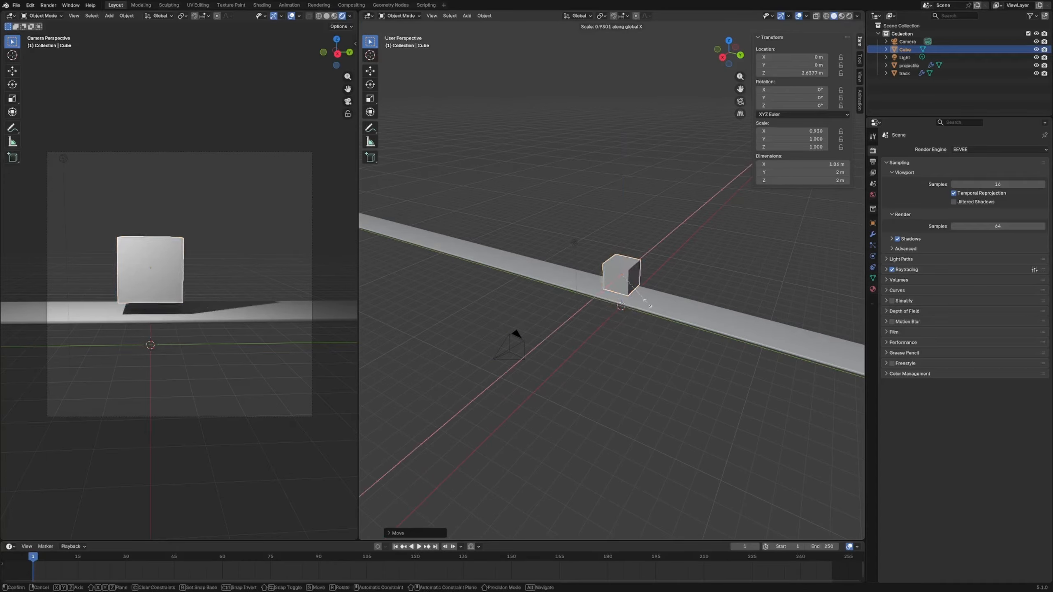
pyautogui.press('y')
pyautogui.click(629, 294)
pyautogui.moveTo(630, 296); pyautogui.dragTo(596, 299, button='middle')
pyautogui.press('s')
pyautogui.press('y')
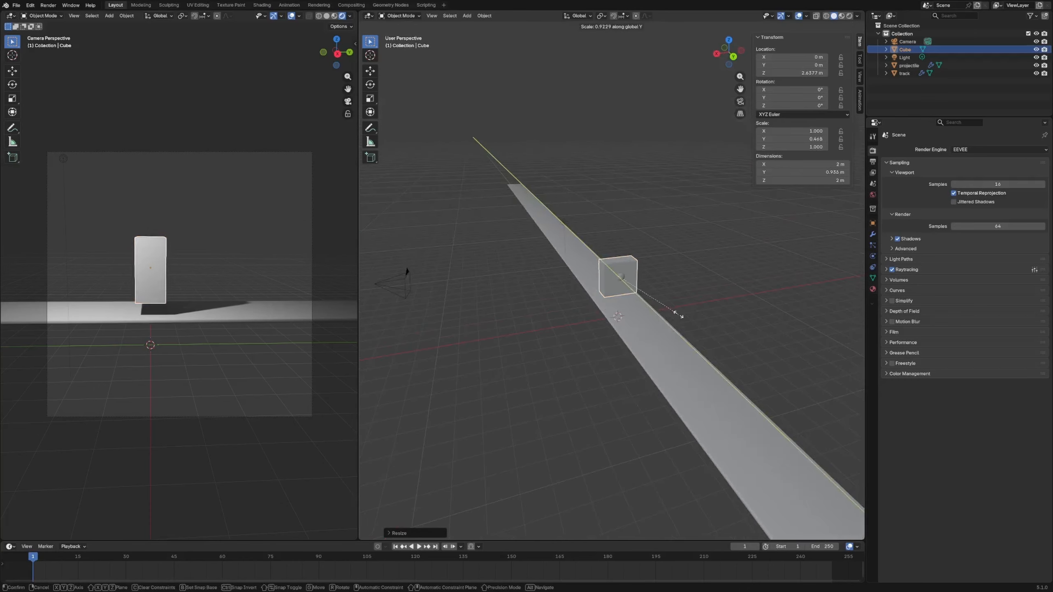
pyautogui.click(667, 308)
pyautogui.moveTo(666, 308); pyautogui.dragTo(722, 339, button='middle')
pyautogui.press('s')
pyautogui.press('y')
pyautogui.click(677, 324)
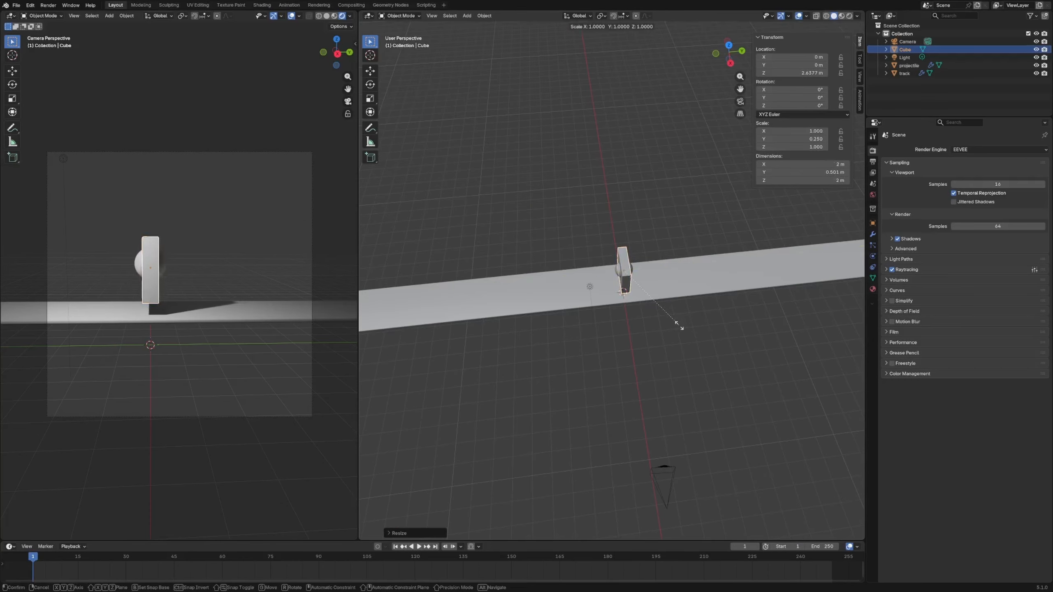
# - Stretch the slab along Z to about 3.6 m tall and move it vertically to a Z location of about 3.14 m
pyautogui.press('s')
pyautogui.press('z')
pyautogui.click(669, 400)
pyautogui.press('g')
pyautogui.press('z')
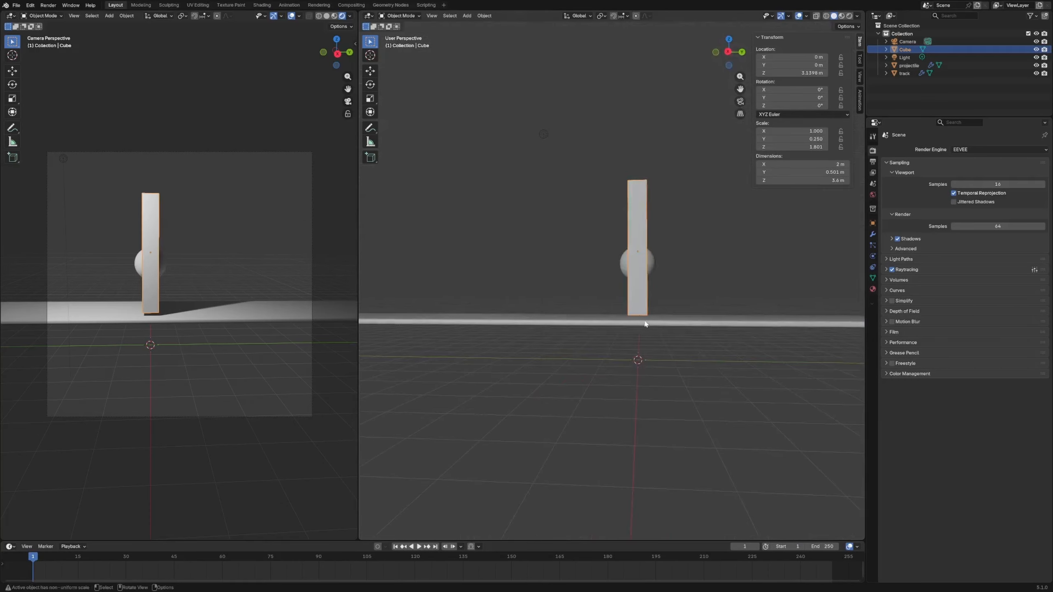
# - Try a Y location of 5 m for the slab and undo it
pyautogui.moveTo(645, 324); pyautogui.dragTo(652, 341, button='middle')
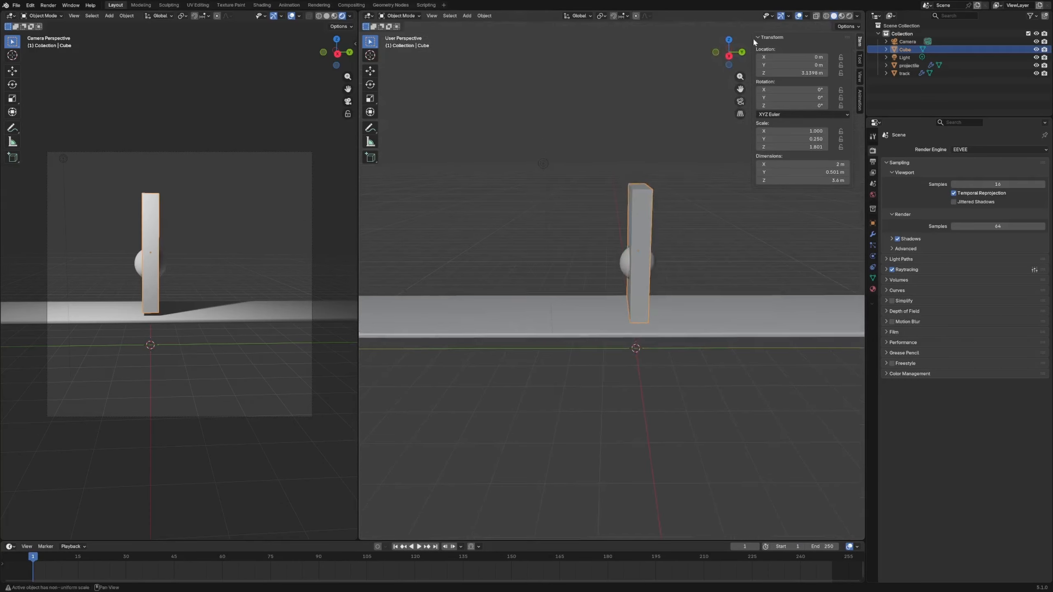
pyautogui.click(785, 64)
pyautogui.write('5')
pyautogui.press('Return')
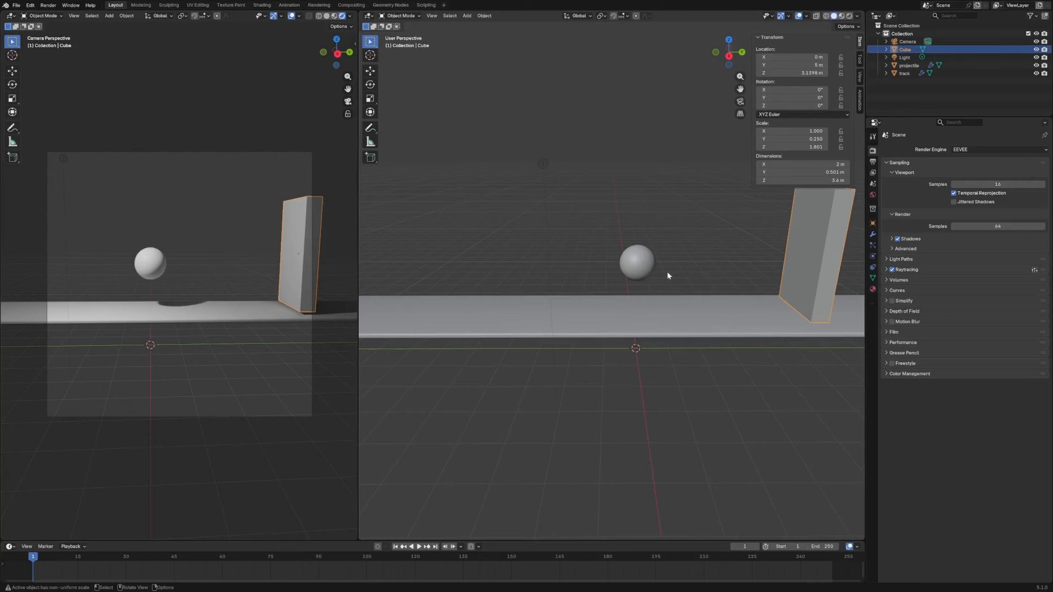
pyautogui.hotkey('ctrl', 'z')
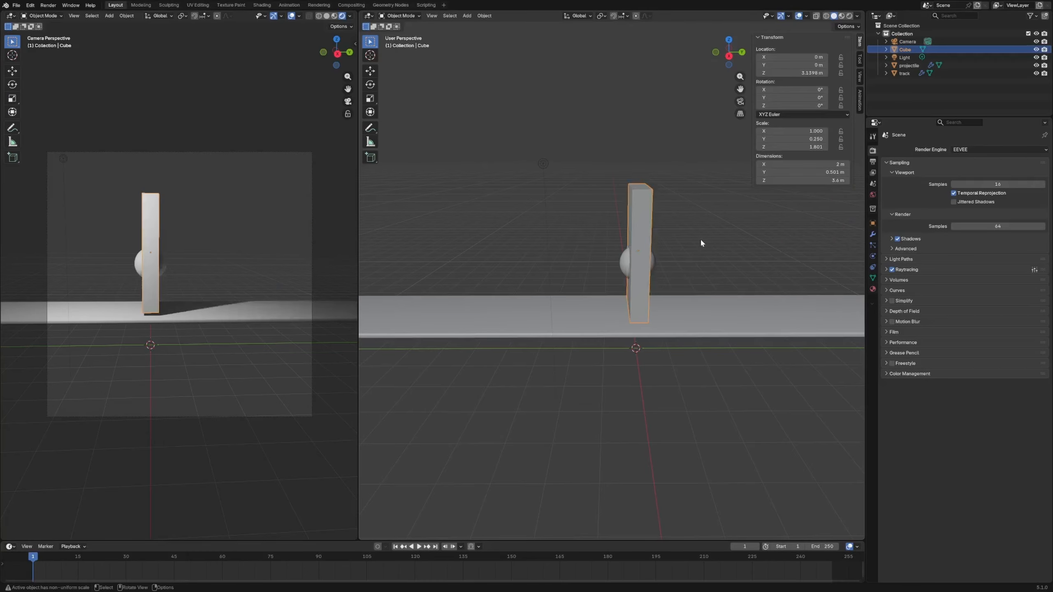
# - Snap the slab down onto the track's top surface by a bottom corner, at a Z location of about 3.04 m
pyautogui.moveTo(634, 291); pyautogui.dragTo(605, 287, button='middle')
pyautogui.press('g')
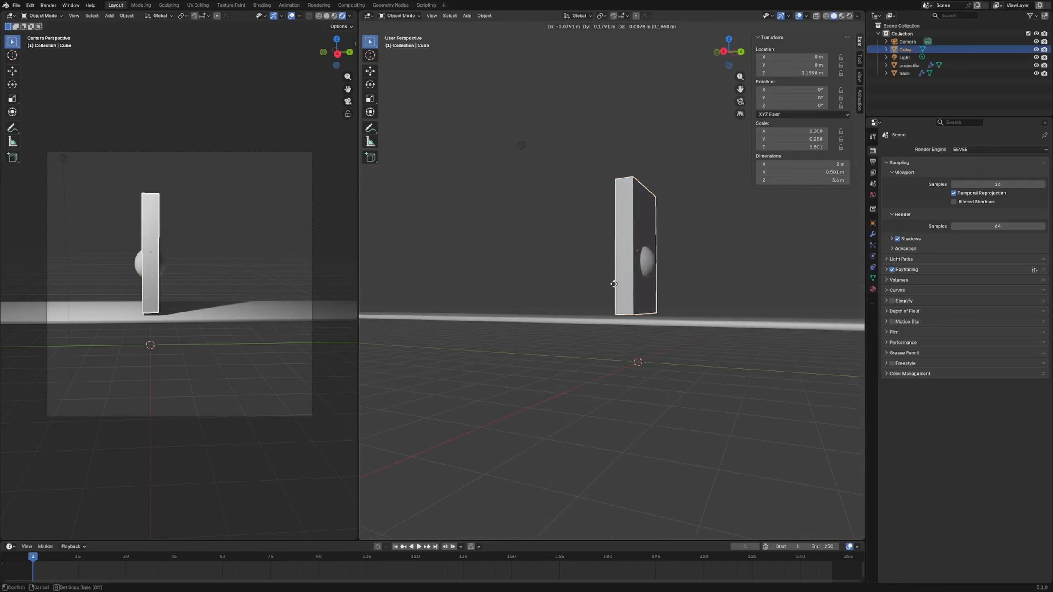
pyautogui.click(636, 311)
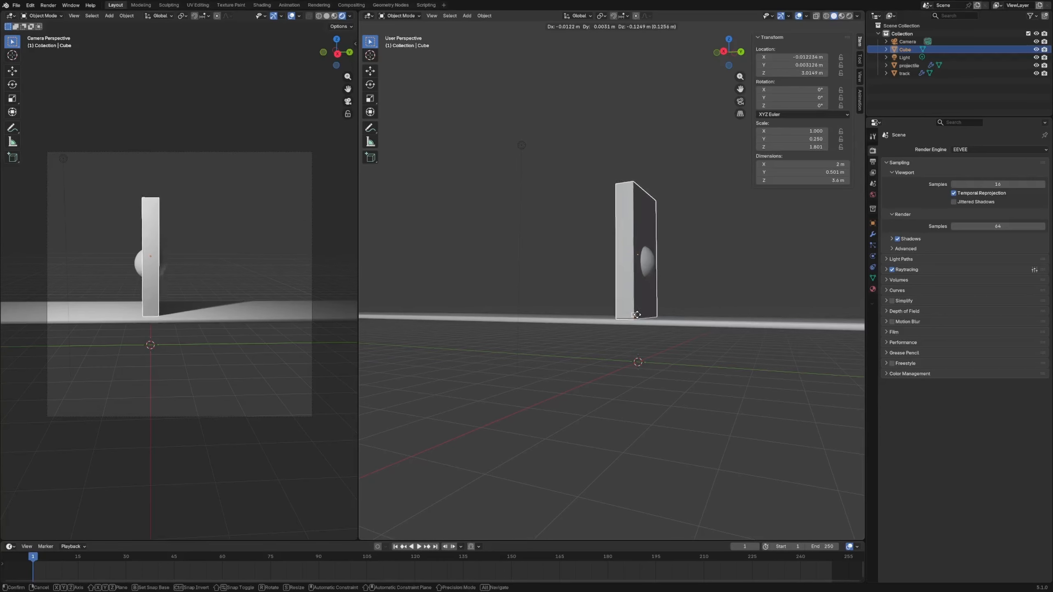
pyautogui.rightClick(641, 306)
pyautogui.moveTo(641, 306); pyautogui.dragTo(610, 307, button='middle')
pyautogui.press('g')
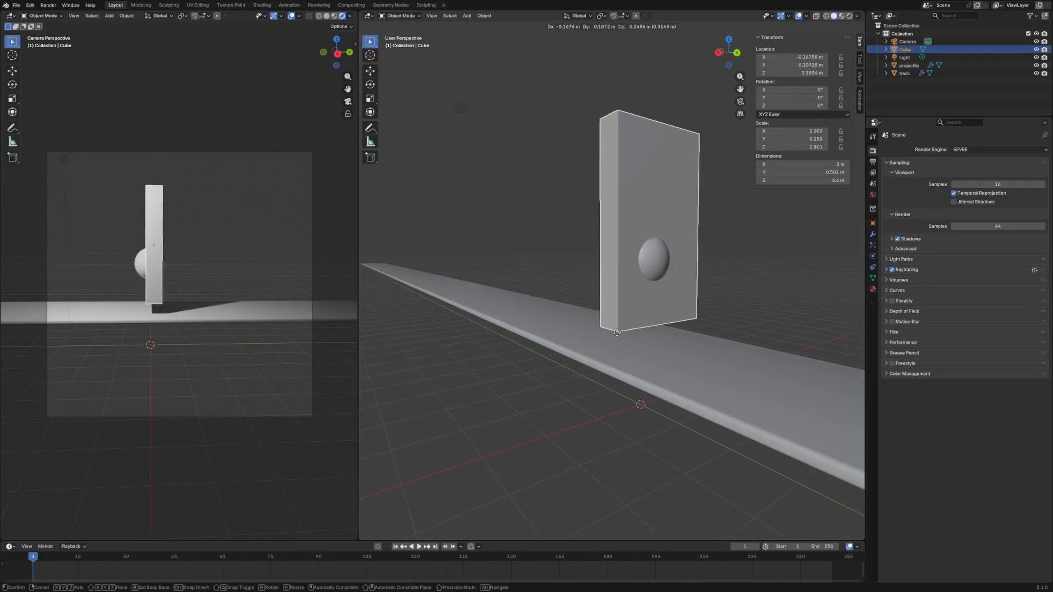
pyautogui.click(703, 344)
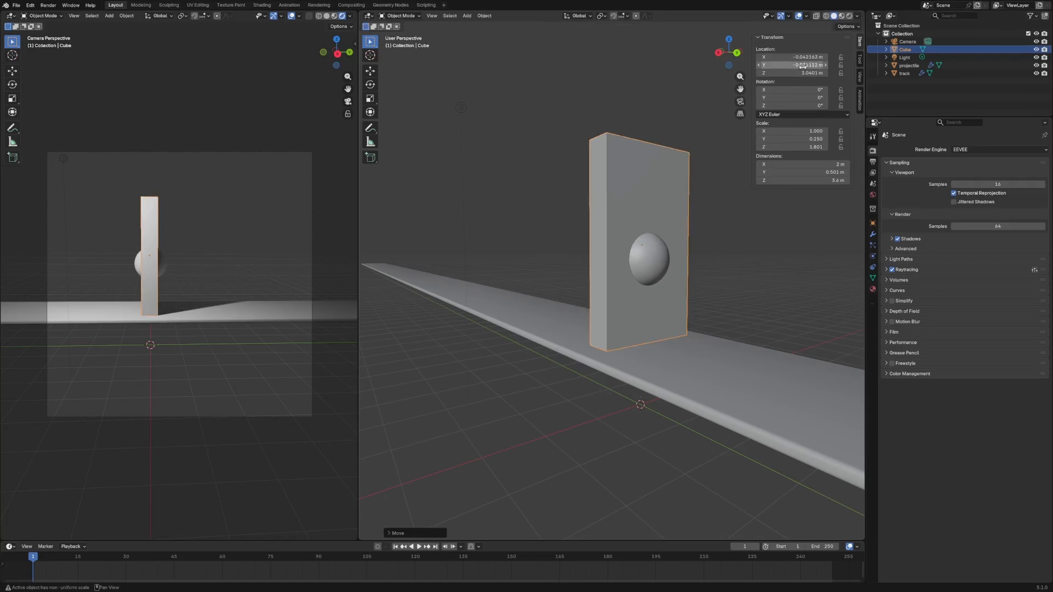
# - Set the slab's Y and X locations to 0 m to centre it on the track
pyautogui.click(790, 64)
pyautogui.write('0')
pyautogui.press('Return')
pyautogui.click(790, 57)
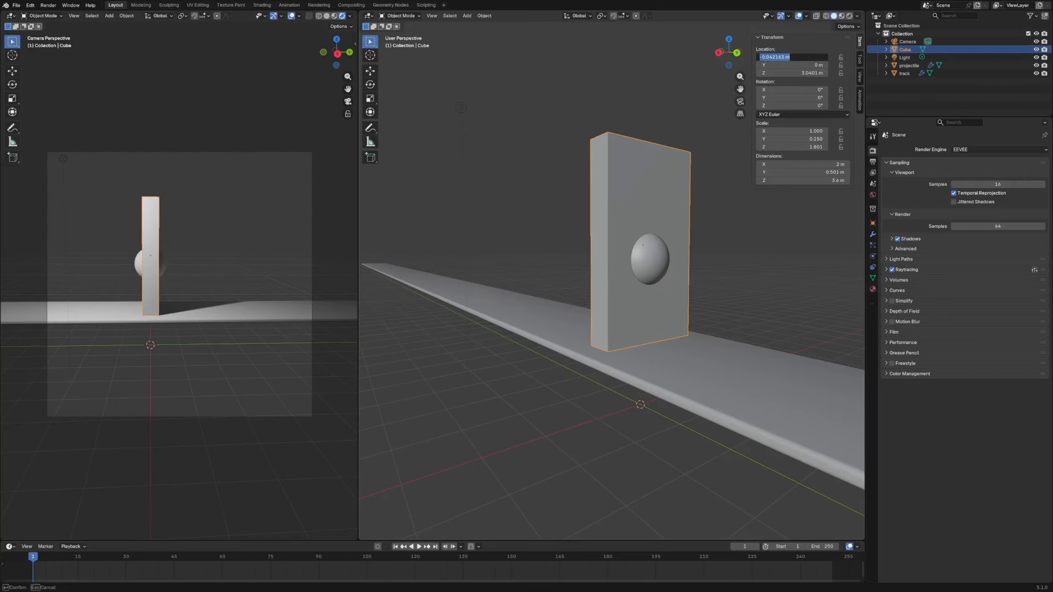
pyautogui.write('0')
pyautogui.press('Return')
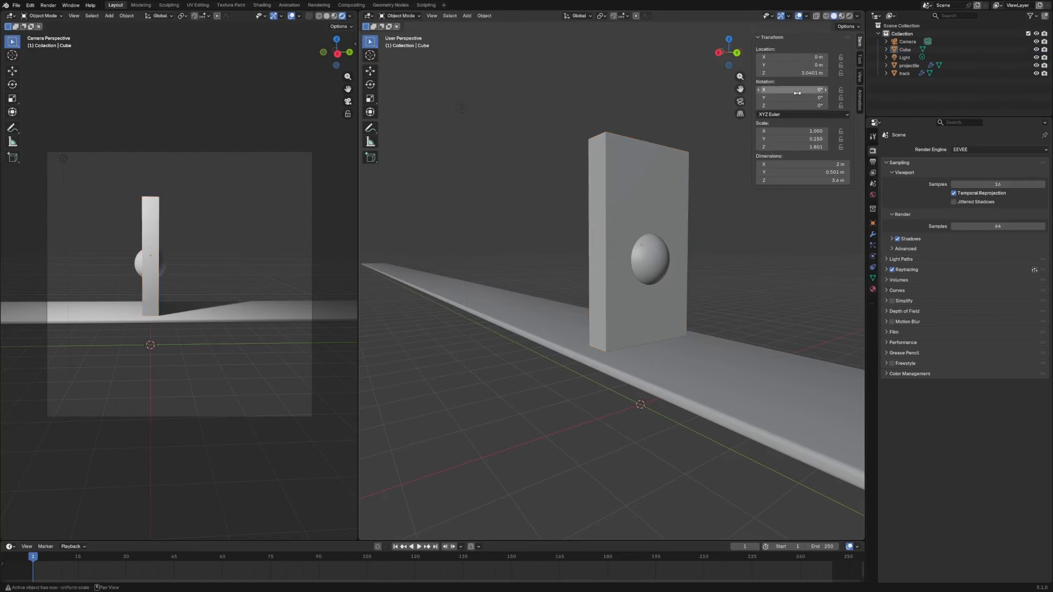
# - Rename the slab standing on the track as "base wall"
pyautogui.moveTo(667, 277); pyautogui.dragTo(646, 322, button='middle')
pyautogui.click(642, 323)
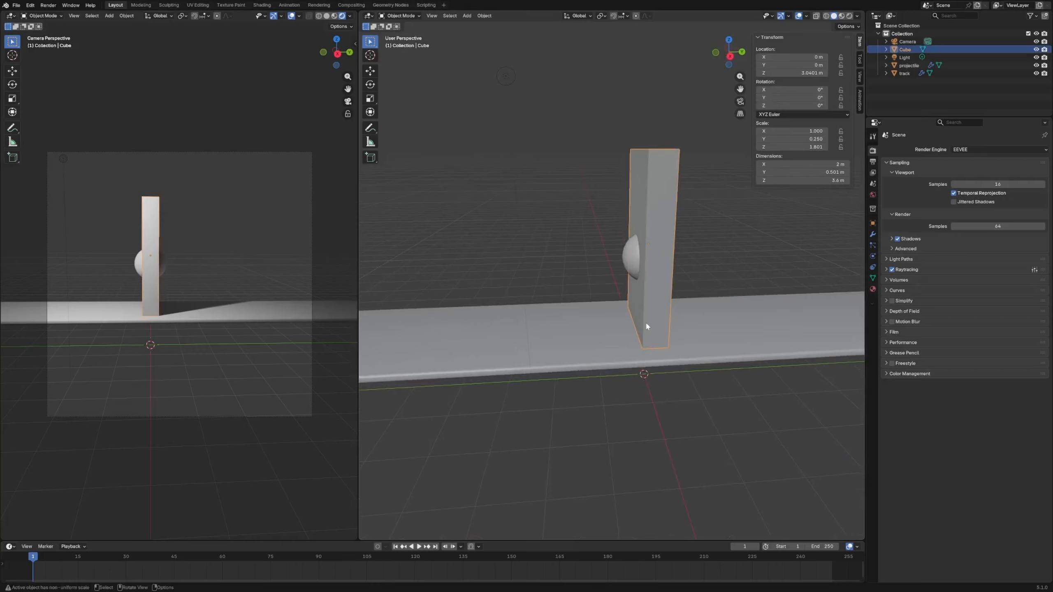
pyautogui.press('F2')
pyautogui.write('base wa')
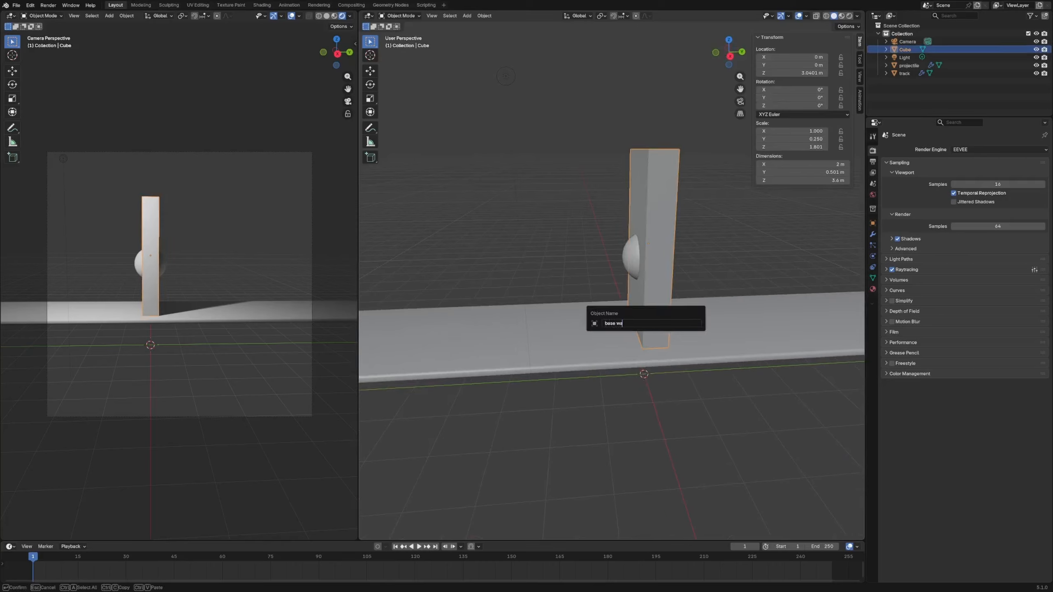
pyautogui.write('ll')
pyautogui.press('Return')
# - Cell Fracture the base wall with recursion 4, Big as the recursive selection and "wall 1" as the target collection
pyautogui.press('F3')
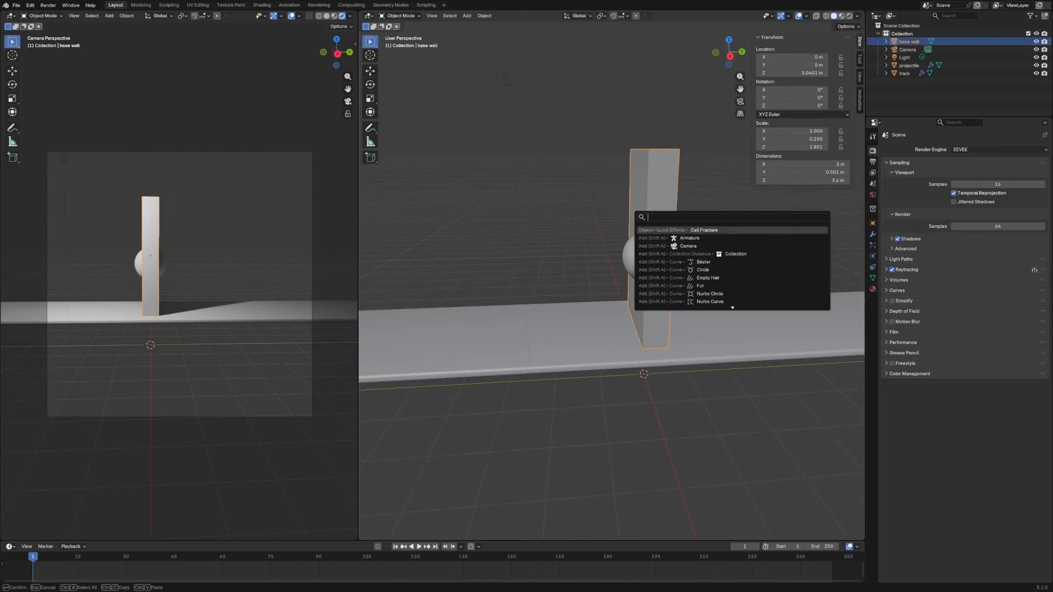
pyautogui.press('Return')
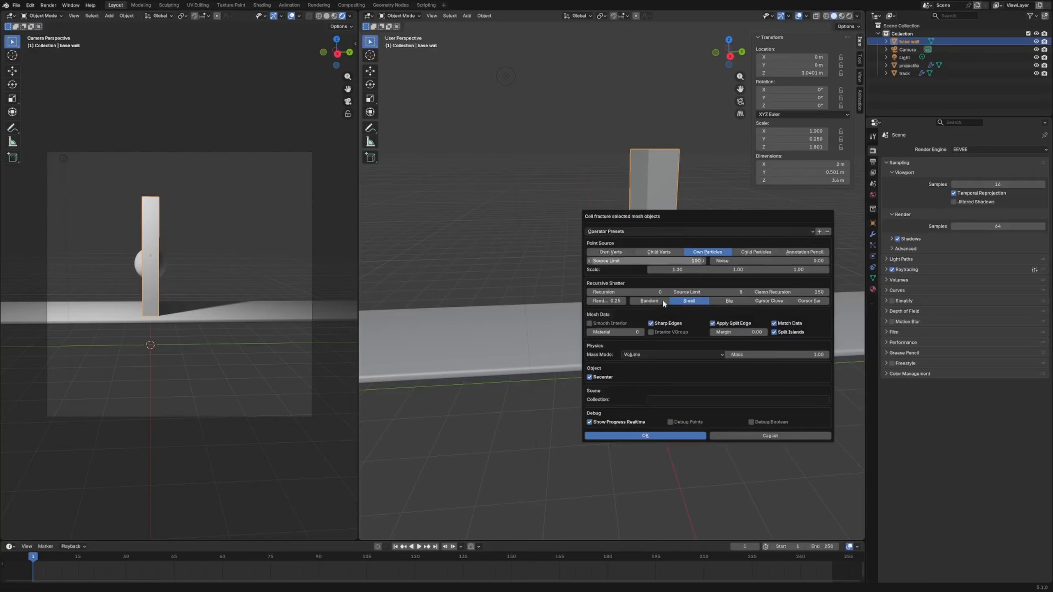
pyautogui.moveTo(700, 219); pyautogui.dragTo(552, 225)
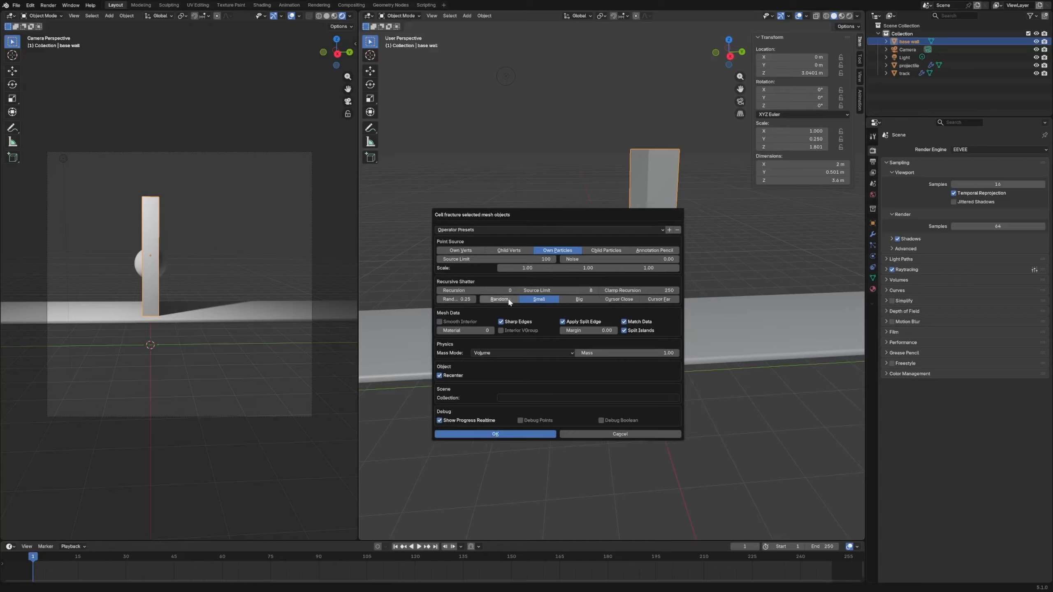
pyautogui.doubleClick(474, 291)
pyautogui.write('4')
pyautogui.press('Return')
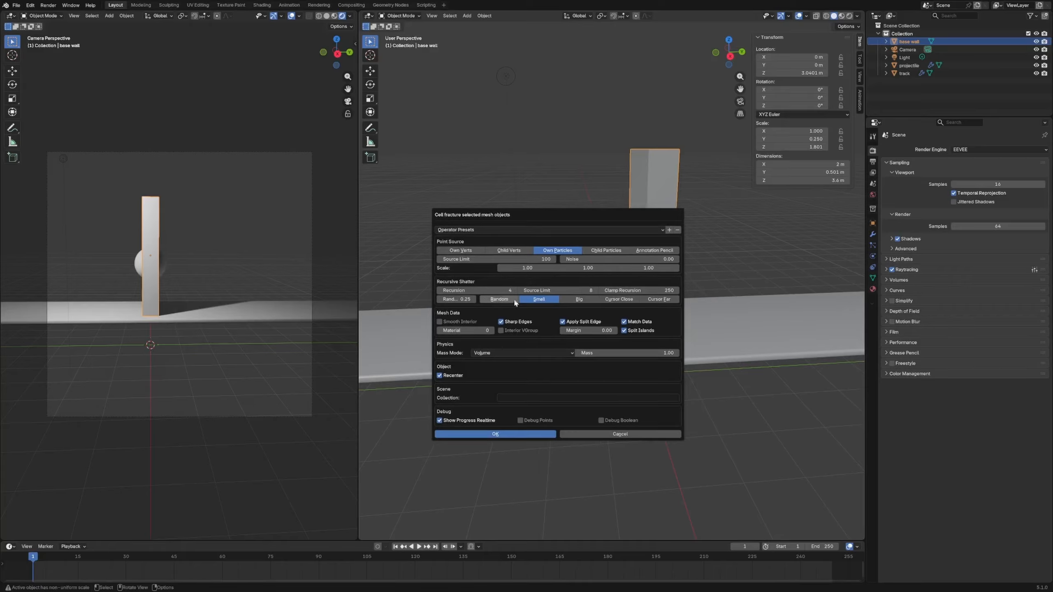
pyautogui.click(576, 299)
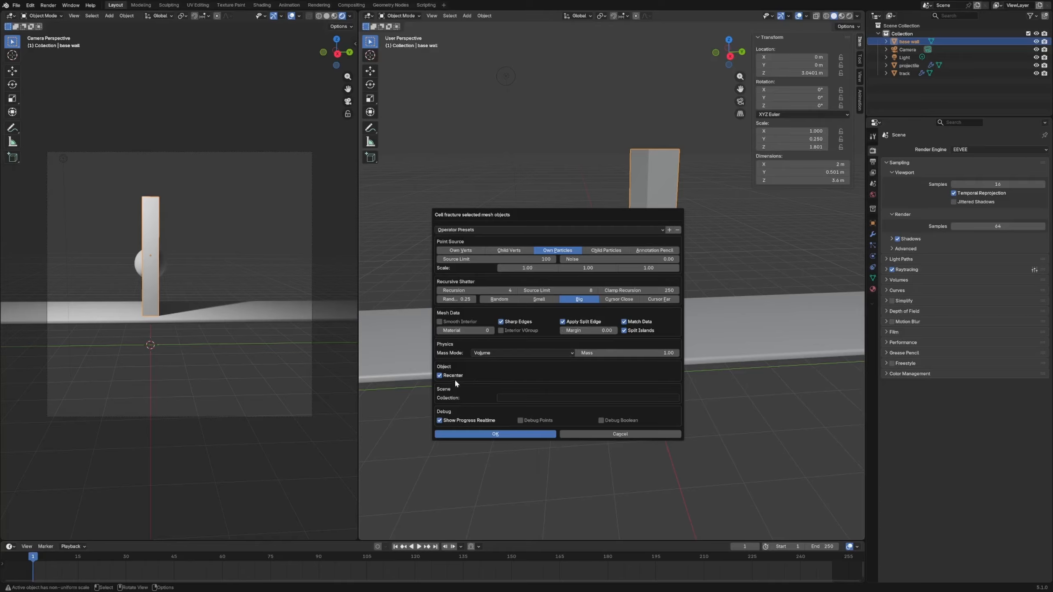
pyautogui.click(528, 398)
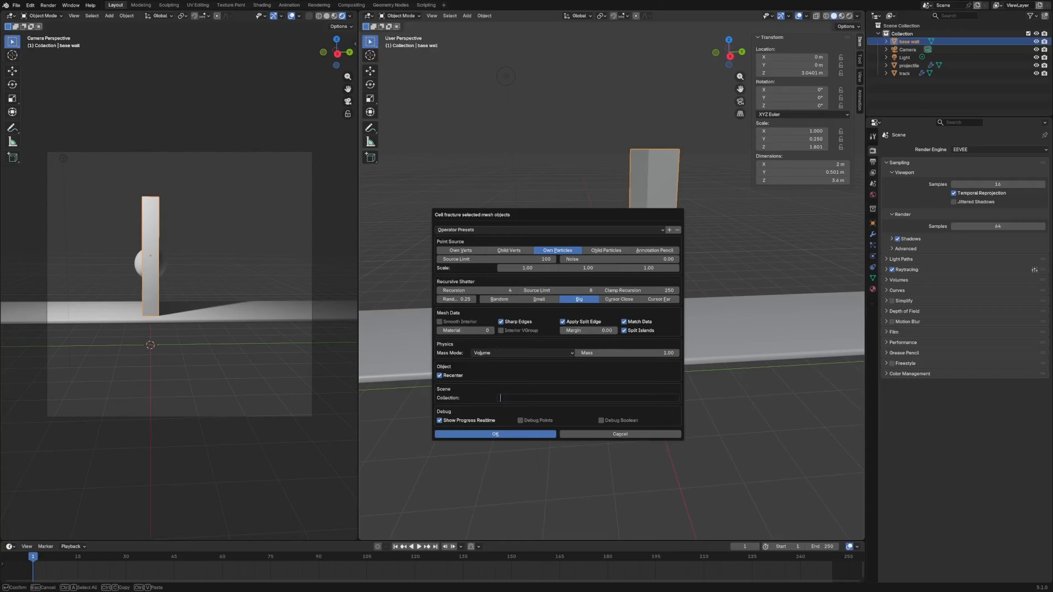
pyautogui.press('Return')
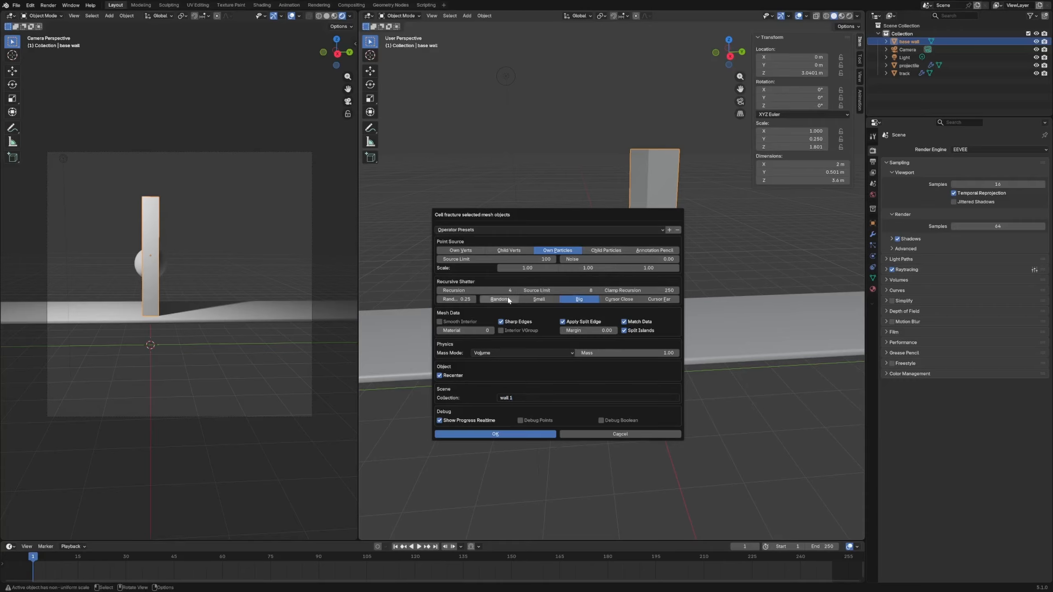
pyautogui.click(494, 434)
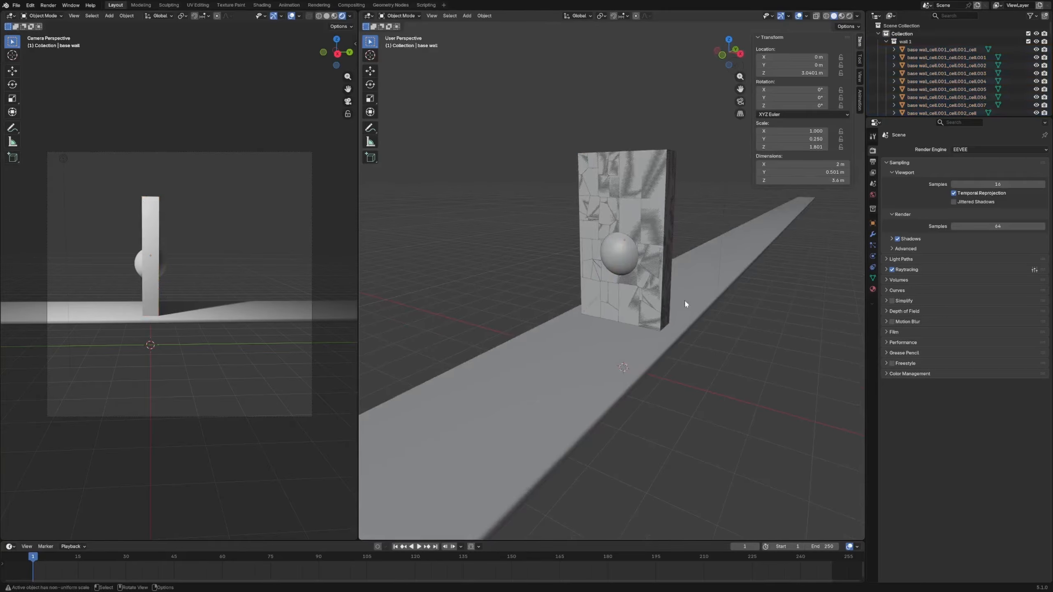
# - Undo the fracture and rerun Cell Fracture with noise 0.60, random factor 0.68 and a recursive source limit of 30
pyautogui.hotkey('ctrl', 'z')
pyautogui.hotkey('ctrl', 'z')
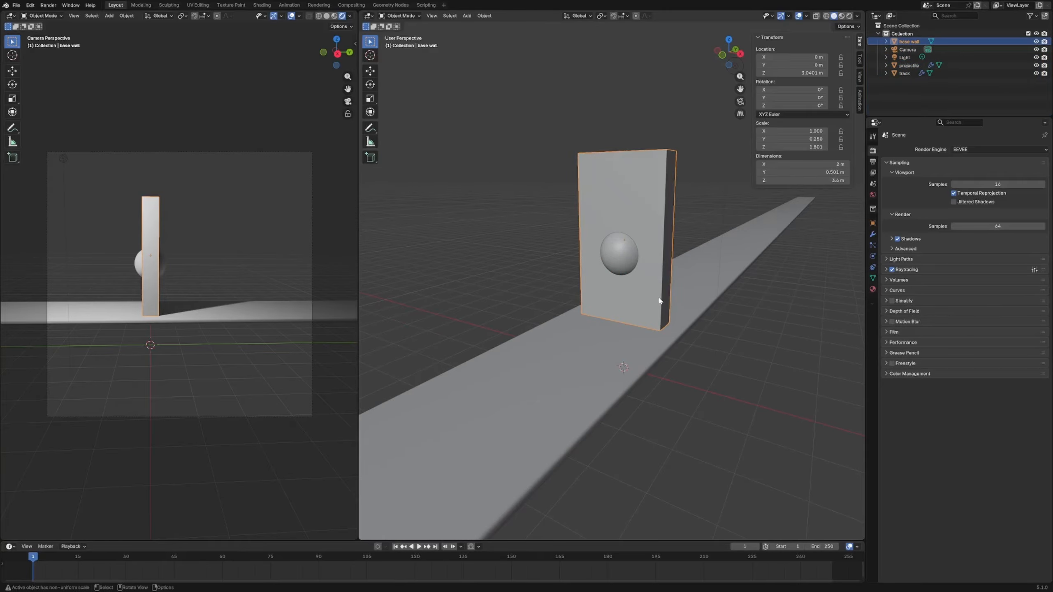
pyautogui.press('F3')
pyautogui.press('Return')
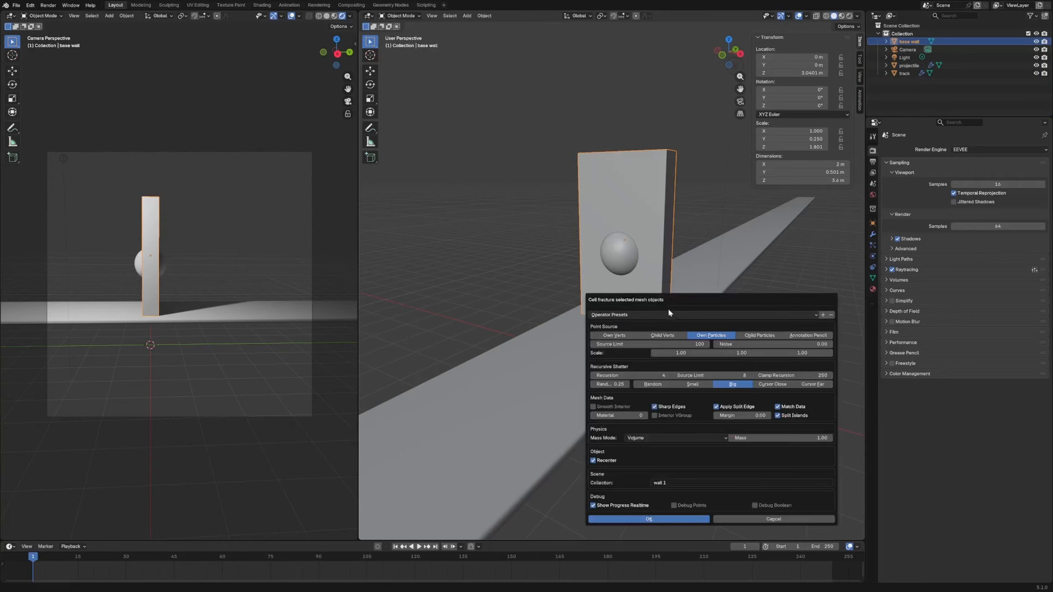
pyautogui.moveTo(668, 308); pyautogui.dragTo(644, 303)
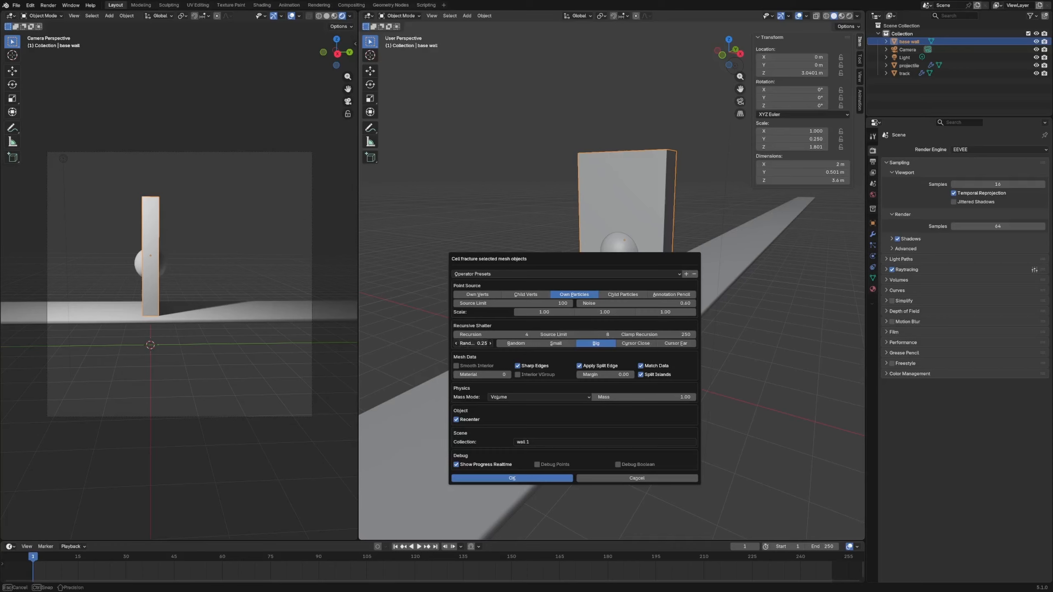
pyautogui.moveTo(473, 343); pyautogui.dragTo(477, 343)
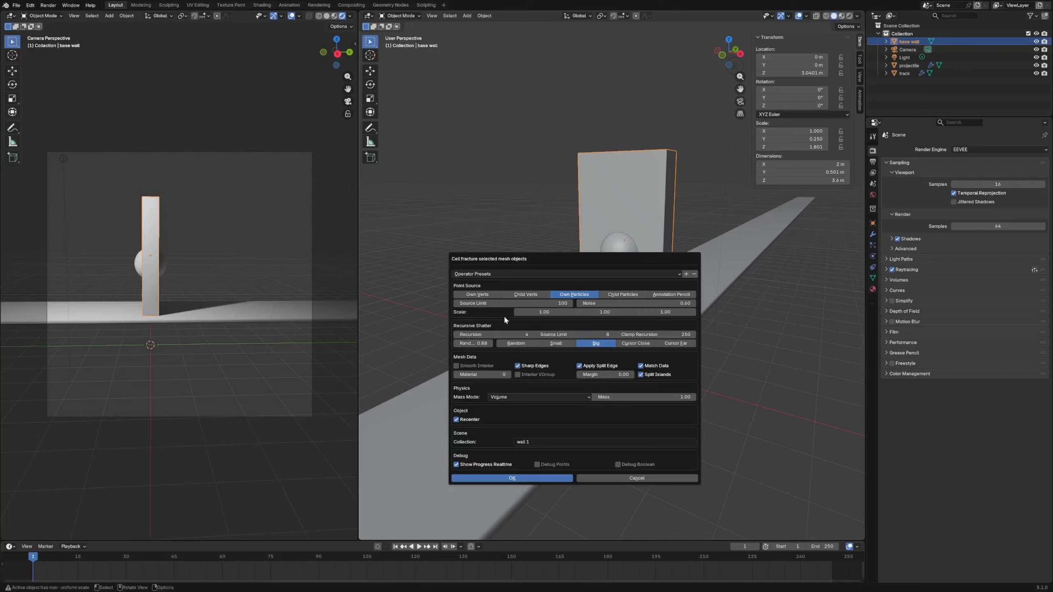
pyautogui.doubleClick(574, 334)
pyautogui.write('17')
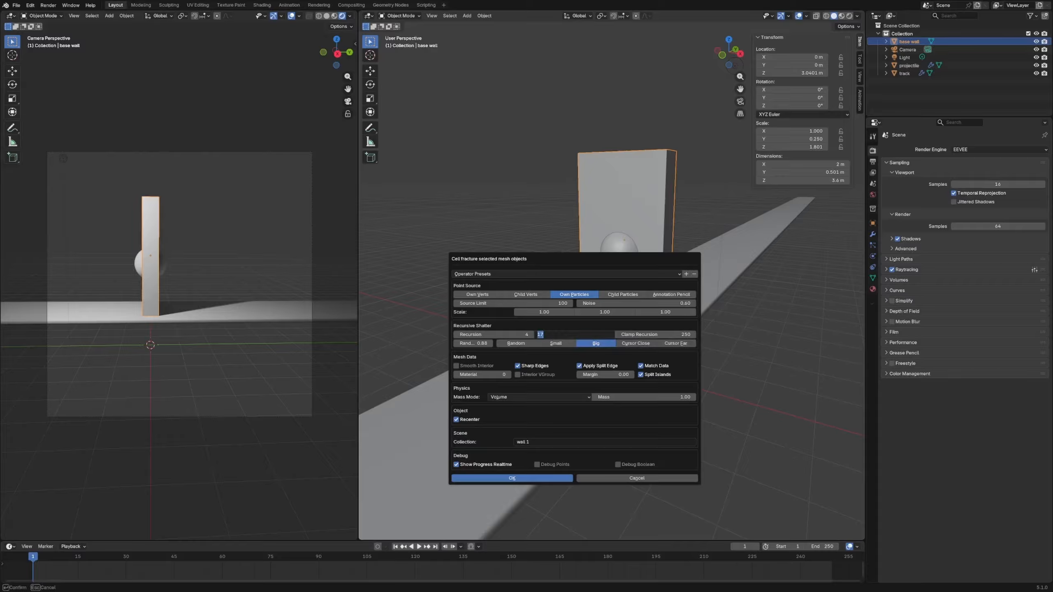
pyautogui.write('30')
pyautogui.press('Return')
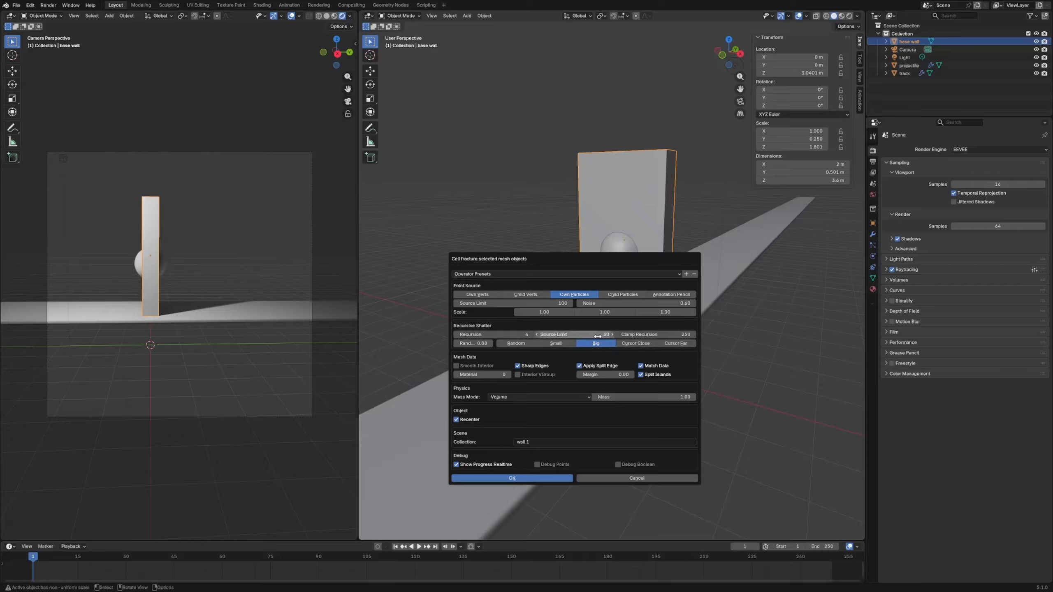
pyautogui.click(520, 480)
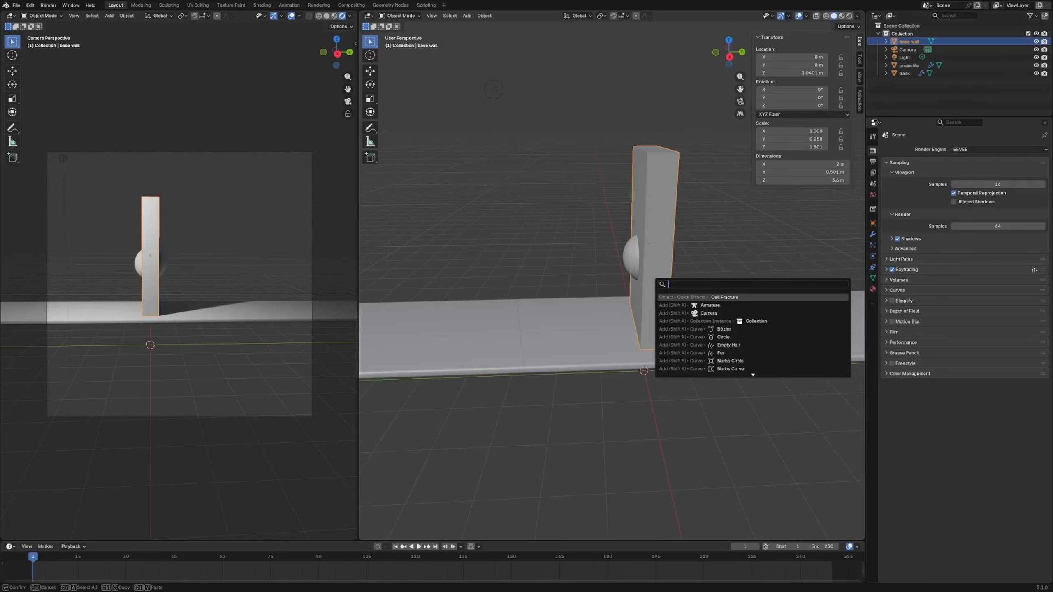
# - Fracture the base wall once more into the wall 1 collection, with a random factor of 0.25
pyautogui.click(752, 372)
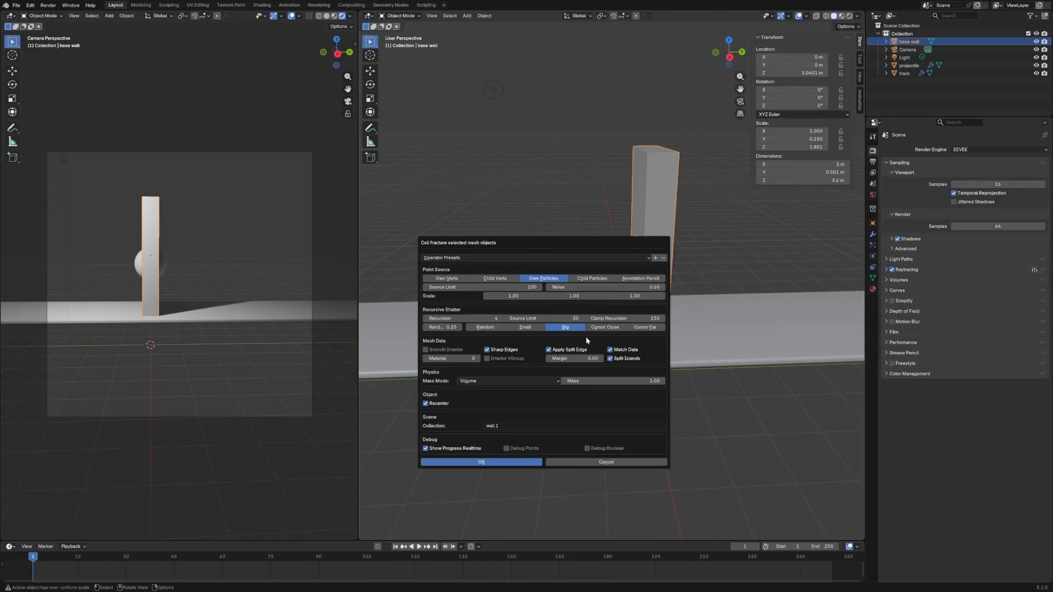
pyautogui.click(481, 462)
pyautogui.moveTo(482, 463); pyautogui.dragTo(568, 282, button='middle')
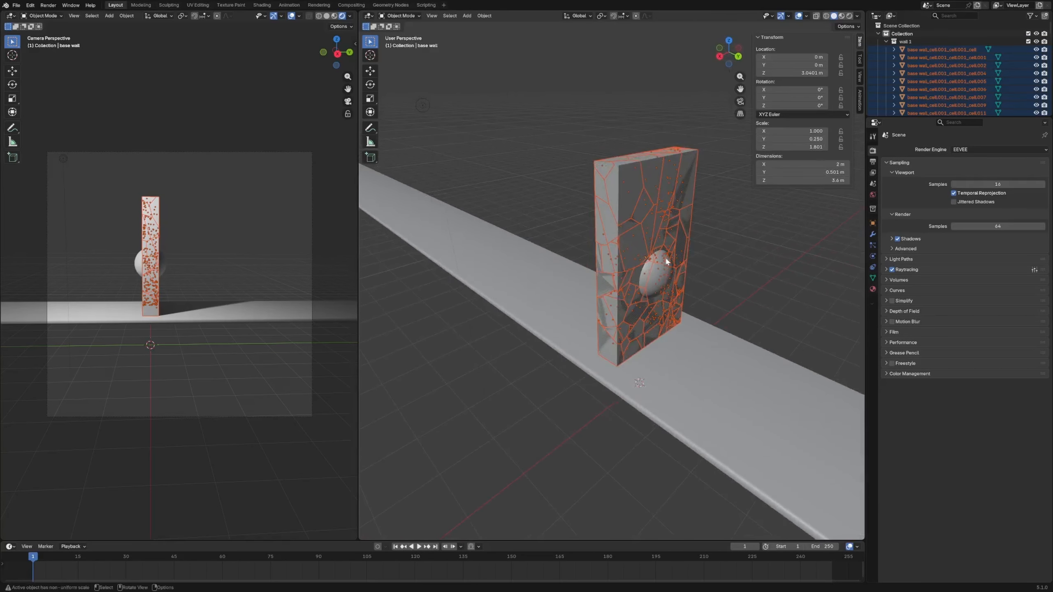
# - Try to move the fractured wall pieces by entering a Y location of 5 m
pyautogui.press('g')
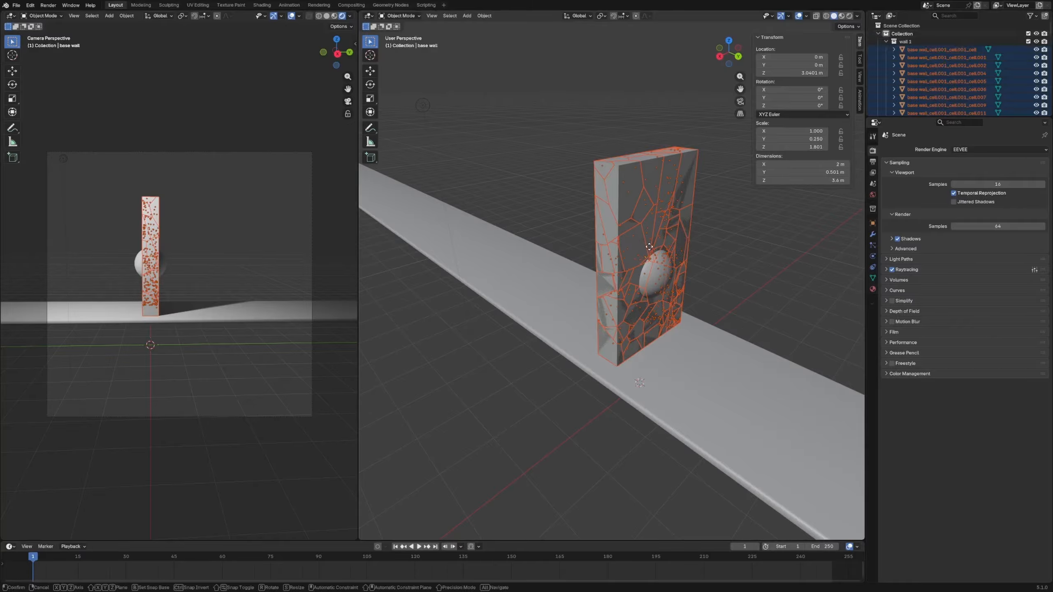
pyautogui.rightClick(649, 247)
pyautogui.doubleClick(793, 65)
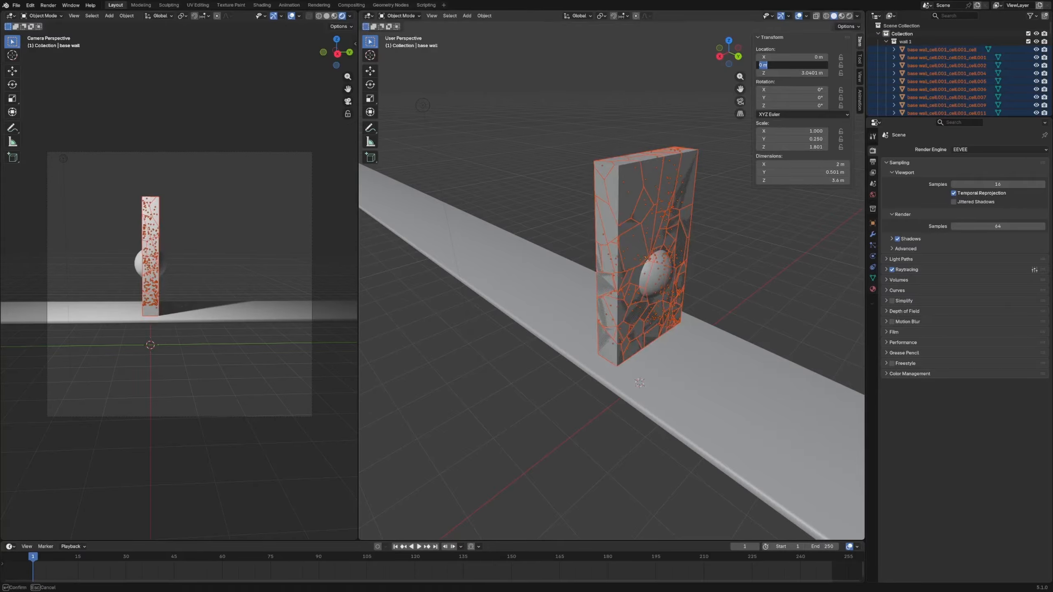
pyautogui.write('5')
pyautogui.press('Return')
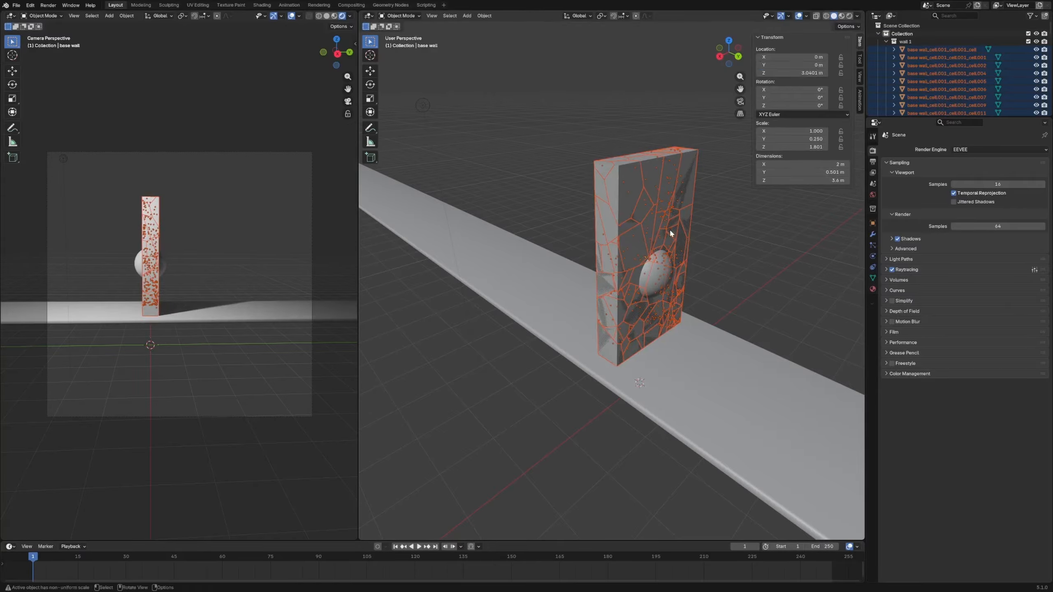
# - Move the selected wall 1 pieces about 5 m along Y, away from the base wall, and deselect them
pyautogui.press('g')
pyautogui.press('y')
pyautogui.click(669, 230)
pyautogui.click(696, 263)
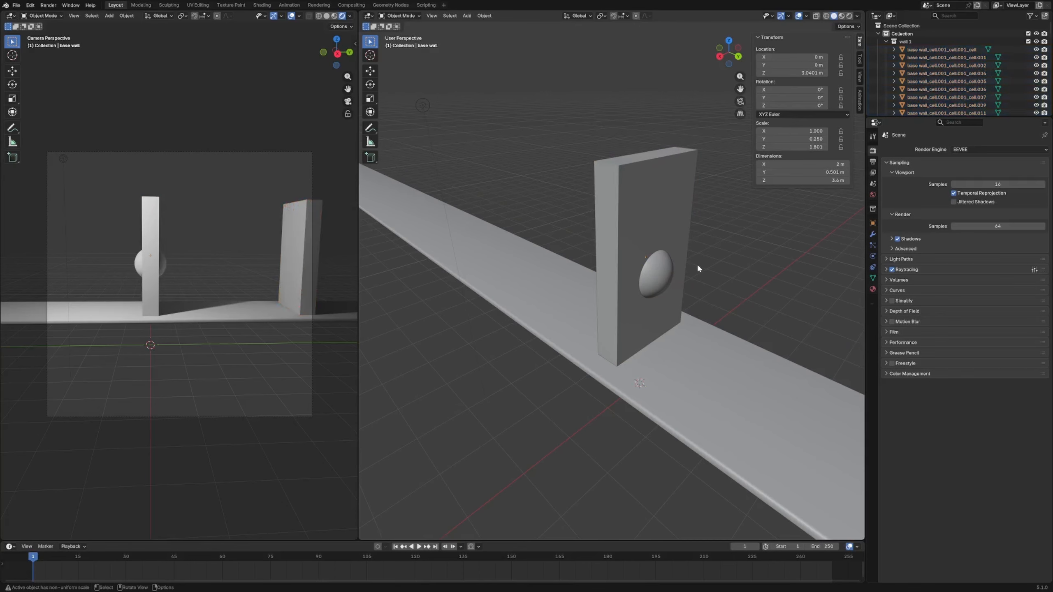
pyautogui.moveTo(695, 259); pyautogui.dragTo(616, 272, button='middle')
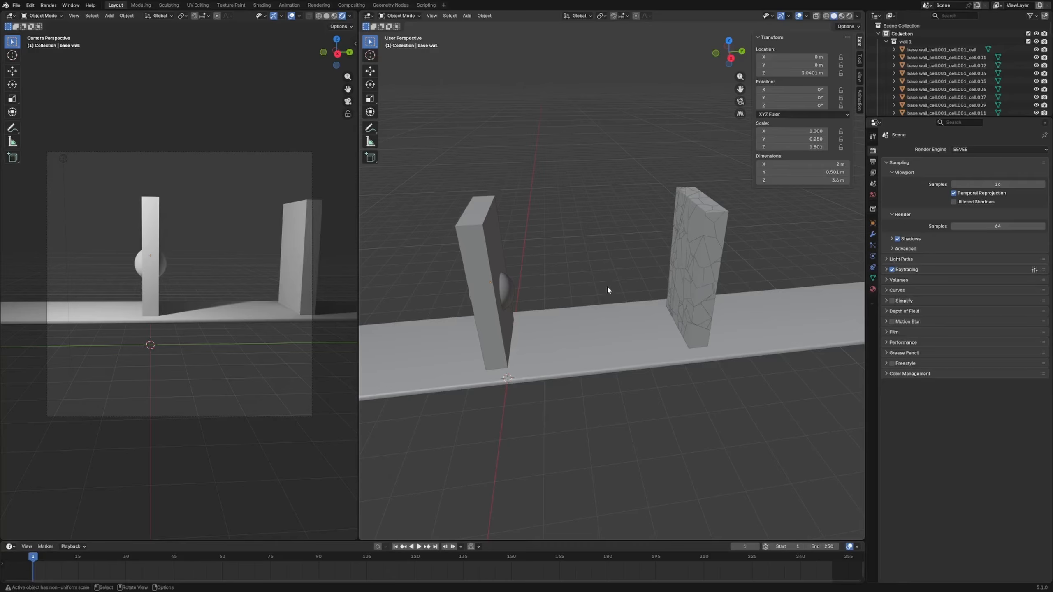
# - Cell Fracture the base wall again with a random factor of 0.58, sending the pieces to a "wall 2" collection
pyautogui.click(488, 237)
pyautogui.press('F3')
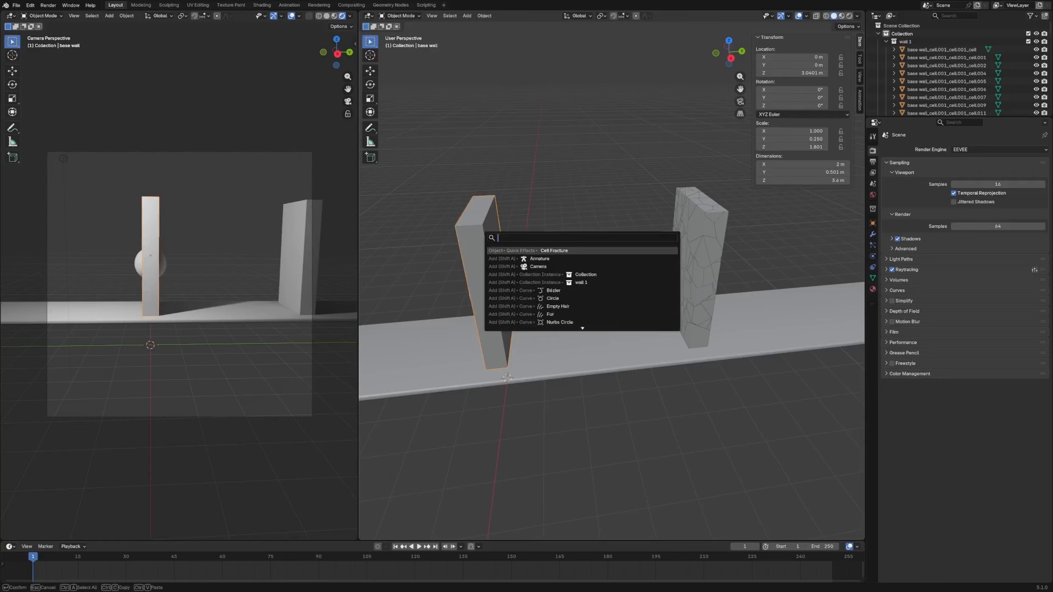
pyautogui.press('Return')
pyautogui.moveTo(462, 322); pyautogui.dragTo(463, 323)
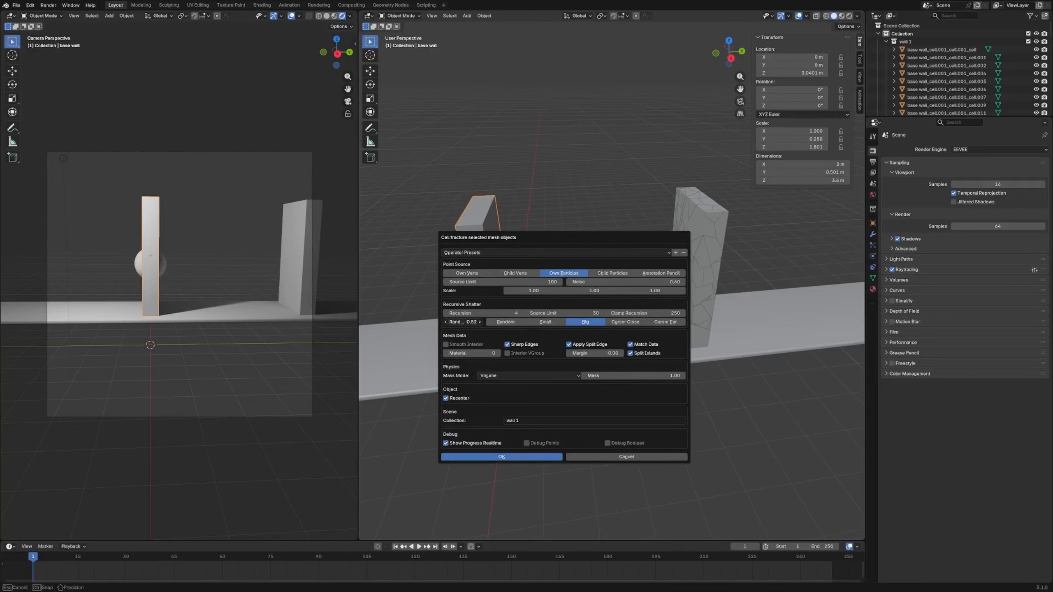
pyautogui.doubleClick(592, 421)
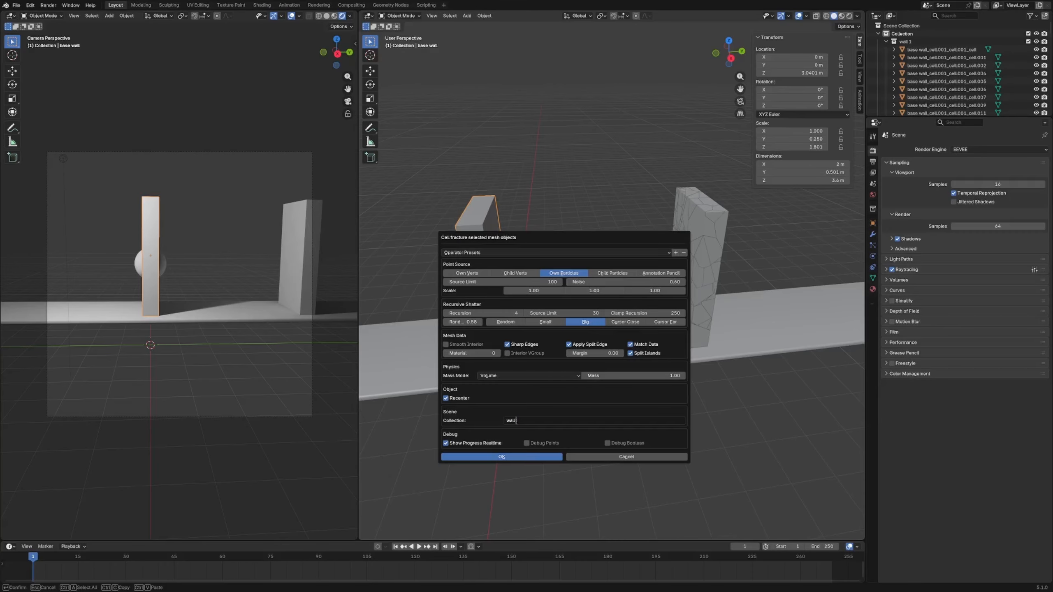
pyautogui.press('Return')
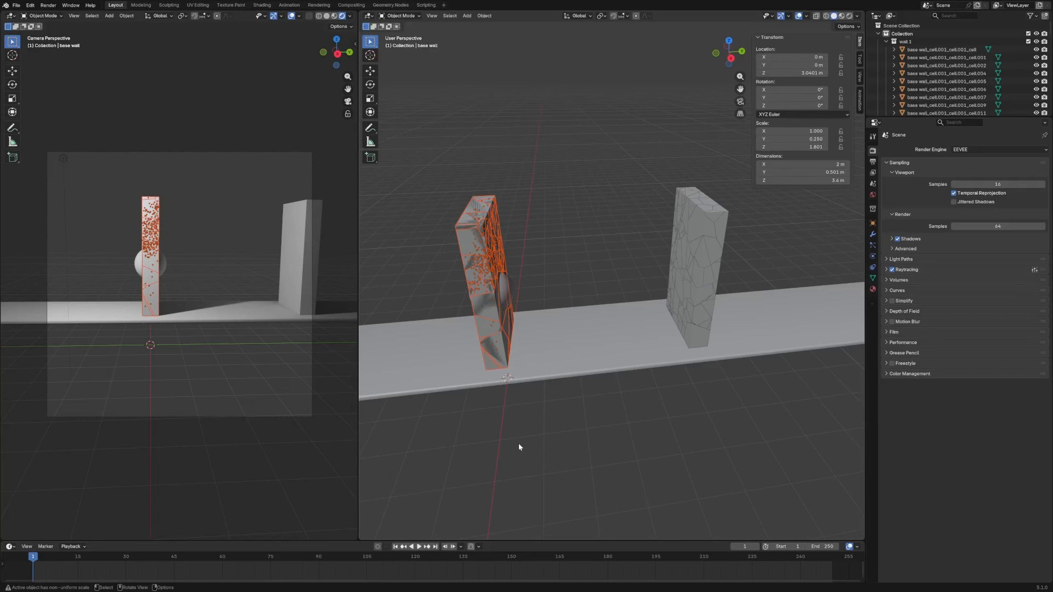
# - Move the new wall 2 pieces 10 m along Y
pyautogui.write('g')
pyautogui.write('y10')
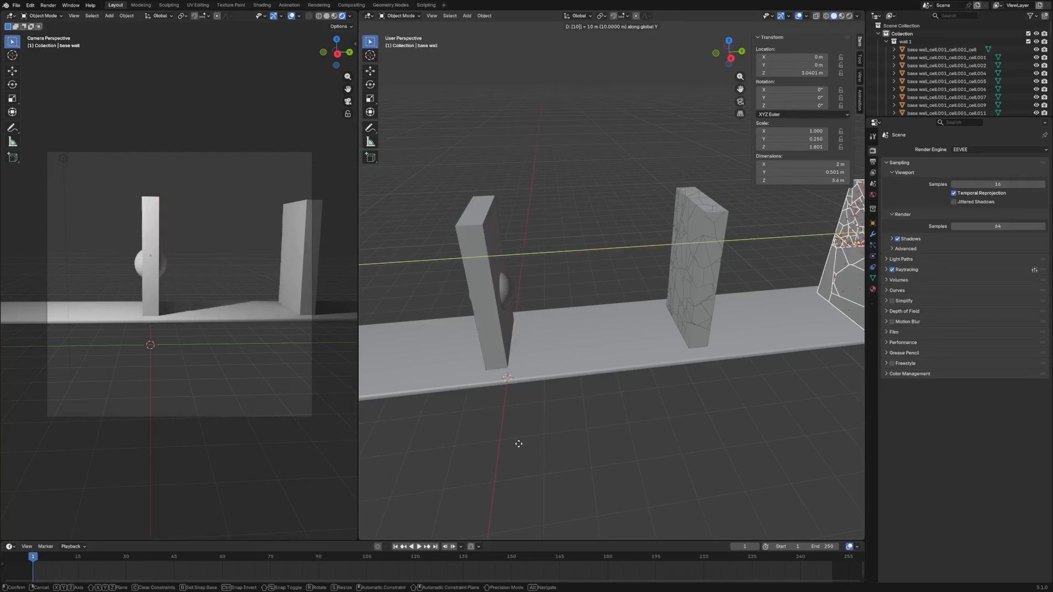
pyautogui.press('Return')
# - Collapse the wall 1 and wall 2 collections and hide the base wall from the viewport and from renders
pyautogui.moveTo(520, 446); pyautogui.dragTo(495, 446, button='middle')
pyautogui.click(460, 232)
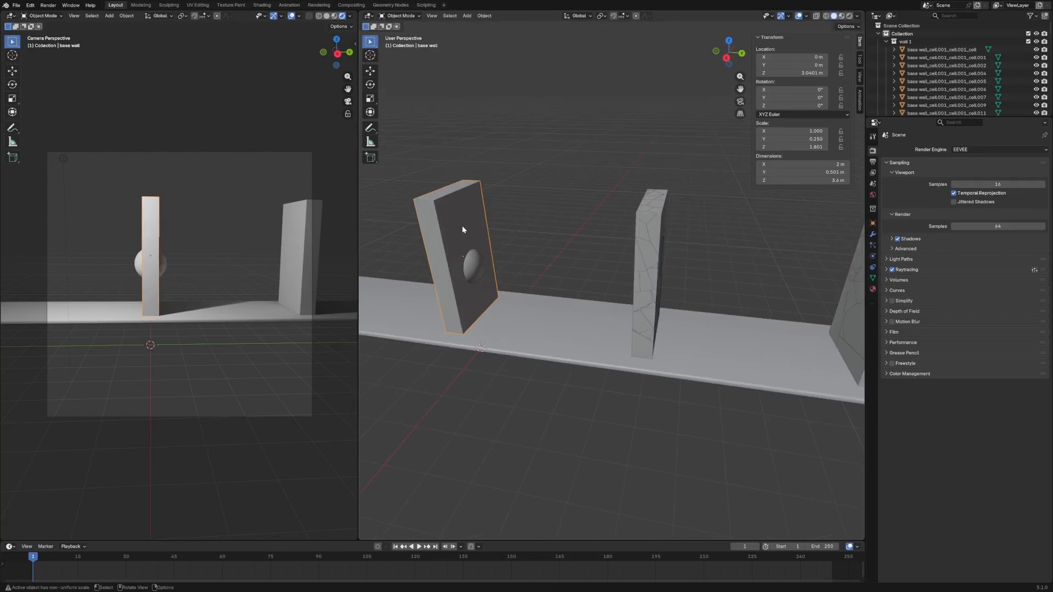
pyautogui.scroll(-15, 932, 66)
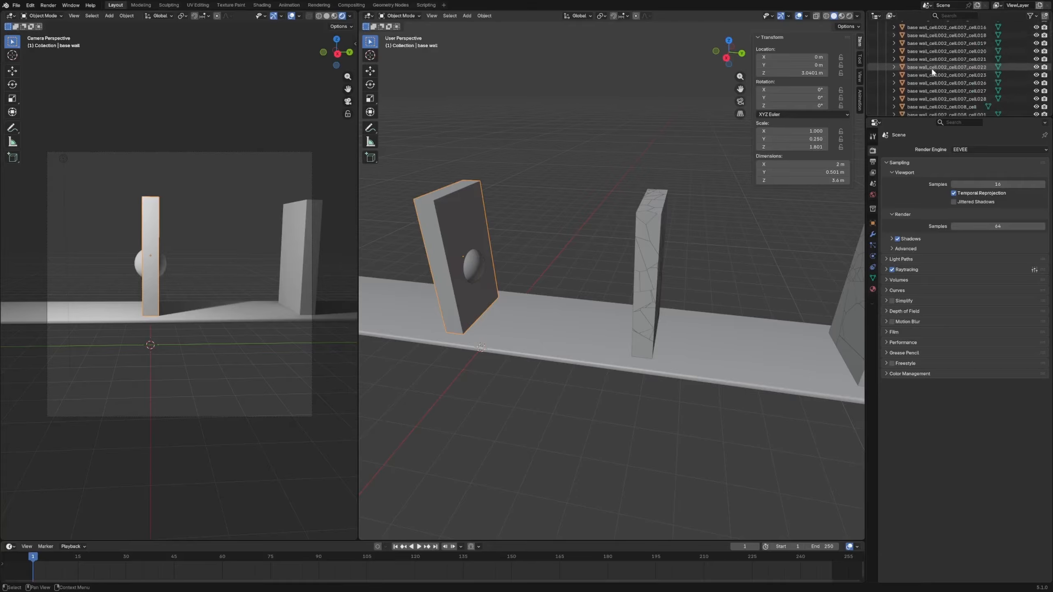
pyautogui.scroll(20, 933, 71)
pyautogui.click(886, 42)
pyautogui.click(886, 49)
pyautogui.click(1036, 57)
pyautogui.click(1044, 57)
# - Try to select only the first fractured wall's pieces, leaving the track out of the selection
pyautogui.scroll(-5, 622, 287)
pyautogui.moveTo(621, 286)
pyautogui.mouseDown(button='middle')
pyautogui.moveTo(640, 286)
pyautogui.moveTo(630, 286)
pyautogui.mouseUp(button='middle')
pyautogui.moveTo(617, 210); pyautogui.dragTo(650, 311)
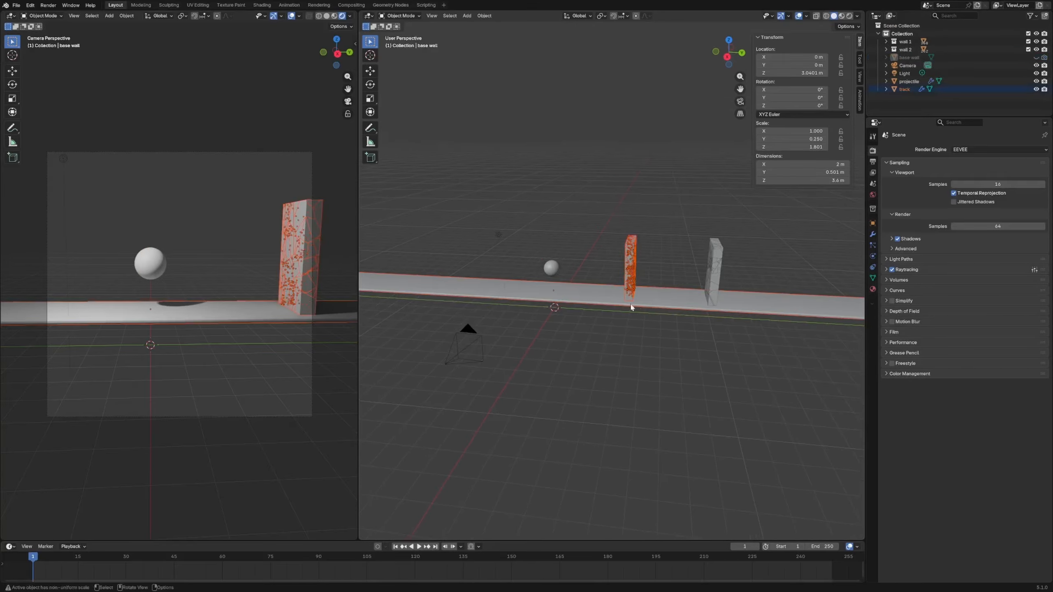
pyautogui.keyDown('shift'); pyautogui.click(631, 307); pyautogui.keyUp('shift')
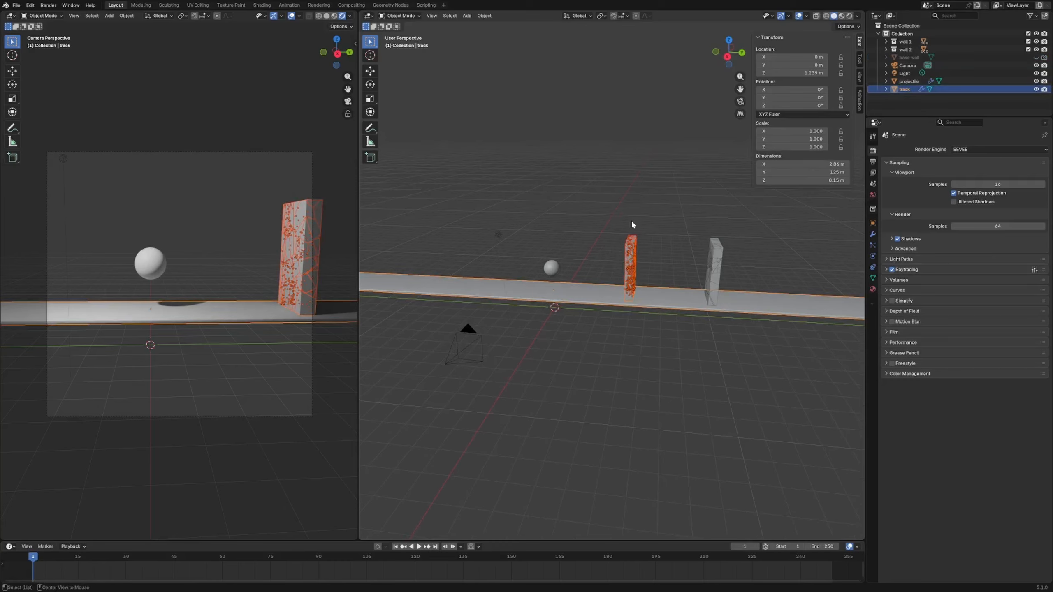
# - Duplicate the wall 1 collection with all of its fractured pieces
pyautogui.click(905, 49)
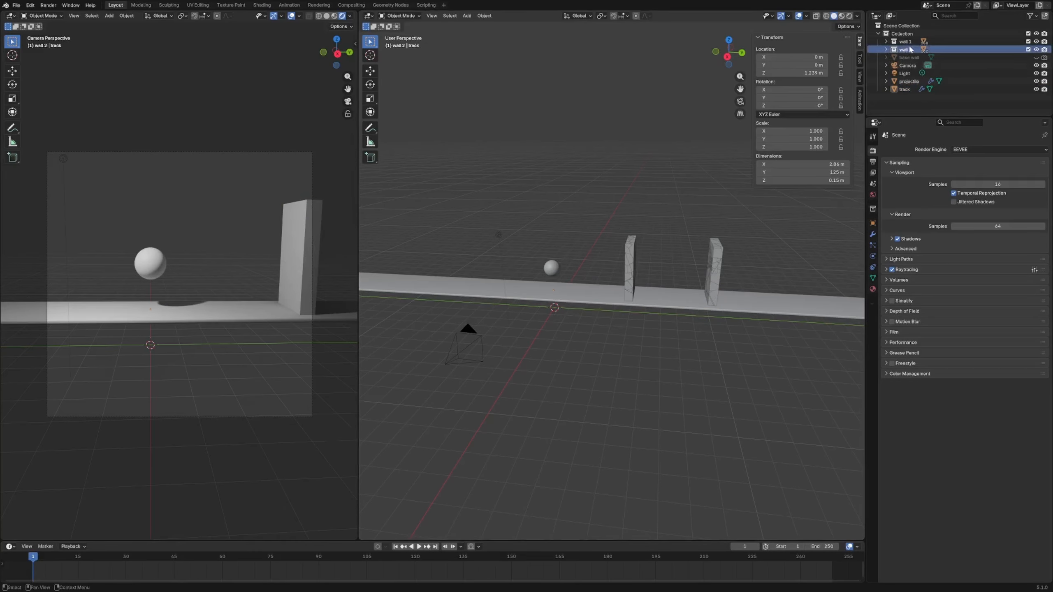
pyautogui.rightClick(910, 50)
pyautogui.click(858, 53)
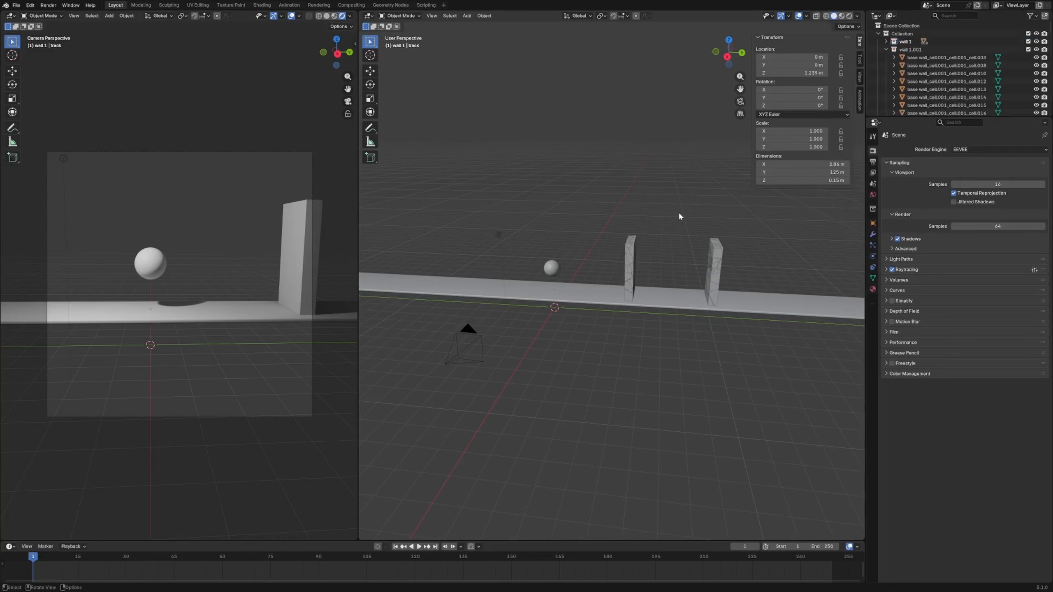
# - Try to move all pieces of the duplicated wall 1.001 collection -10 m along Y
pyautogui.click(910, 49)
pyautogui.rightClick(908, 49)
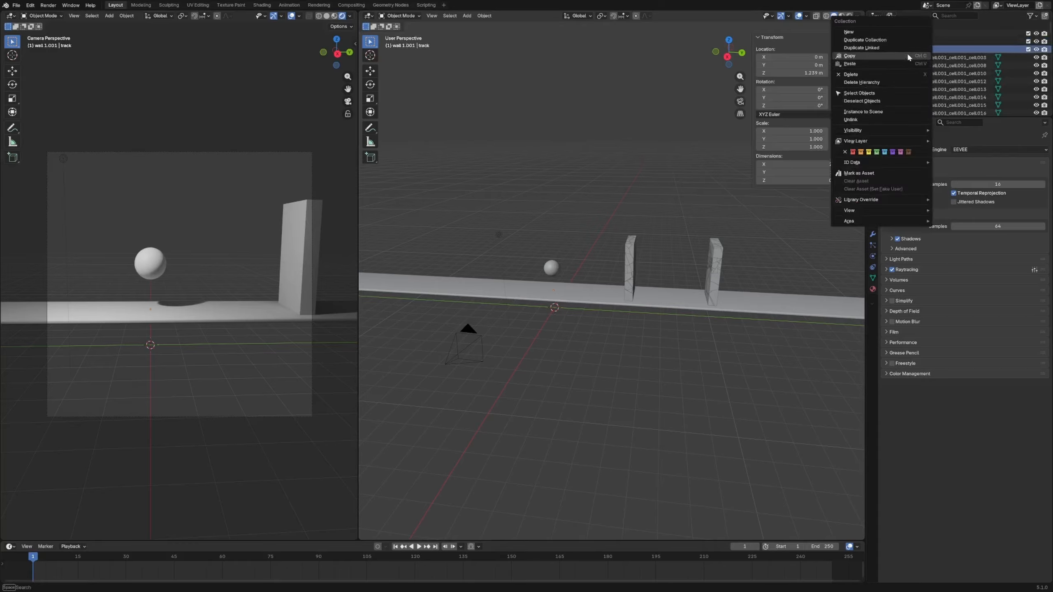
pyautogui.click(868, 94)
pyautogui.write('gy')
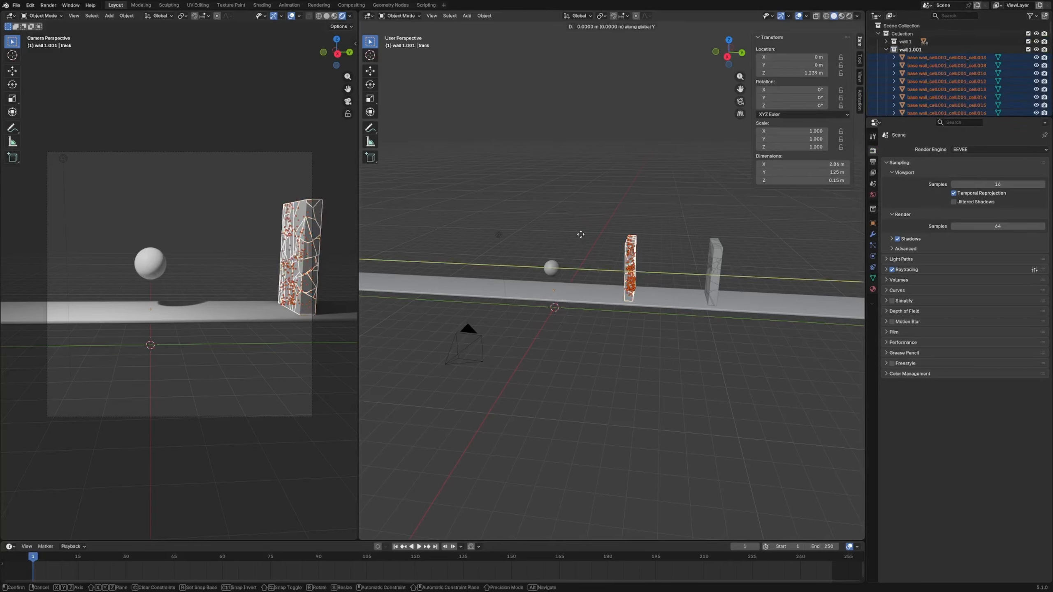
pyautogui.write('-10')
pyautogui.press('Return')
pyautogui.click(581, 233)
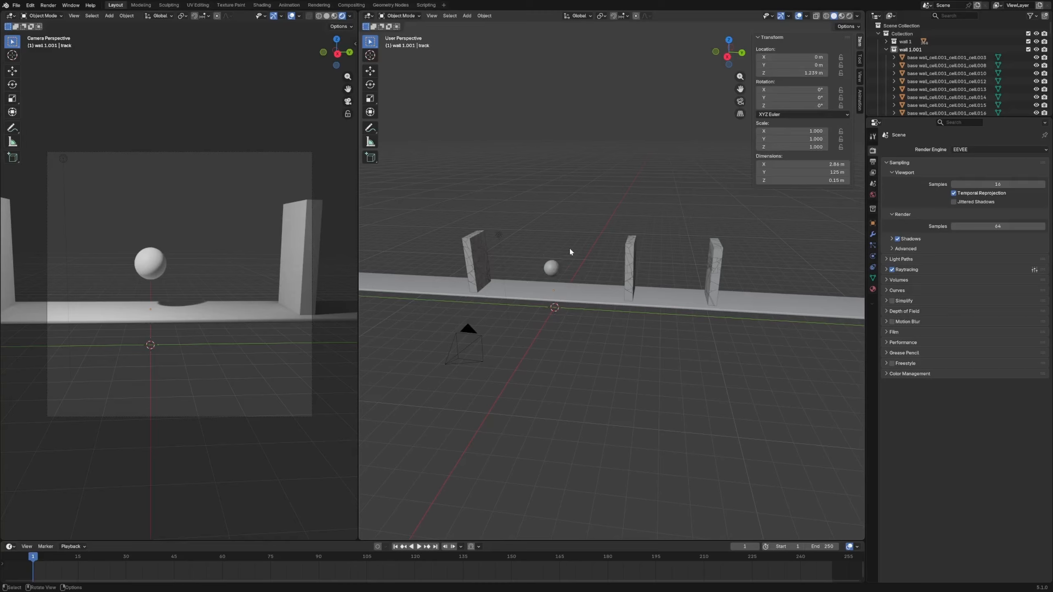
pyautogui.hotkey('ctrl', 'z')
pyautogui.hotkey('ctrl', 'z')
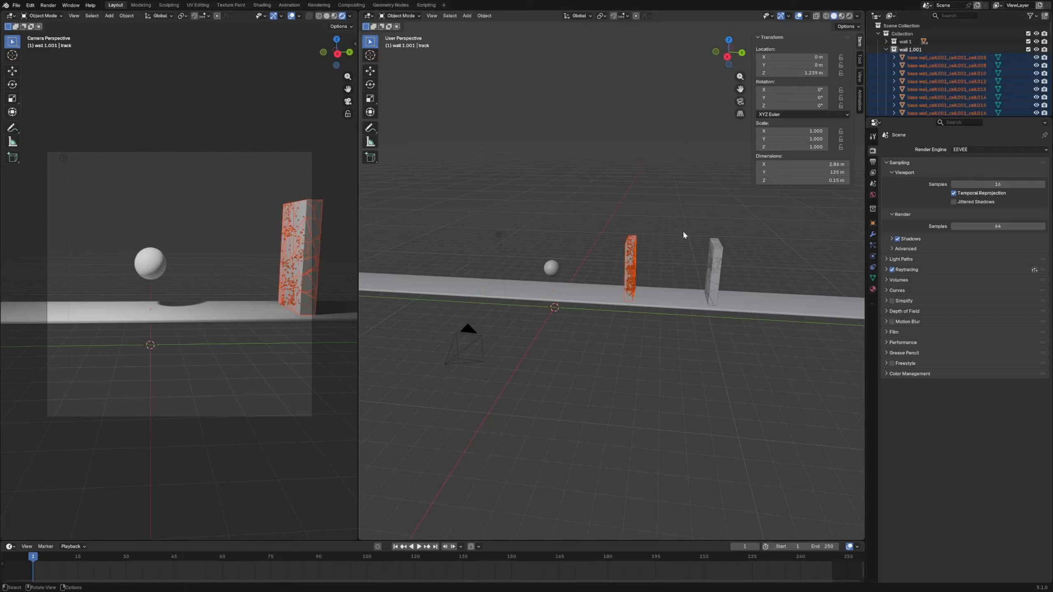
# - Delete the duplicated wall 1.001 collection
pyautogui.click(956, 50)
pyautogui.rightClick(956, 51)
pyautogui.click(941, 63)
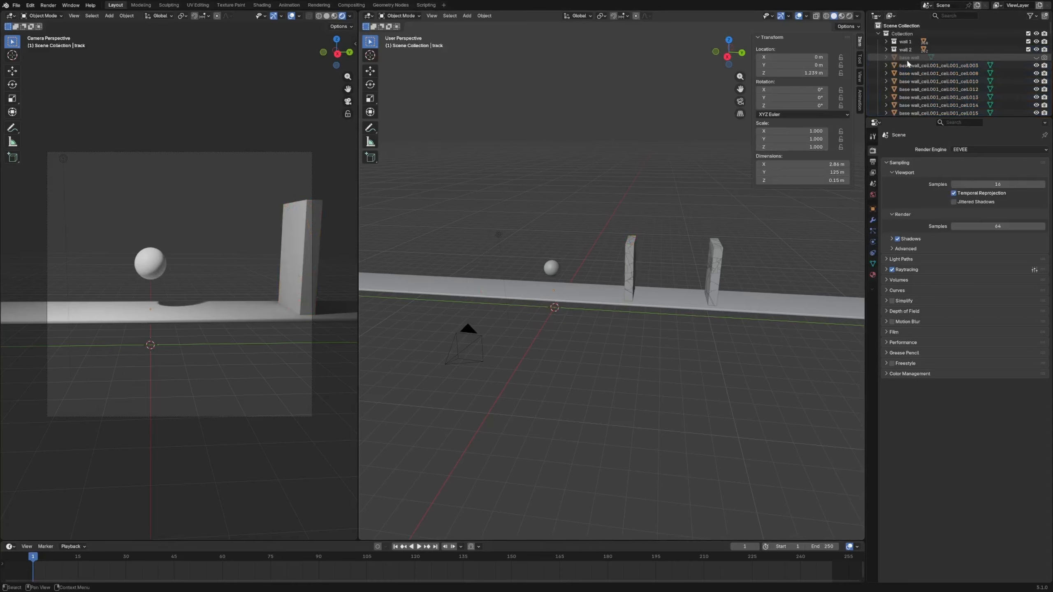
# - Try a linked duplicate of the wall 2 collection
pyautogui.rightClick(899, 48)
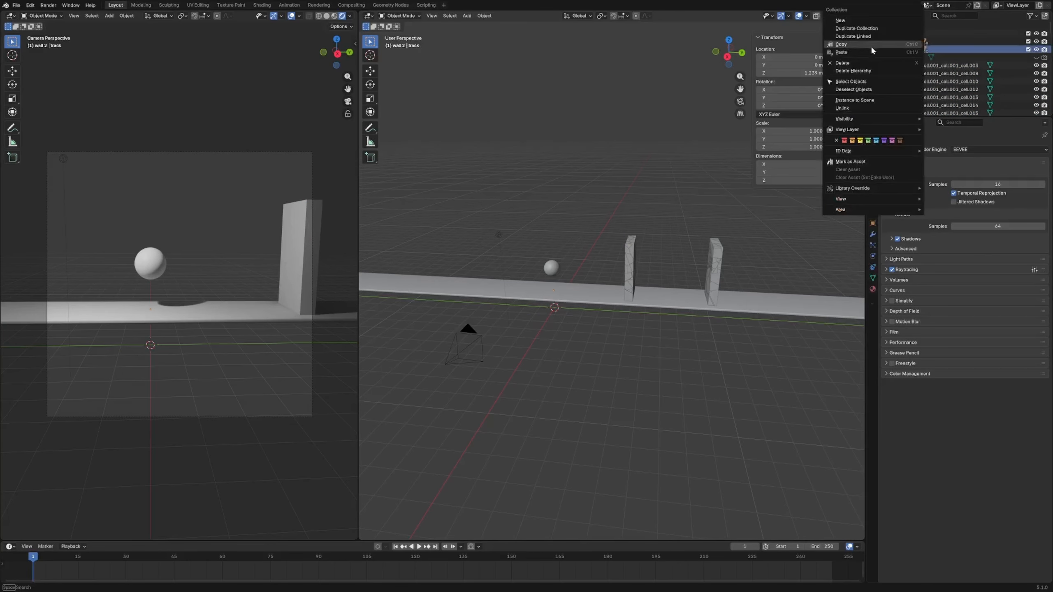
pyautogui.click(857, 37)
pyautogui.rightClick(868, 57)
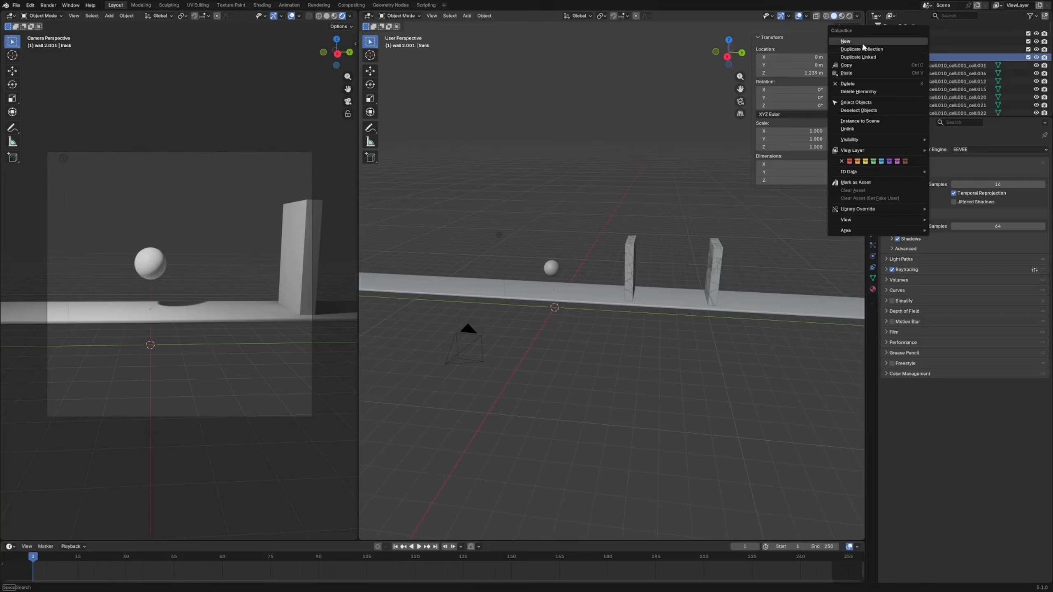
pyautogui.click(861, 91)
# - Duplicate the wall 2 collection and move all of the copy's pieces -15 m along Y
pyautogui.click(880, 58)
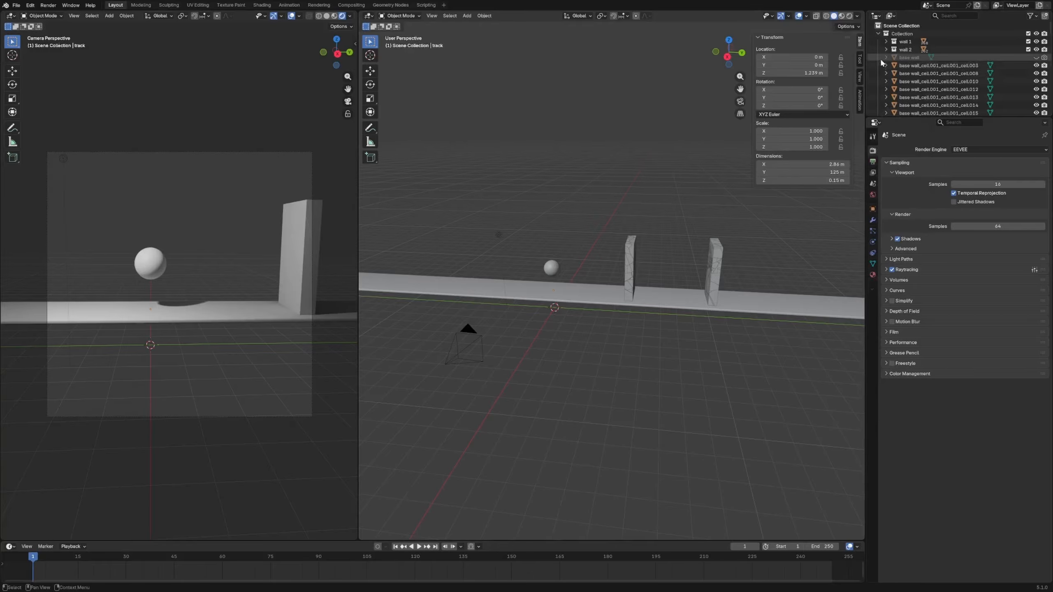
pyautogui.rightClick(880, 58)
pyautogui.click(844, 81)
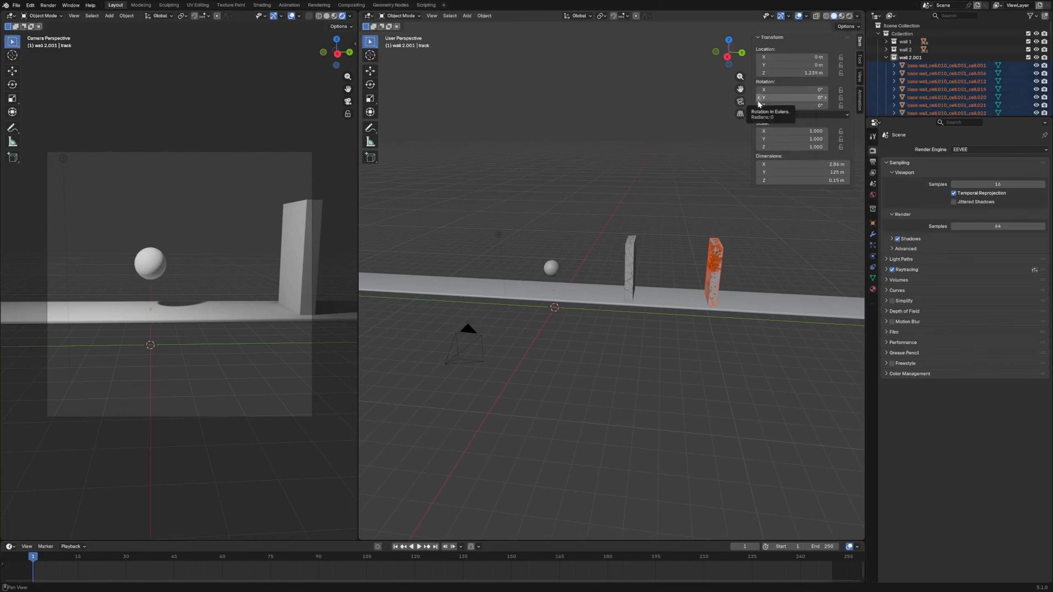
pyautogui.press('KP_Subtract')
pyautogui.write('gy')
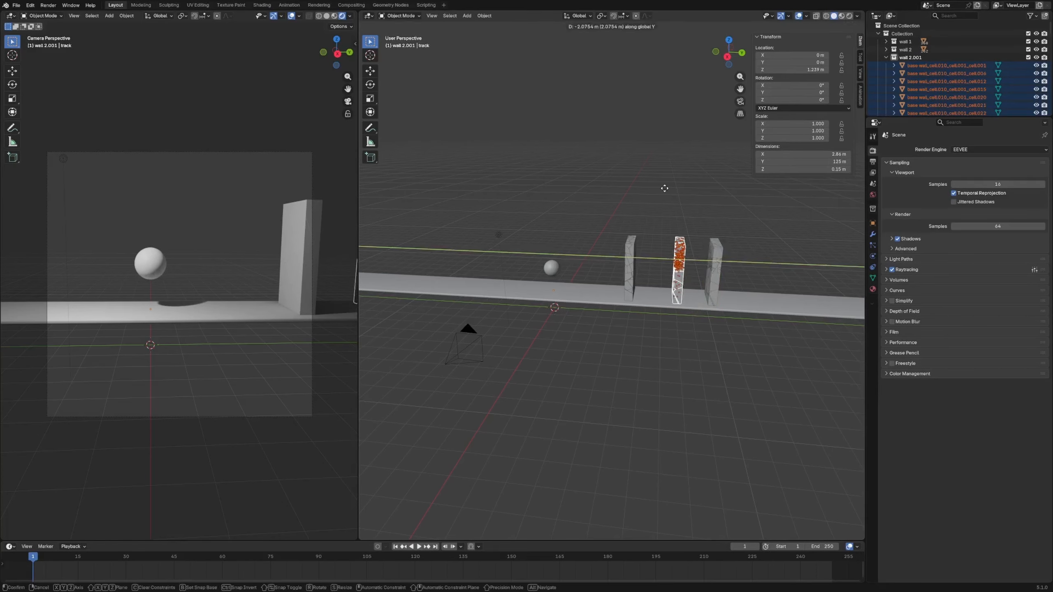
pyautogui.write('-15')
pyautogui.press('Return')
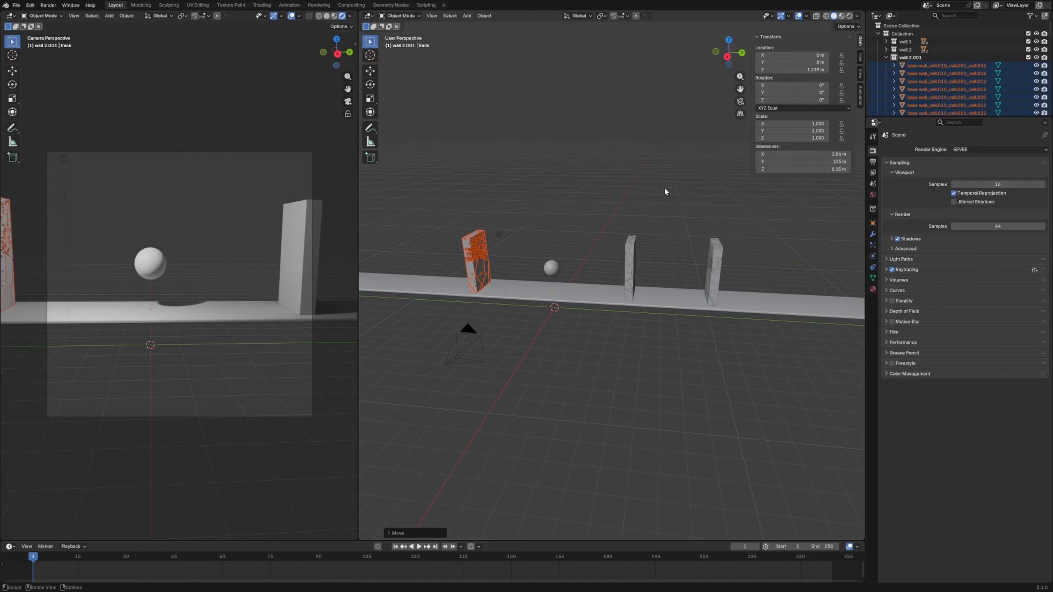
pyautogui.click(598, 193)
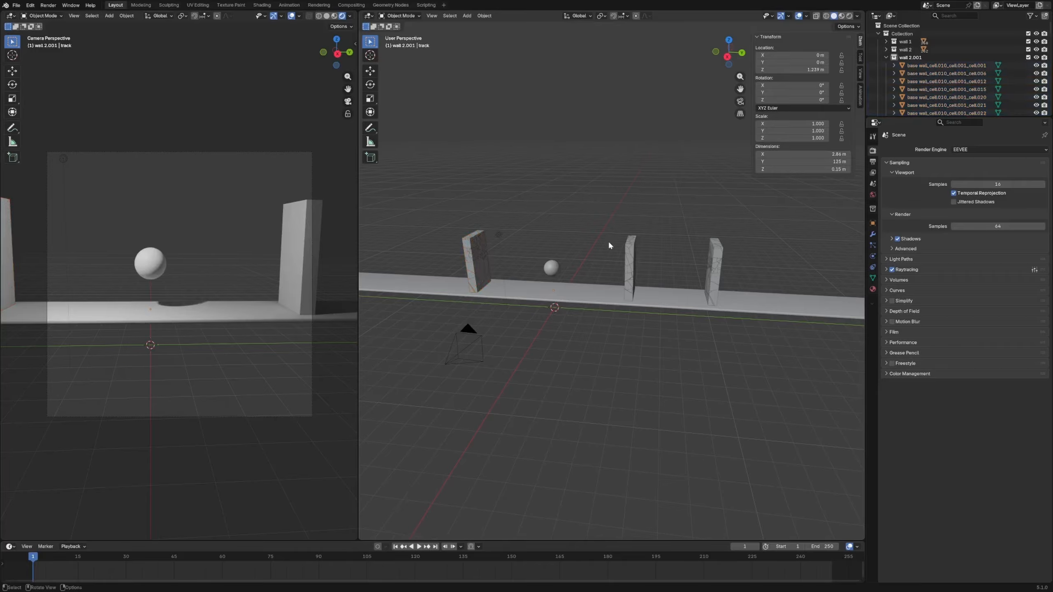
# - Add an active rigid body to the first fractured piece listed in the wall 1 collection
pyautogui.moveTo(609, 243); pyautogui.dragTo(569, 263, button='middle')
pyautogui.scroll(6, 652, 261)
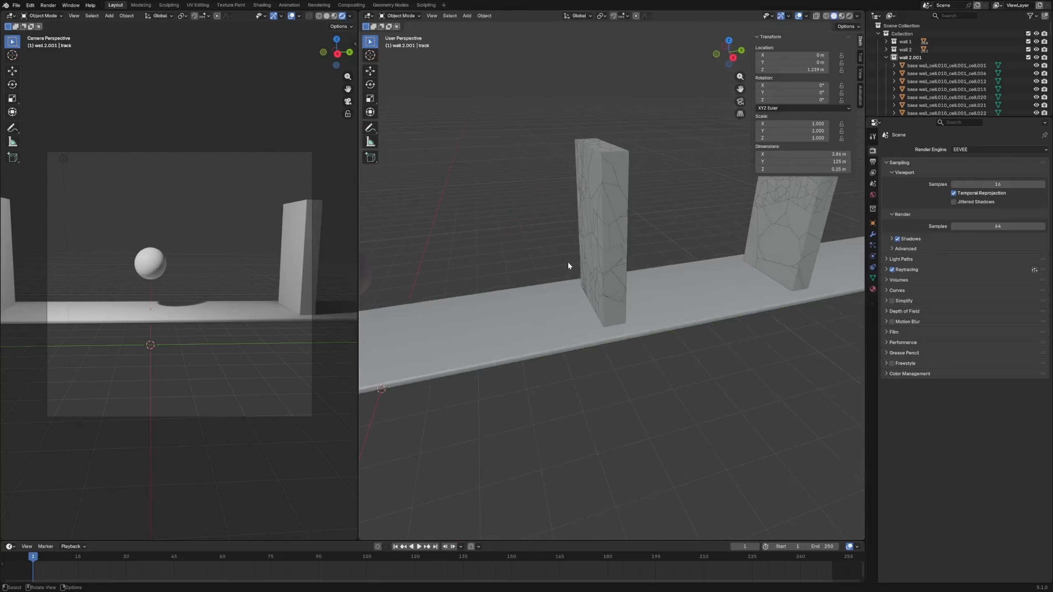
pyautogui.click(596, 187)
pyautogui.scroll(-5, 588, 182)
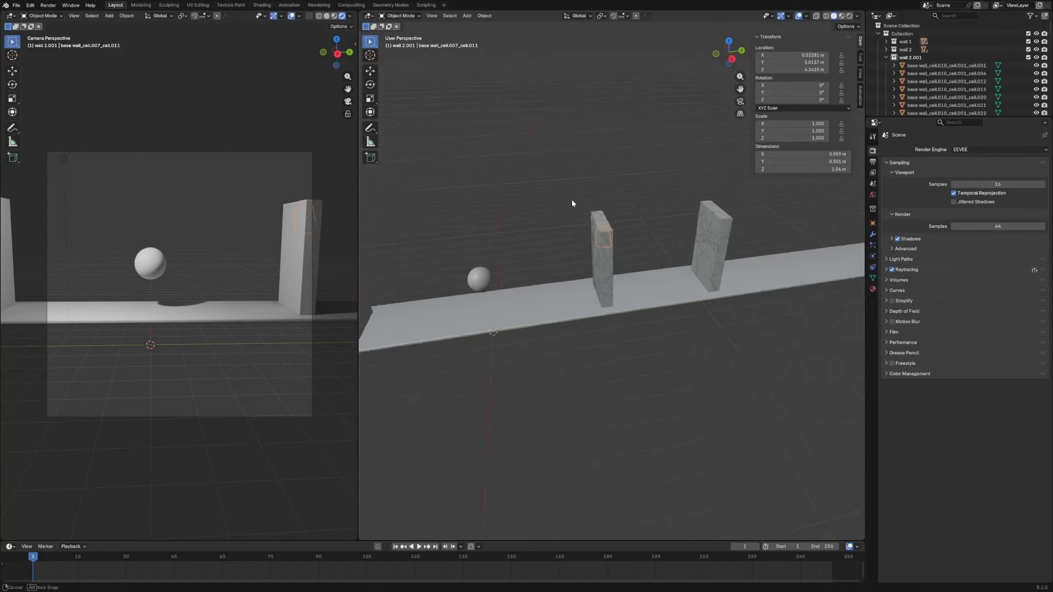
pyautogui.moveTo(571, 197); pyautogui.dragTo(595, 211, button='middle')
pyautogui.moveTo(596, 210); pyautogui.dragTo(566, 198, button='middle')
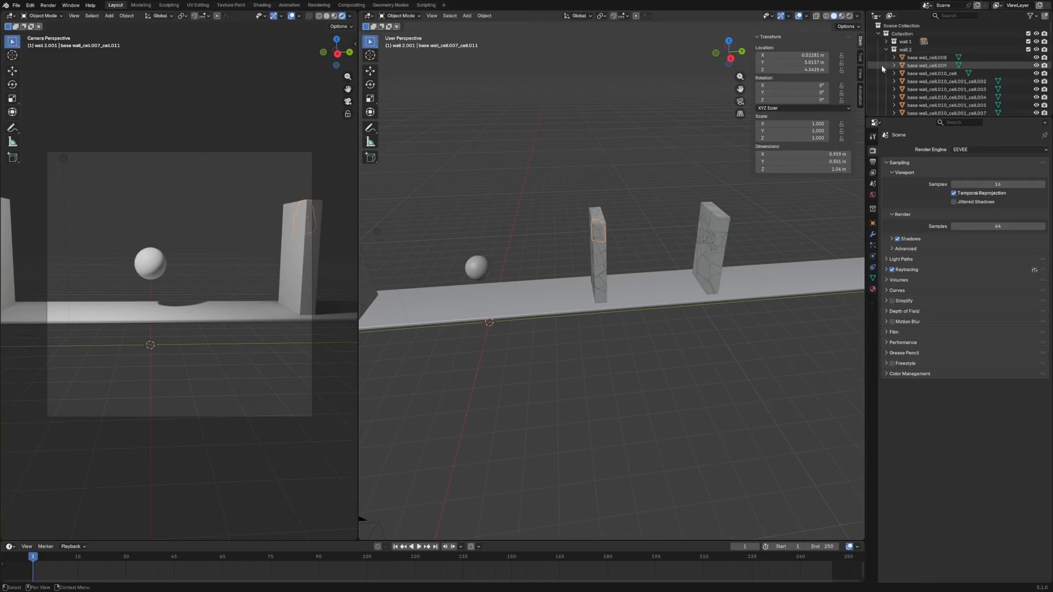
pyautogui.click(886, 42)
pyautogui.click(904, 49)
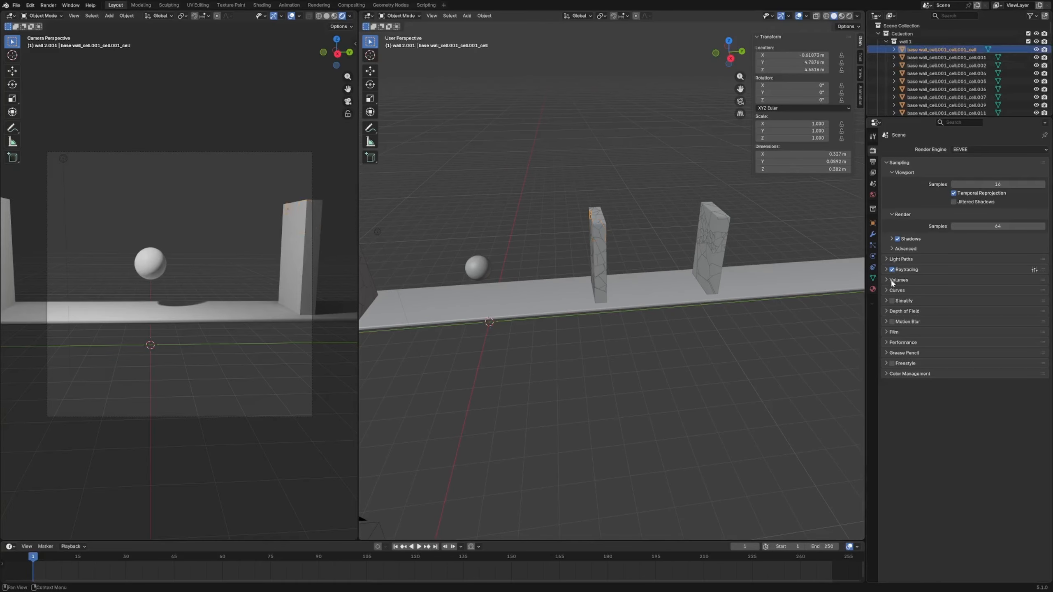
pyautogui.click(873, 256)
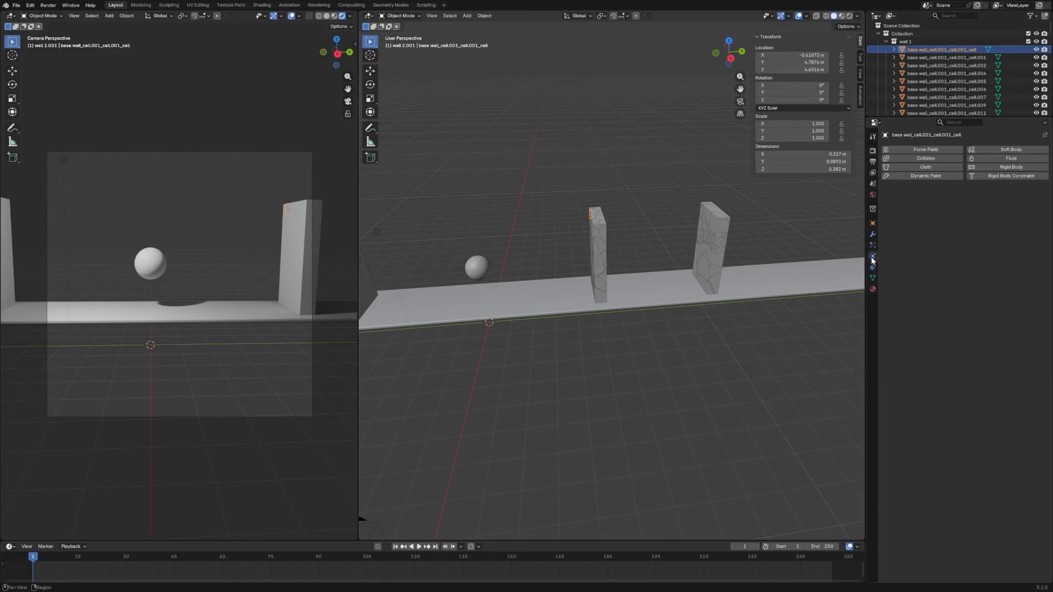
pyautogui.click(997, 166)
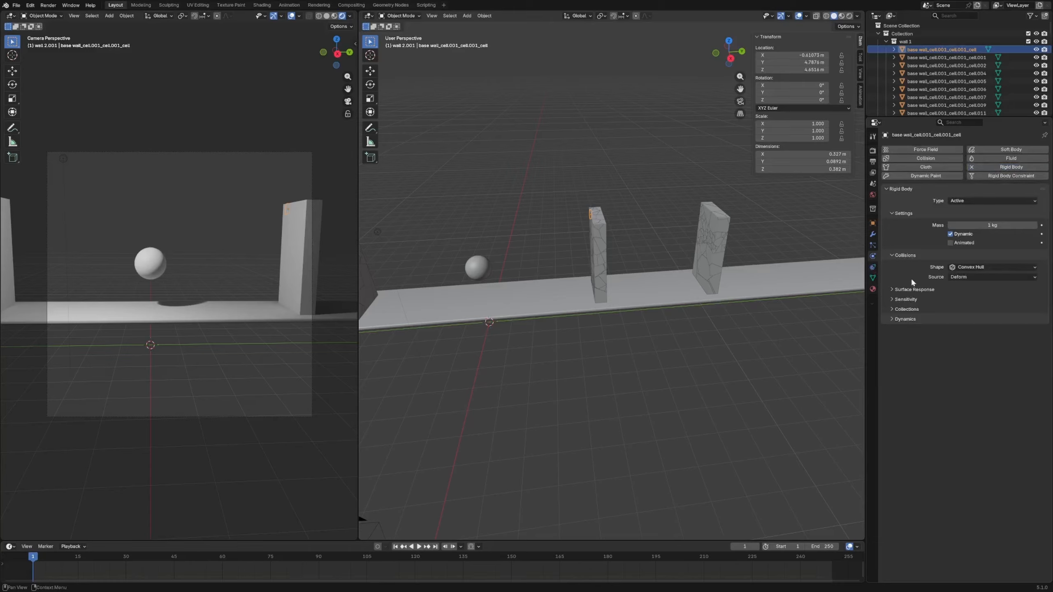
# - Turn on Start Deactivated in that piece's rigid body dynamics settings
pyautogui.click(905, 319)
pyautogui.click(892, 353)
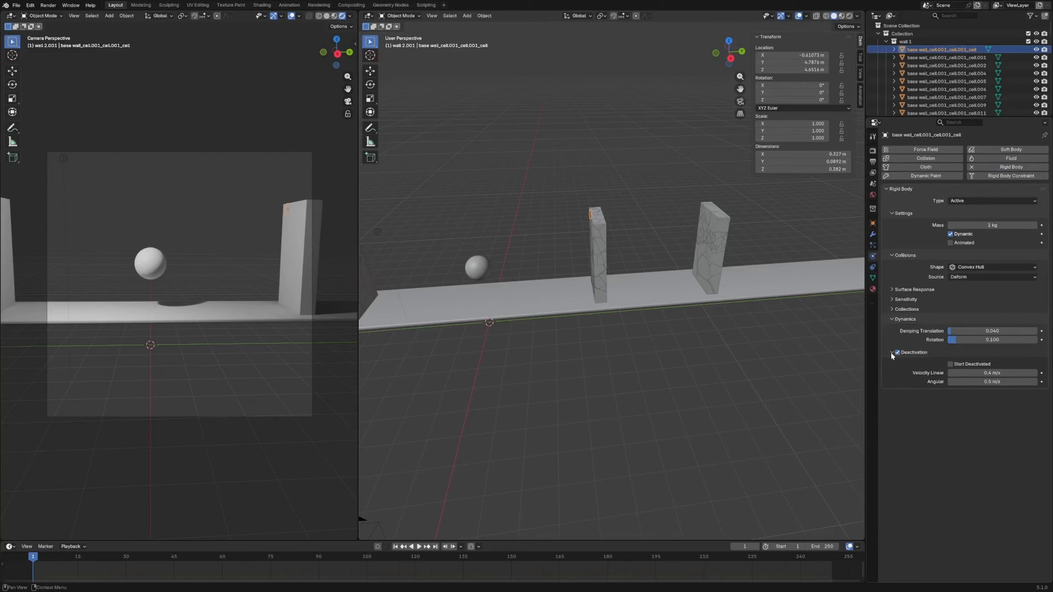
pyautogui.click(950, 363)
# - Select all wall 1 pieces and link them to the collections of the active rigid body piece
pyautogui.rightClick(911, 42)
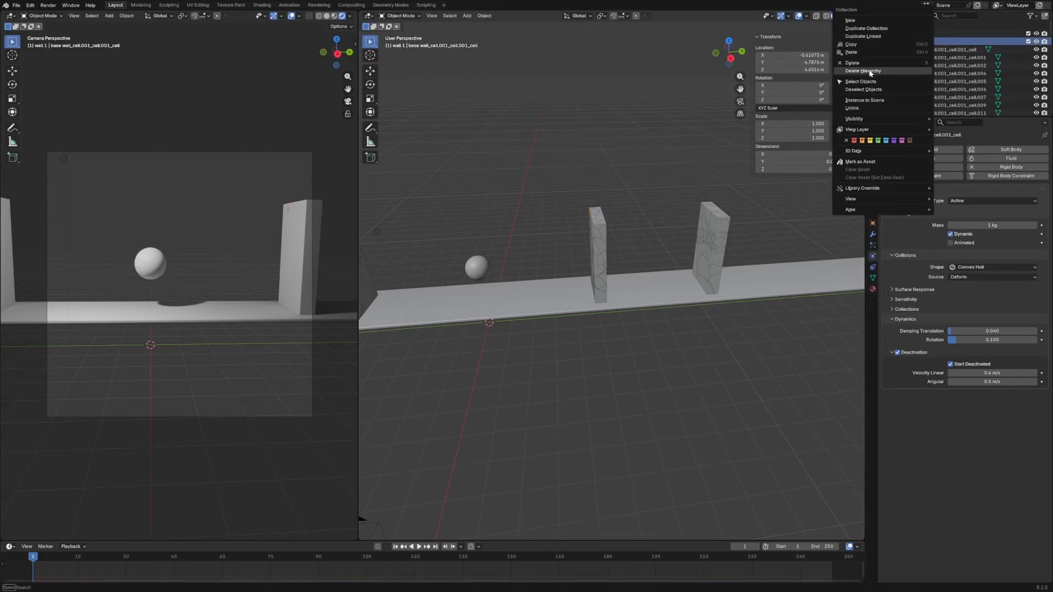
pyautogui.click(870, 71)
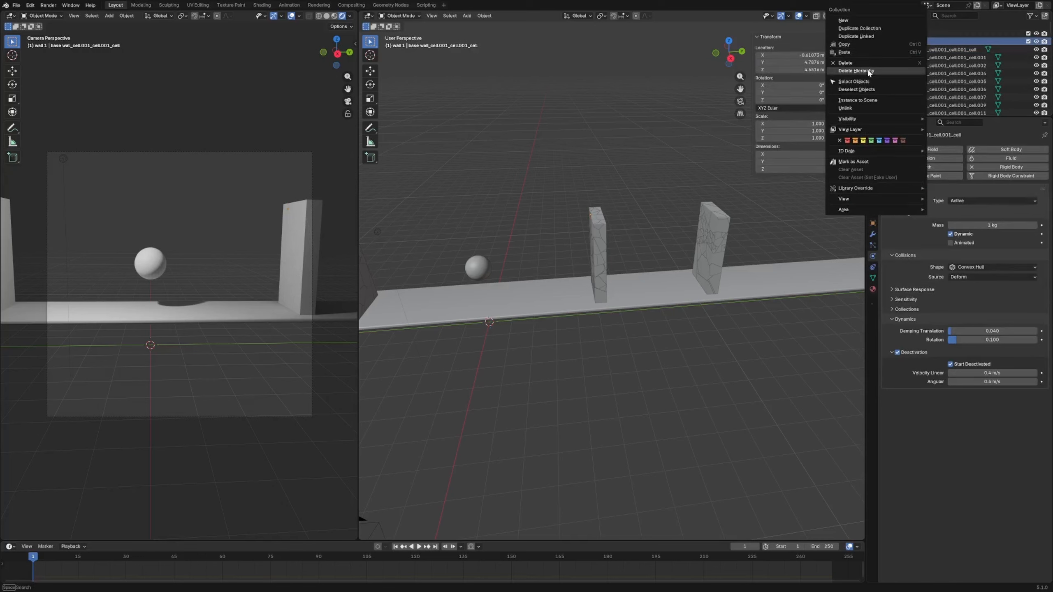
pyautogui.click(854, 82)
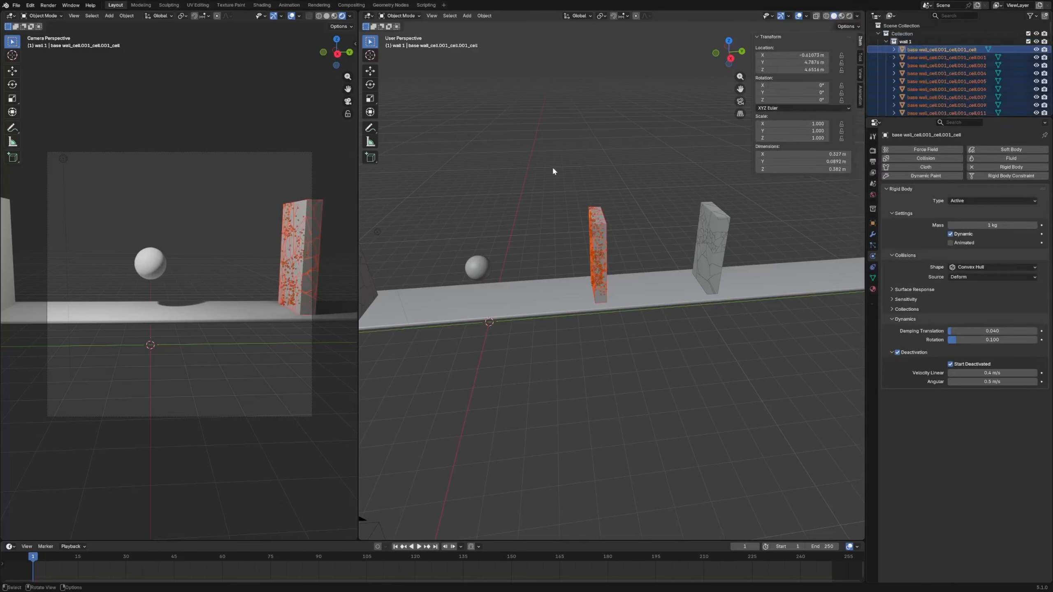
pyautogui.hotkey('ctrl', 'l')
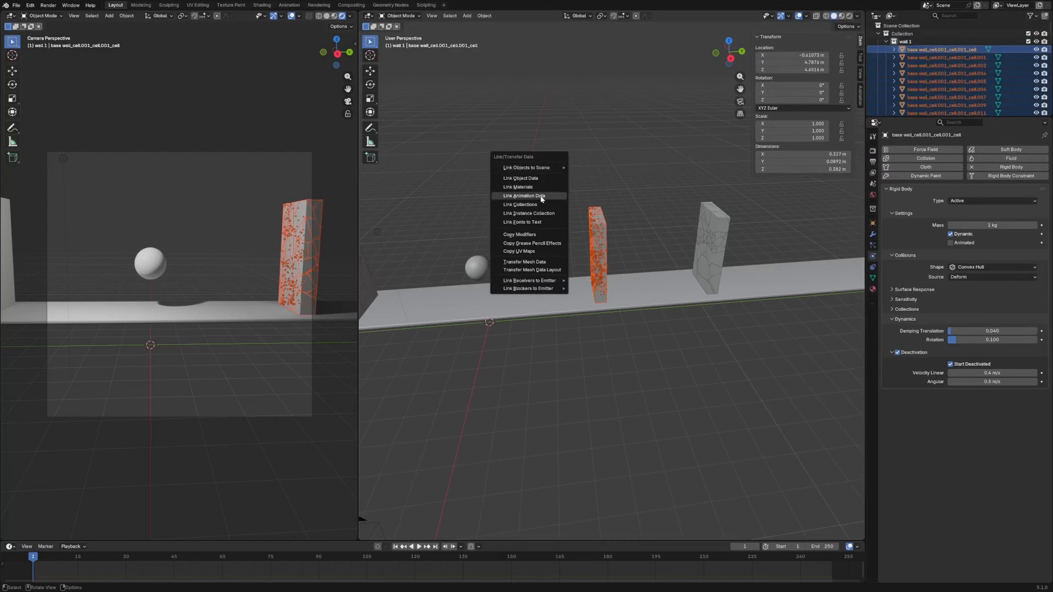
pyautogui.click(527, 205)
# - Enable Deactivation and Start Deactivated on the rigid bodies of all wall 1 pieces at once, and check individual pieces
pyautogui.click(595, 251)
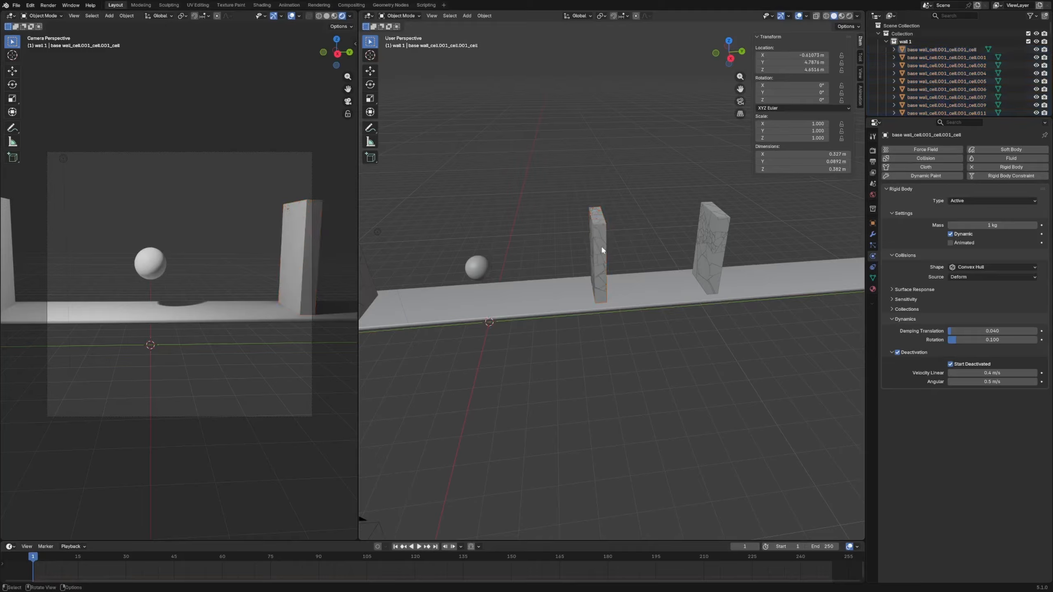
pyautogui.click(595, 229)
pyautogui.click(587, 251)
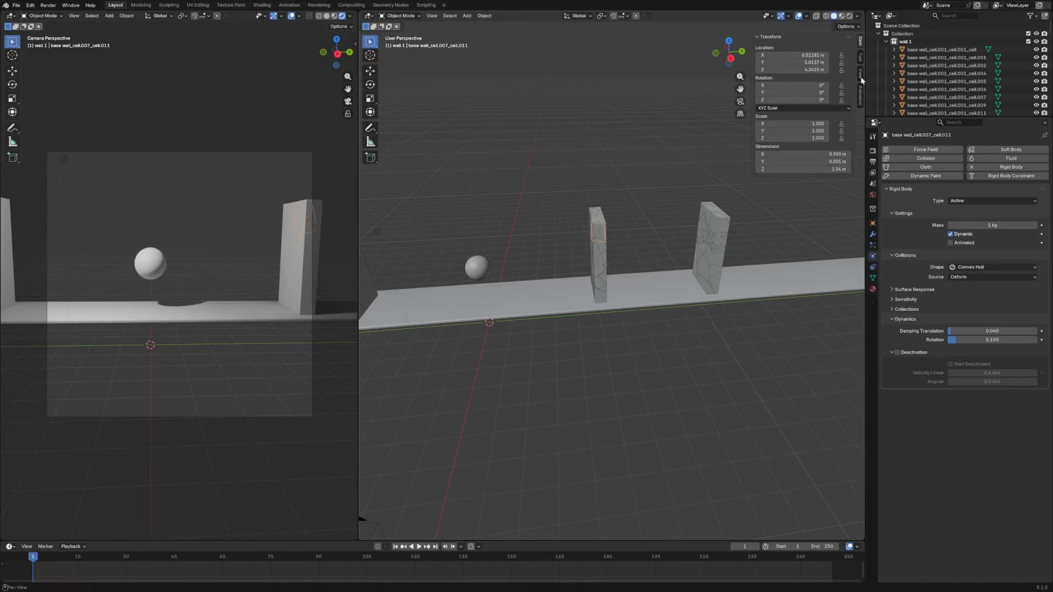
pyautogui.rightClick(918, 41)
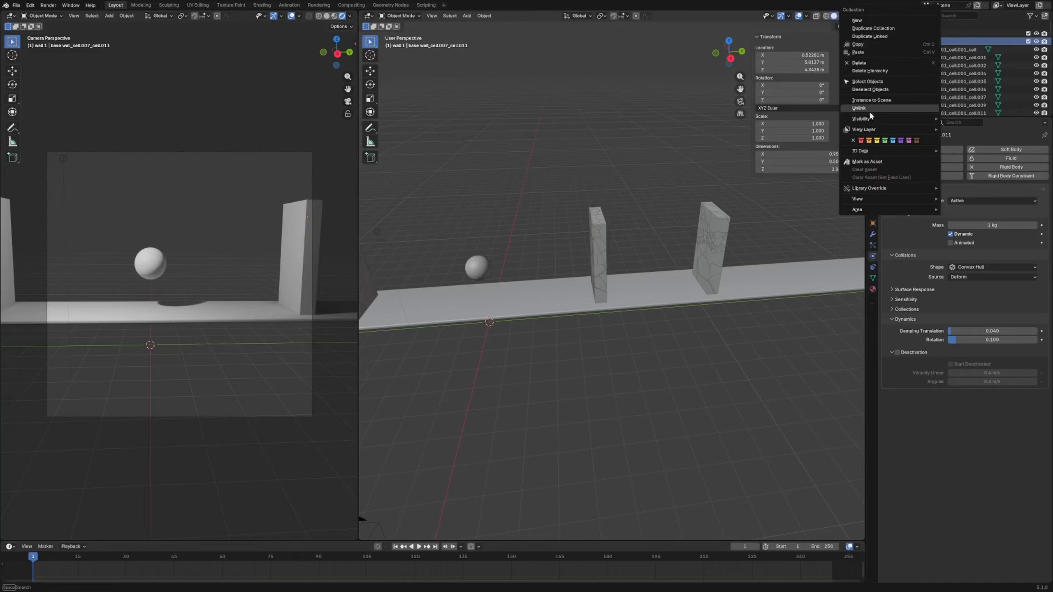
pyautogui.click(867, 82)
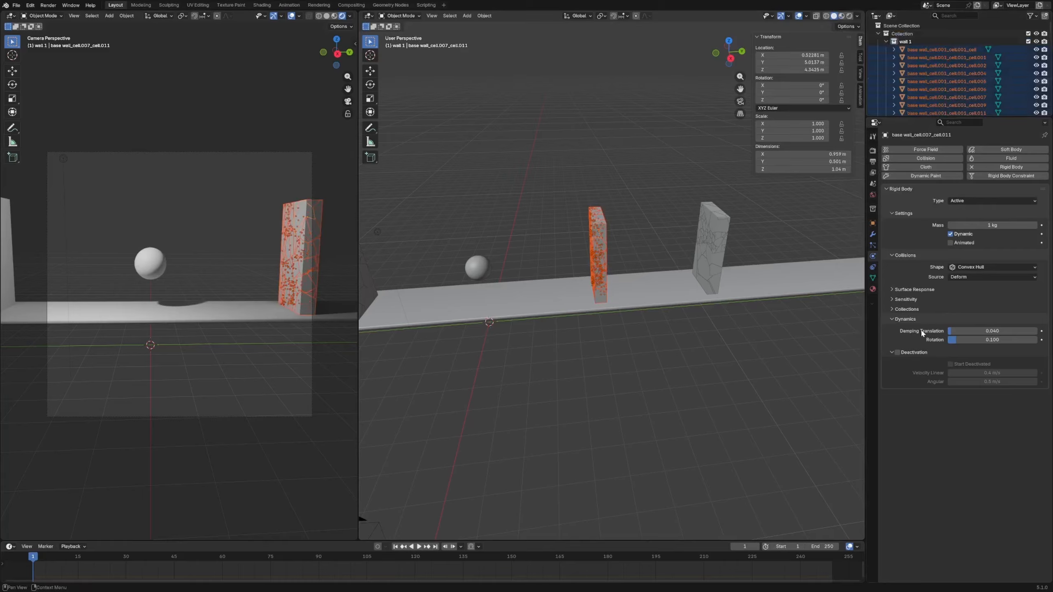
pyautogui.click(897, 352)
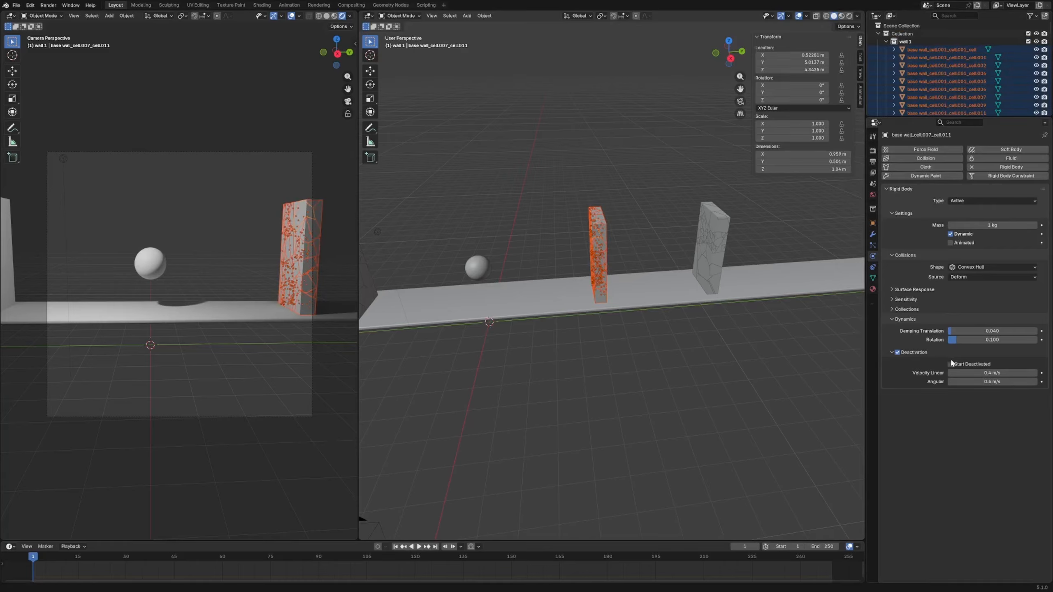
pyautogui.click(615, 231)
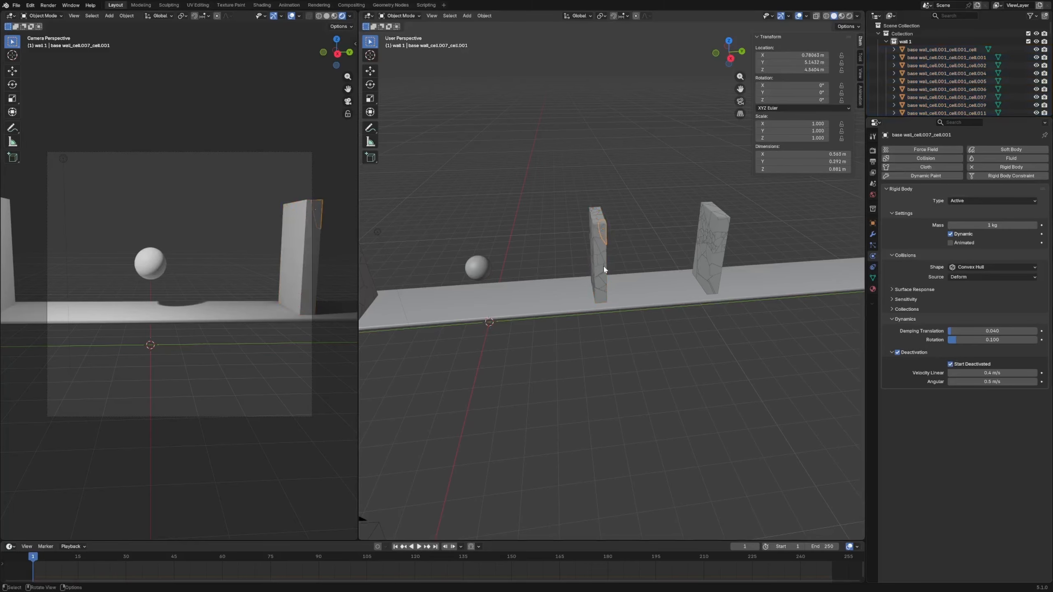
pyautogui.click(599, 284)
# - Collapse wall 1 and give wall 2's base wall_cell.008 piece an active rigid body with Deactivation and Start Deactivated enabled
pyautogui.moveTo(599, 283)
pyautogui.mouseDown(button='middle')
pyautogui.moveTo(706, 244)
pyautogui.moveTo(556, 273)
pyautogui.moveTo(605, 266)
pyautogui.mouseUp(button='middle')
pyautogui.scroll(6, 573, 263)
pyautogui.scroll(-3, 553, 265)
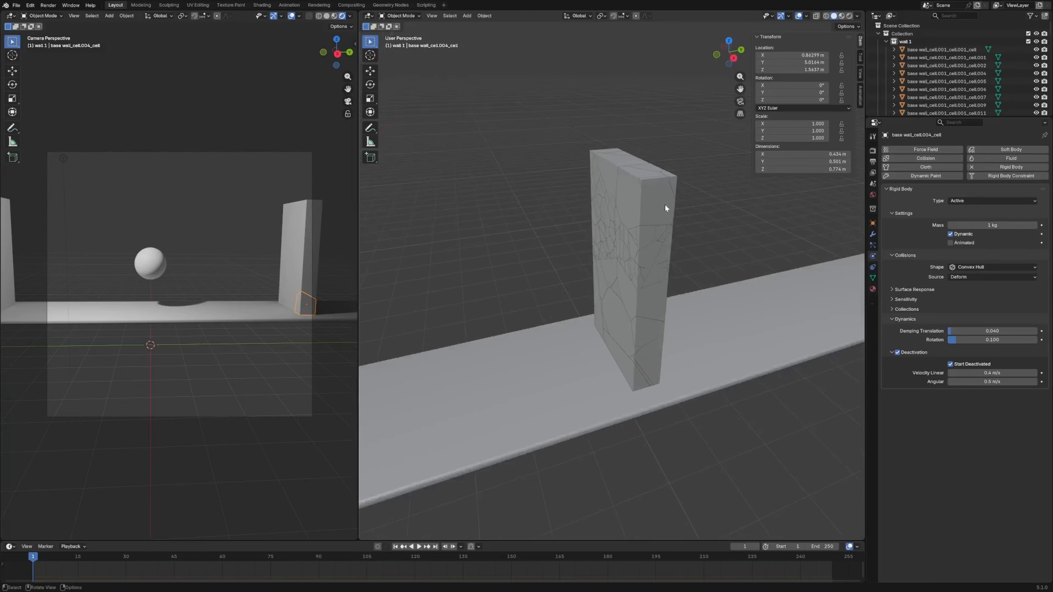
pyautogui.click(649, 209)
pyautogui.click(886, 42)
pyautogui.click(902, 57)
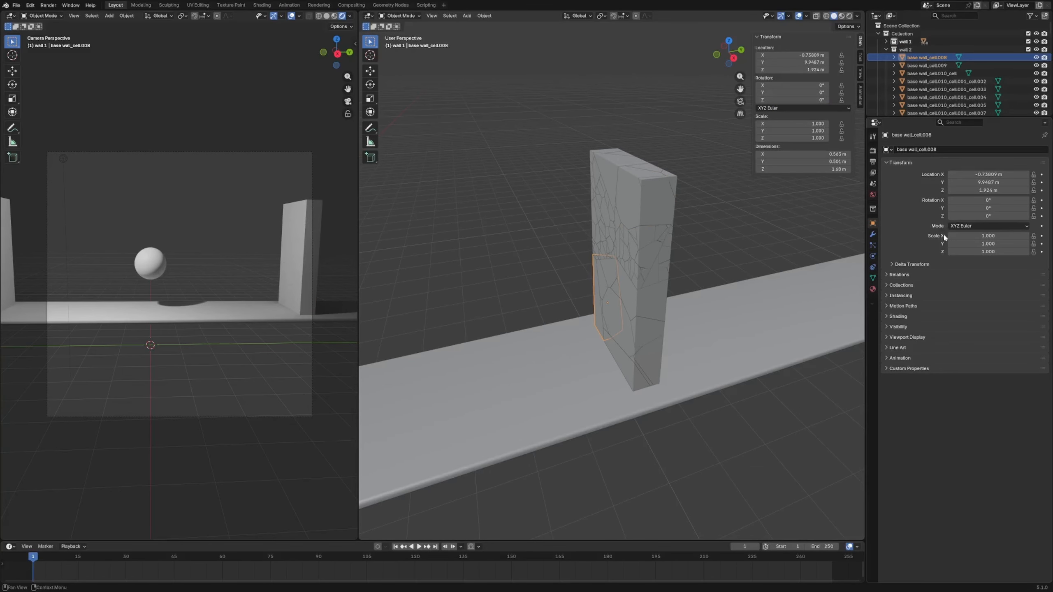
pyautogui.click(873, 255)
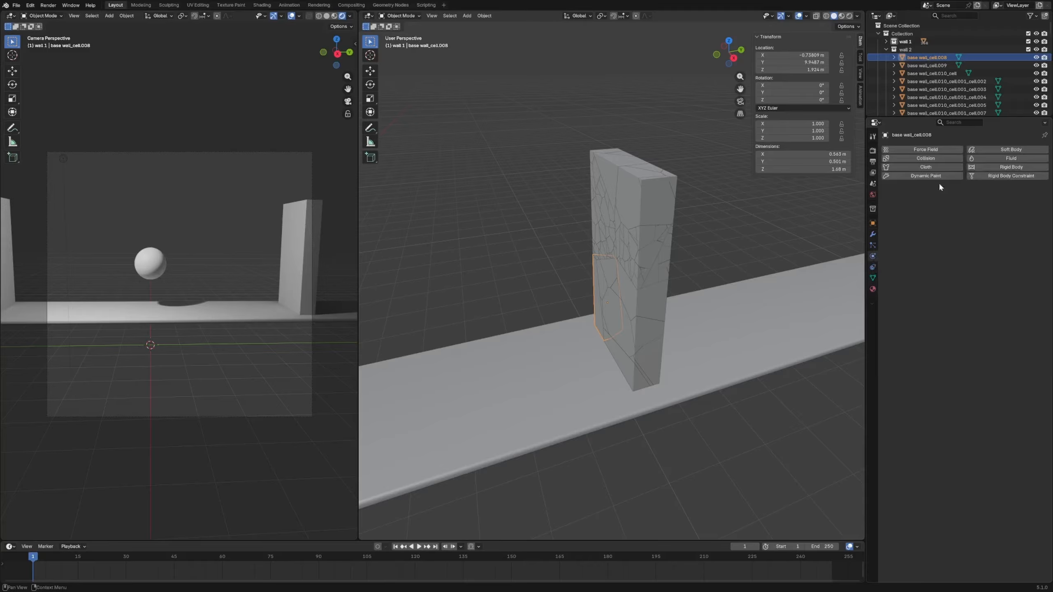
pyautogui.click(1005, 167)
pyautogui.click(898, 352)
pyautogui.click(951, 364)
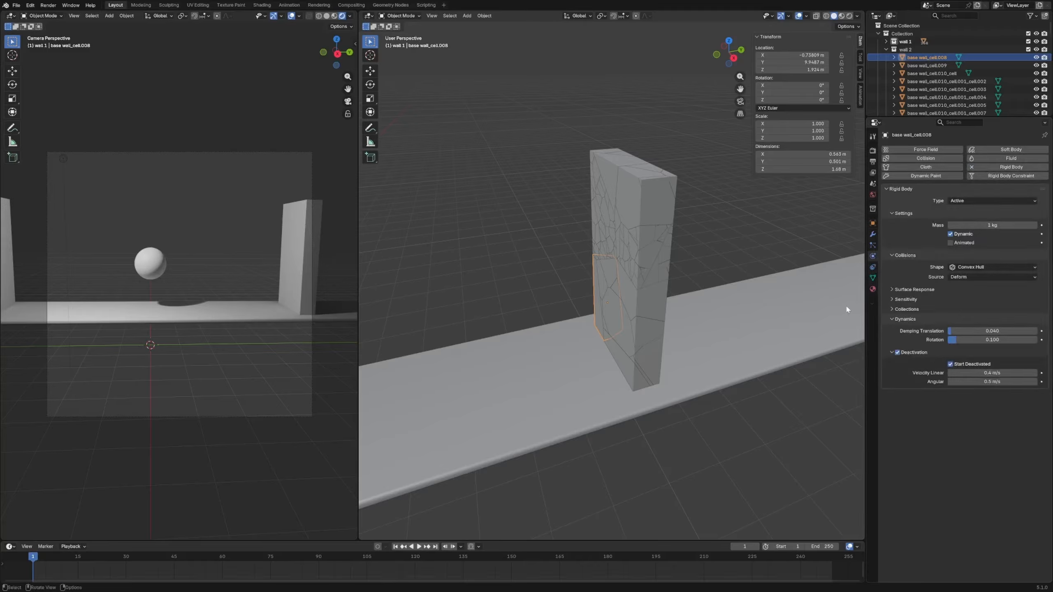
# - Select all wall 2 pieces and link them to the collections of the active rigid body piece
pyautogui.click(908, 49)
pyautogui.rightClick(908, 49)
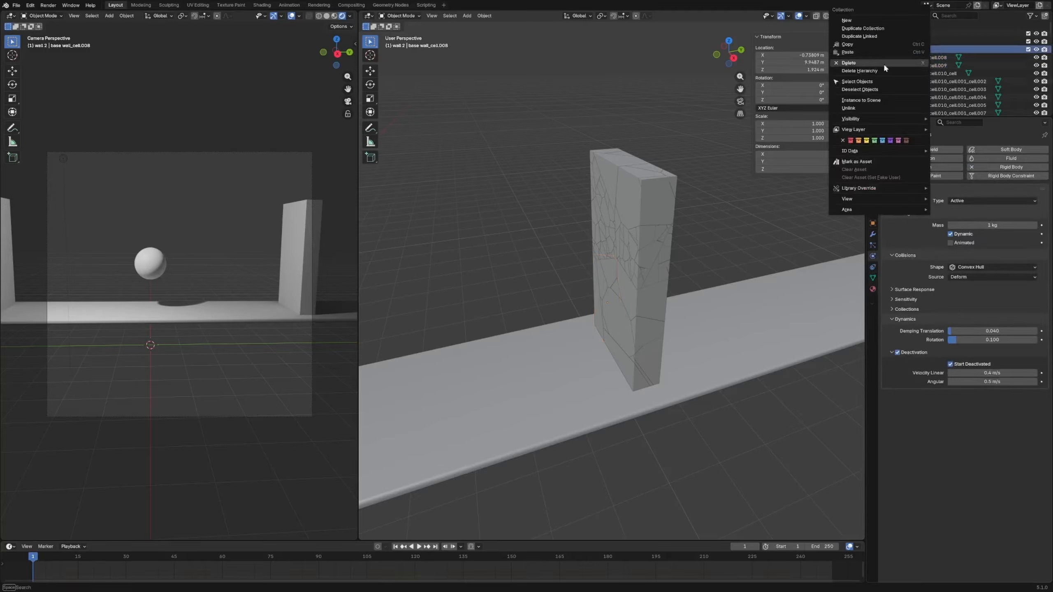
pyautogui.click(857, 81)
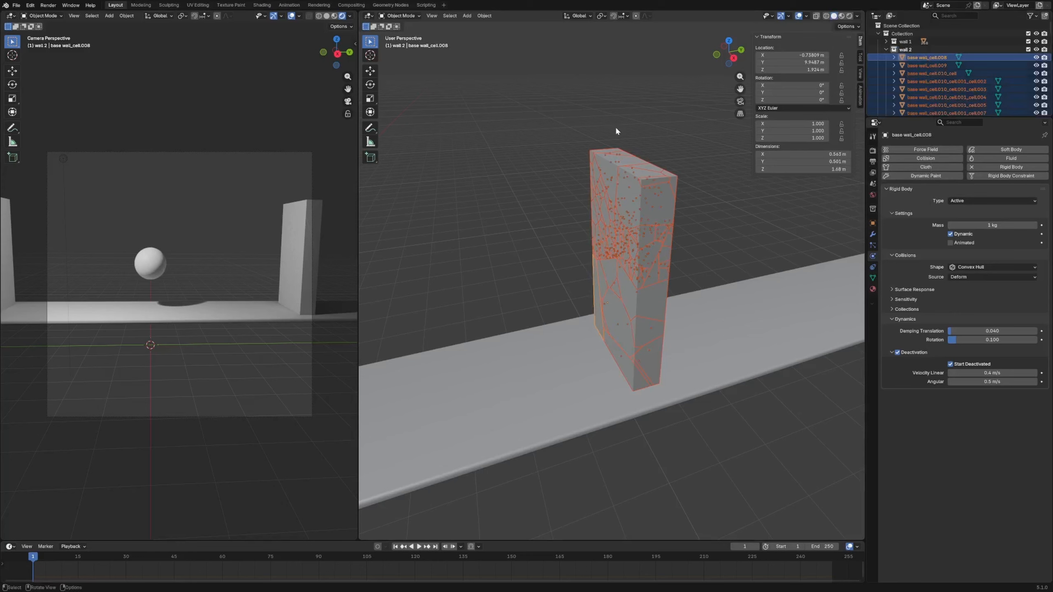
pyautogui.hotkey('ctrl', 'l')
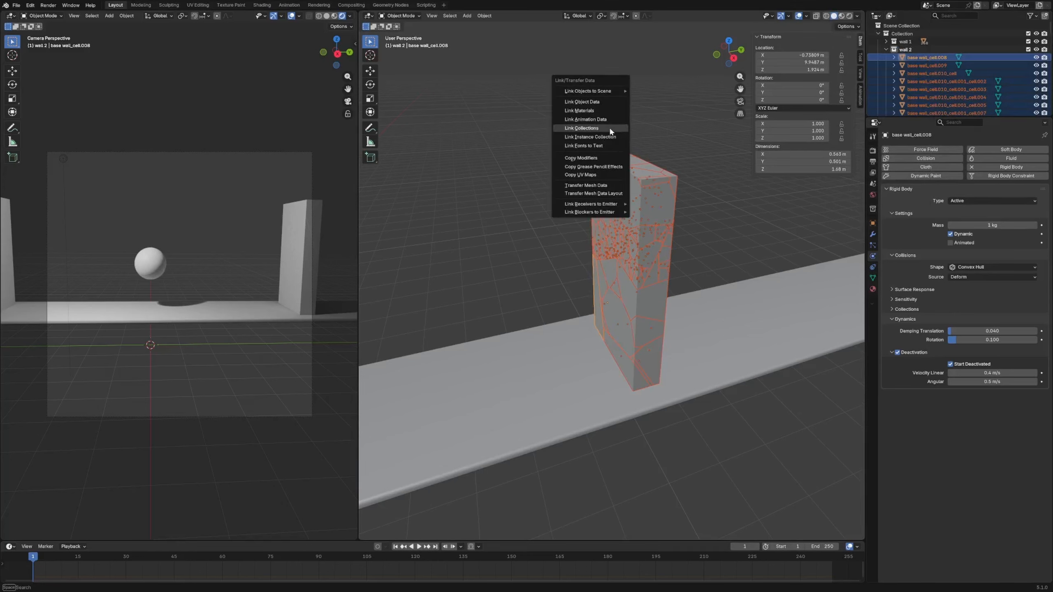
pyautogui.click(611, 129)
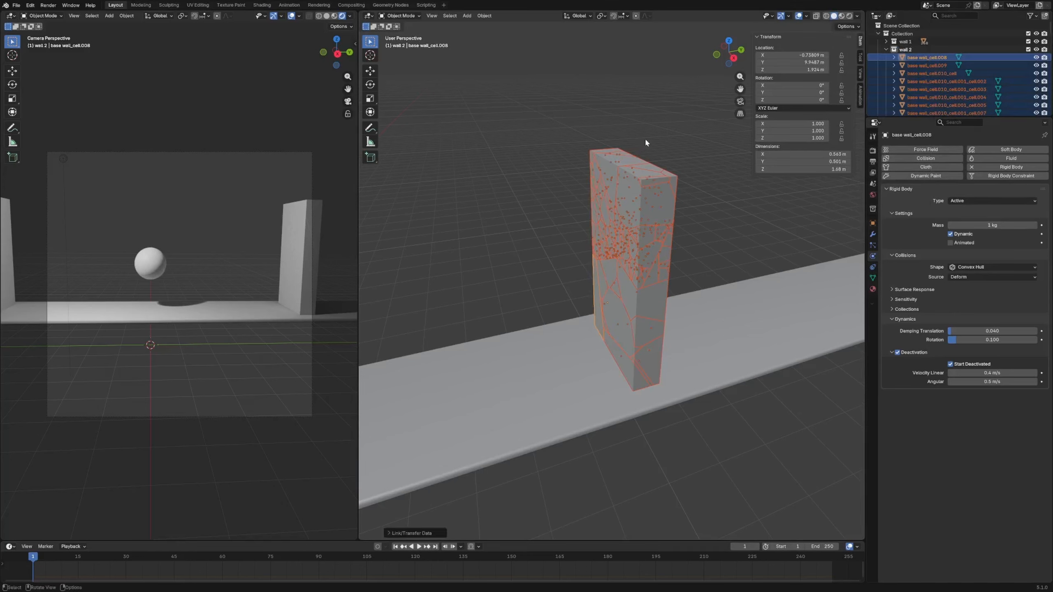
# - Enable Deactivation on the rigid bodies of all wall 2 pieces and check the setting on individual pieces
pyautogui.click(897, 352)
pyautogui.click(901, 352)
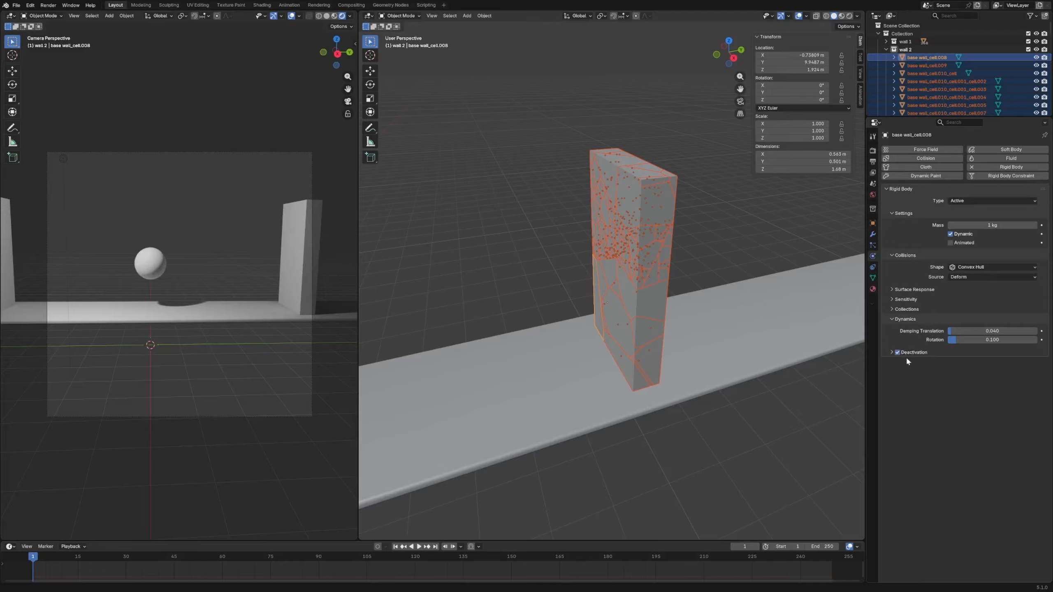
pyautogui.click(908, 353)
pyautogui.click(649, 226)
pyautogui.click(646, 320)
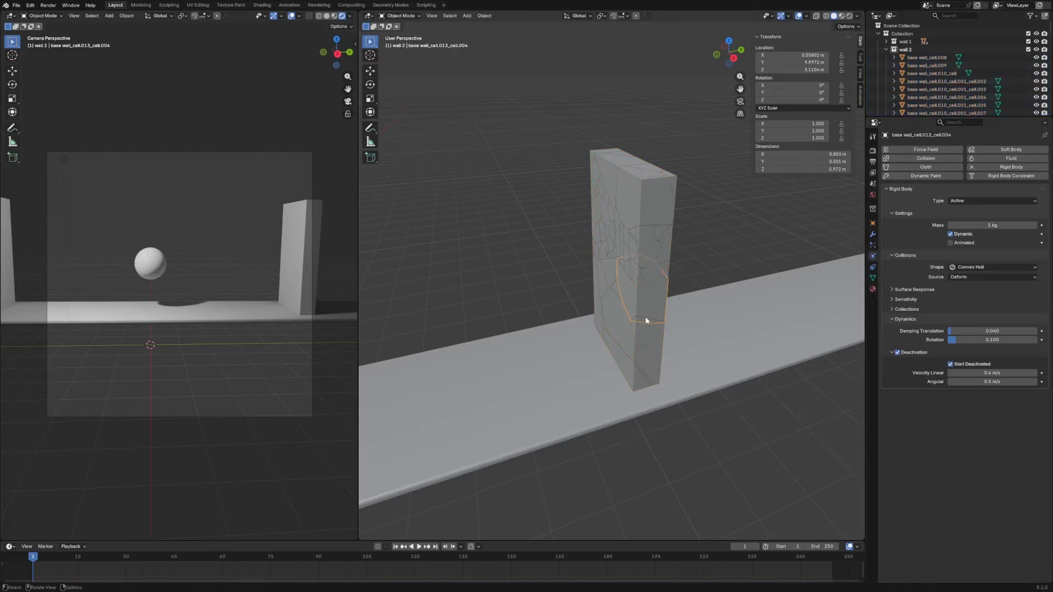
pyautogui.click(626, 270)
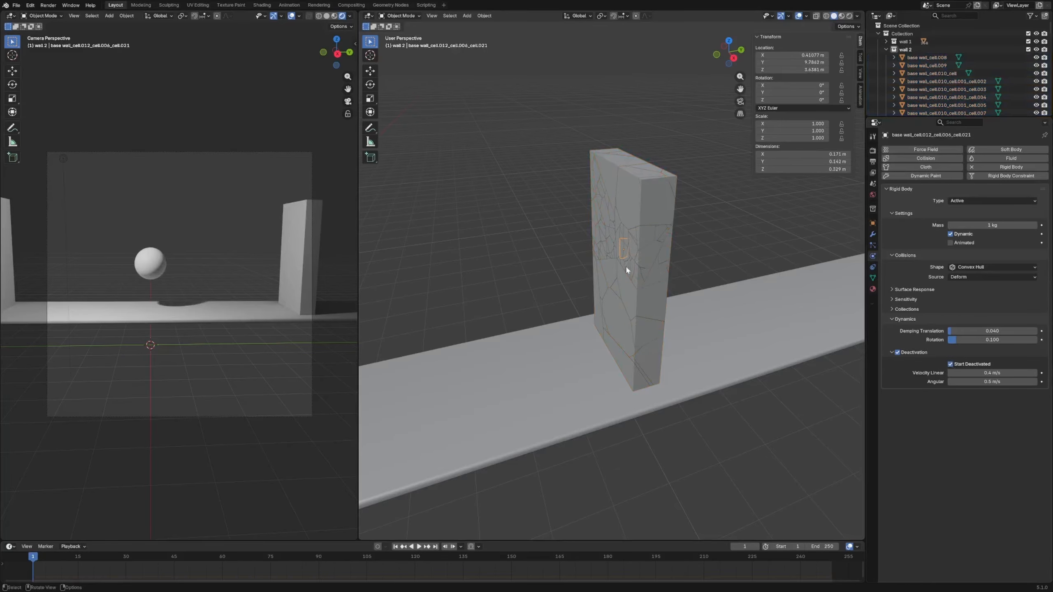
# - Collapse the wall 2 collection and select the camera beside the track
pyautogui.click(986, 266)
pyautogui.scroll(-10, 715, 189)
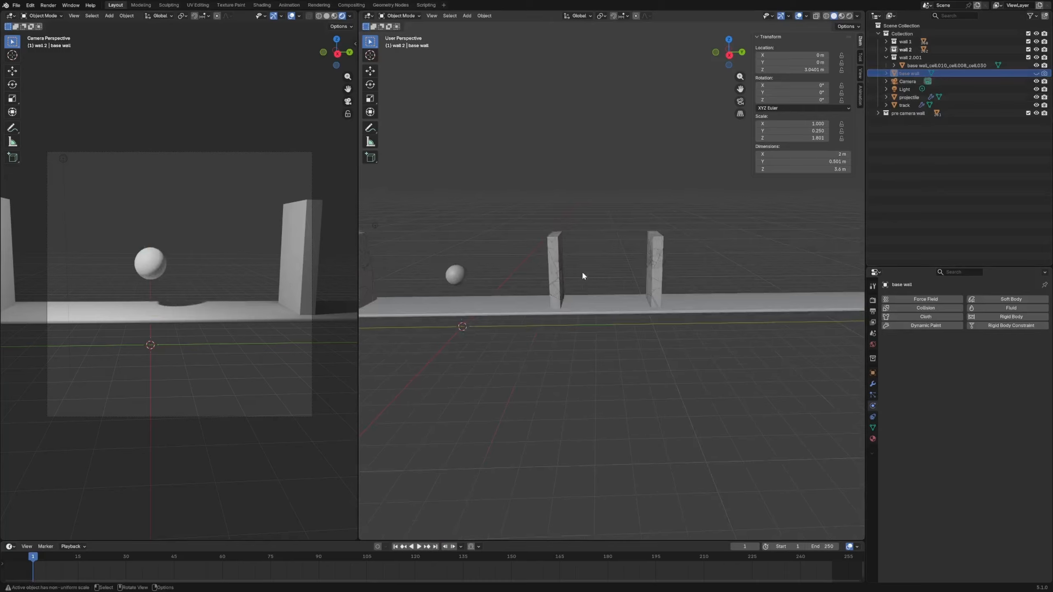
pyautogui.scroll(2, 550, 286)
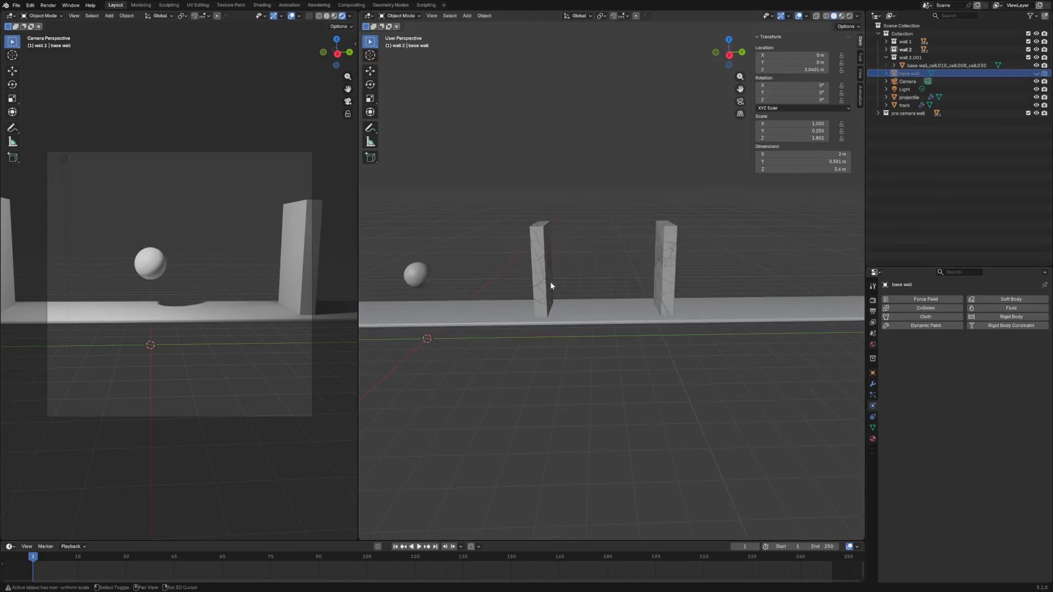
pyautogui.keyDown('shift'); pyautogui.moveTo(550, 287); pyautogui.dragTo(668, 294, button='middle'); pyautogui.keyUp('shift')
pyautogui.scroll(3, 634, 299)
pyautogui.scroll(-6, 624, 293)
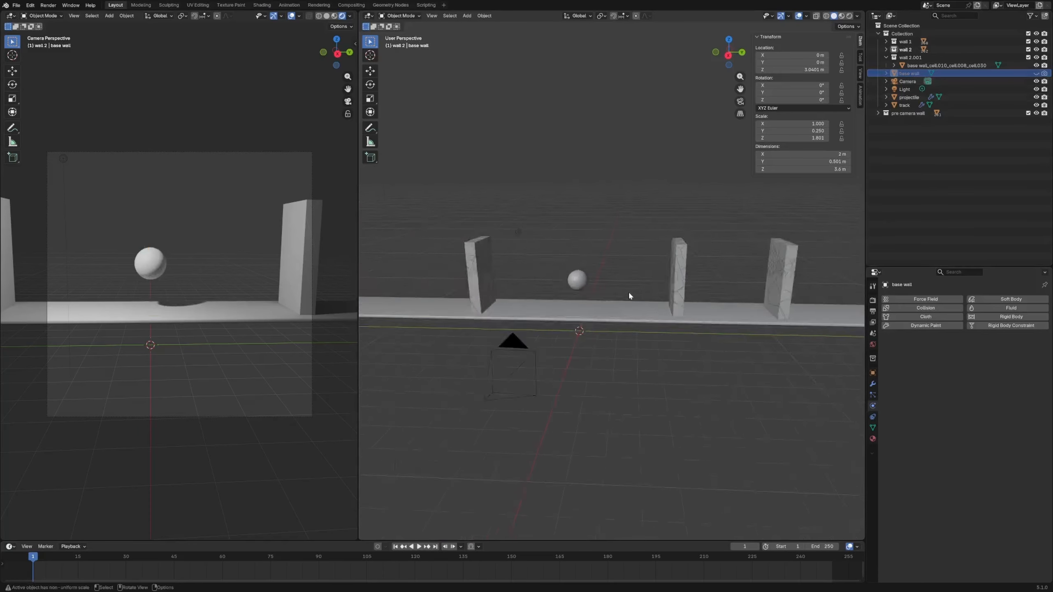
pyautogui.click(557, 328)
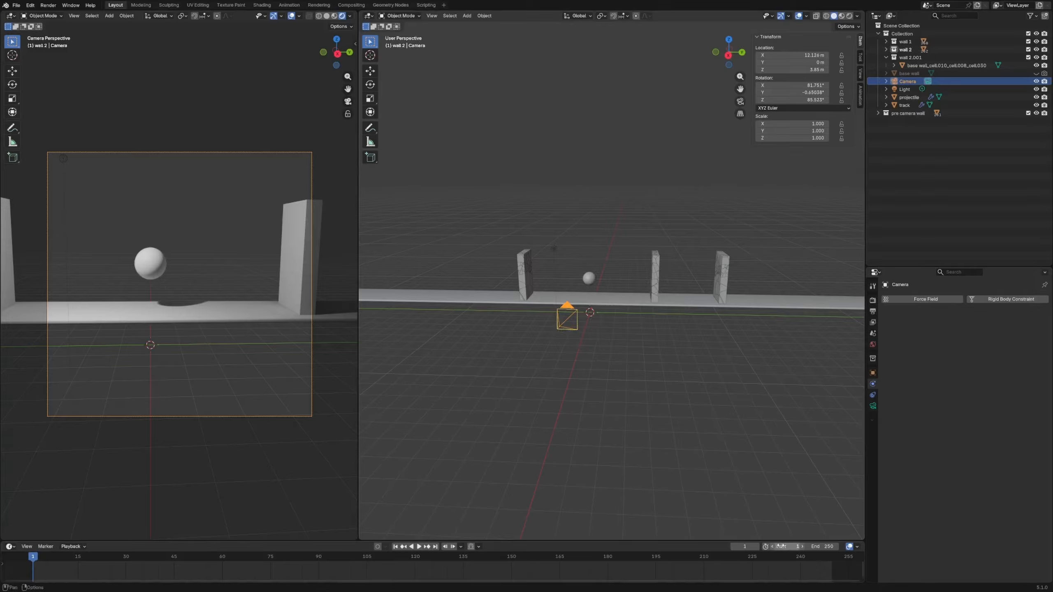
# - Set both the current frame and the animation's start frame to 0
pyautogui.doubleClick(749, 547)
pyautogui.write('0')
pyautogui.press('Return')
pyautogui.doubleClick(776, 546)
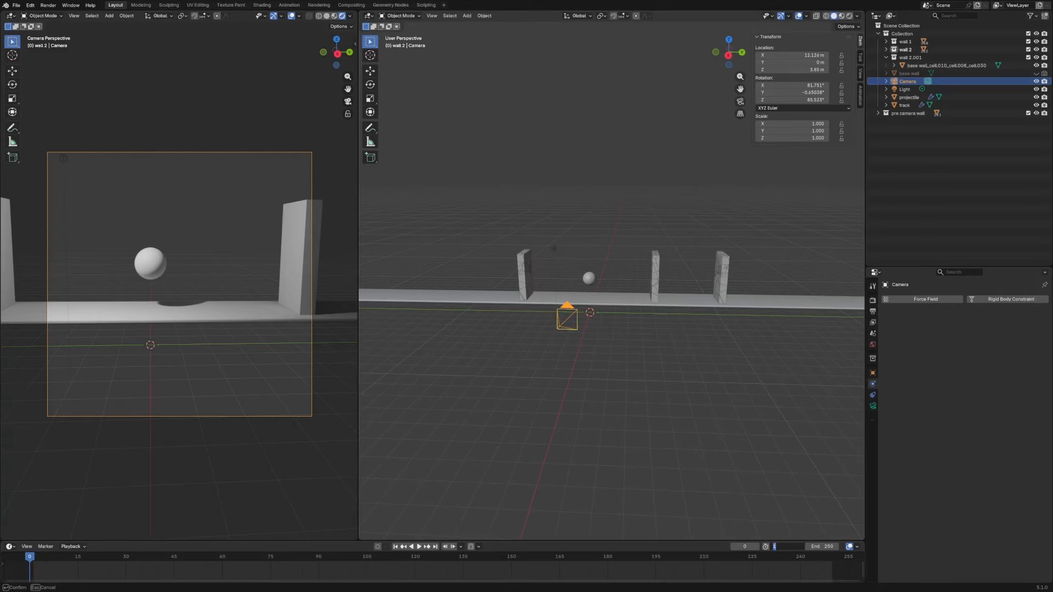
pyautogui.write('0')
pyautogui.press('Return')
pyautogui.click(648, 227)
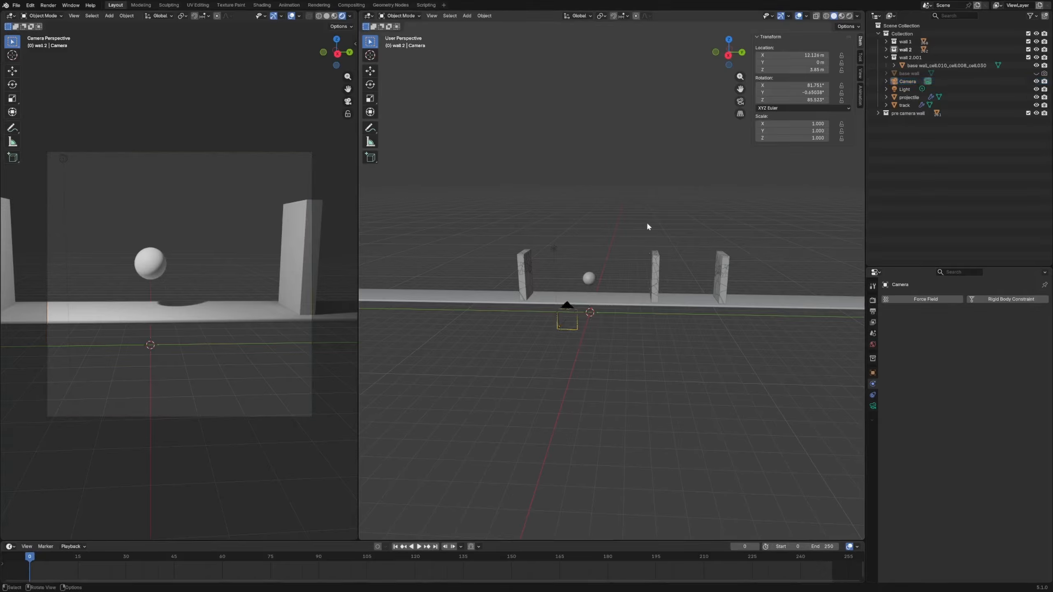
# - Keyframe the camera's location at frame 0, and again at frame 180 with its Y location set to 15 m
pyautogui.click(562, 326)
pyautogui.press('i')
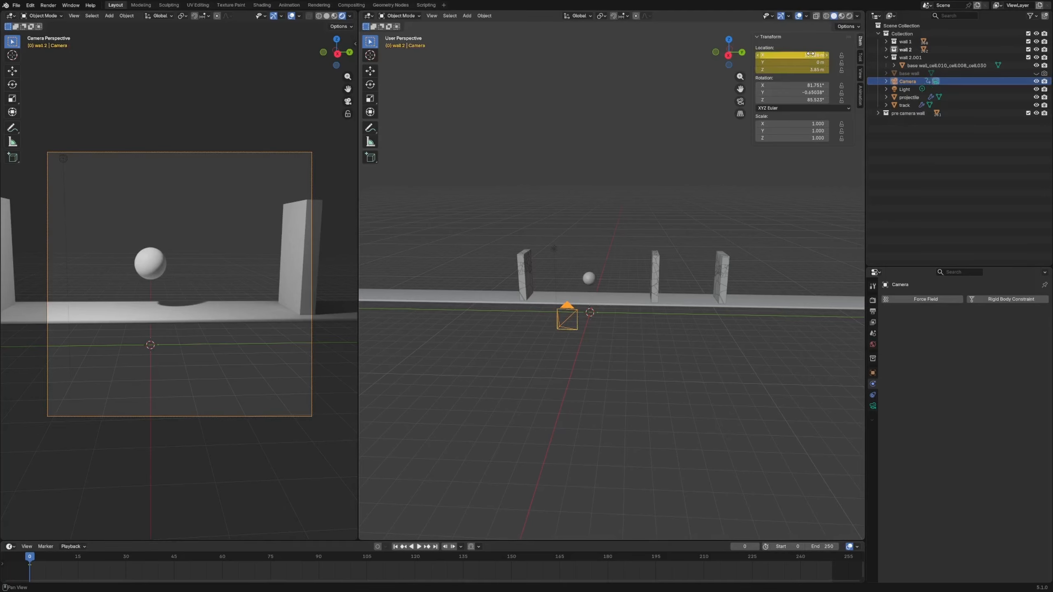
pyautogui.moveTo(367, 574); pyautogui.dragTo(614, 575)
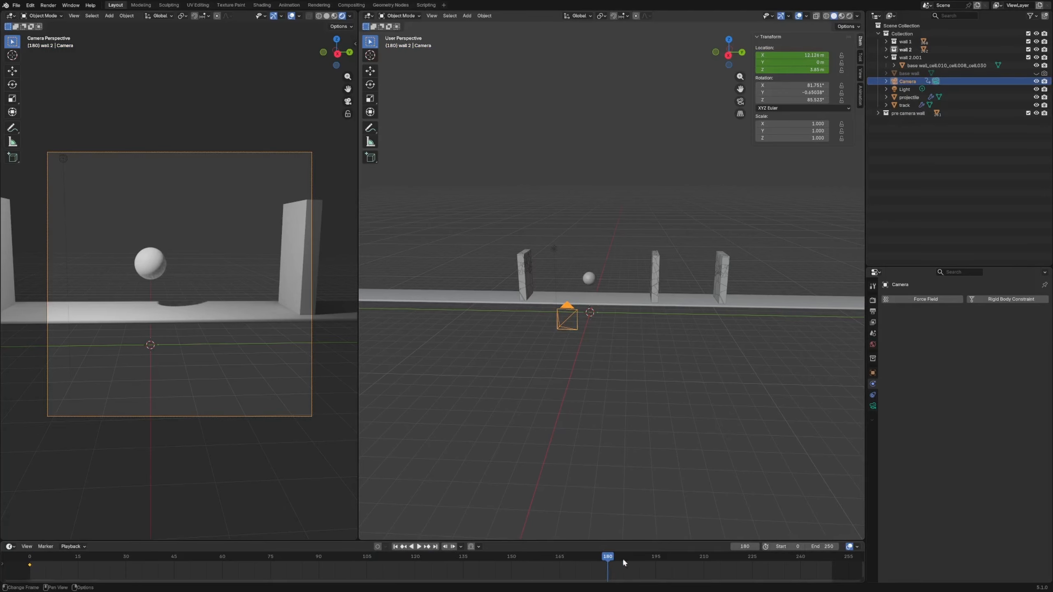
pyautogui.moveTo(798, 62); pyautogui.dragTo(807, 61)
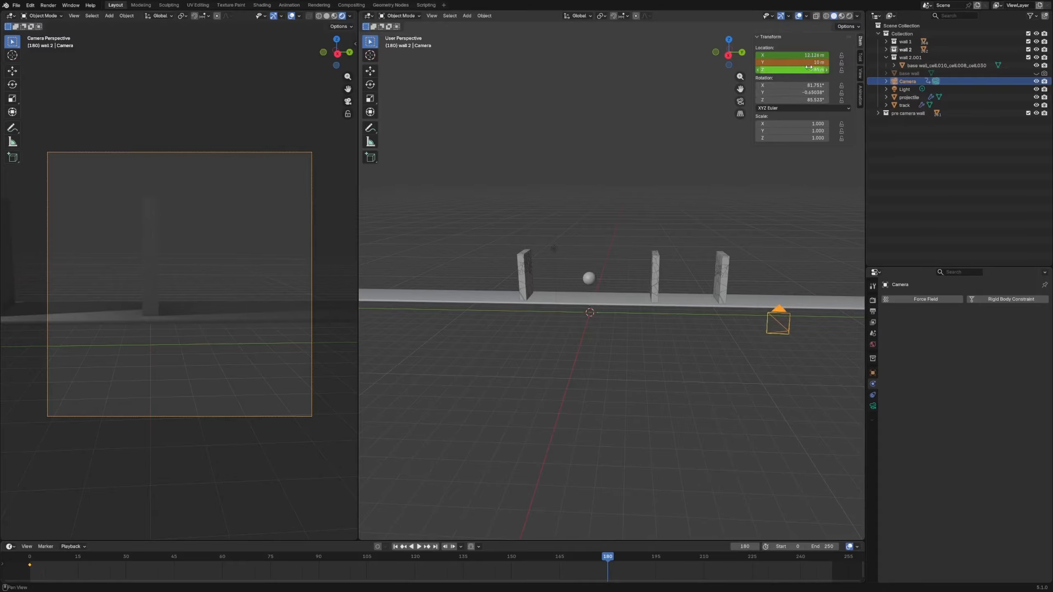
pyautogui.click(807, 61)
pyautogui.press('Return')
pyautogui.press('i')
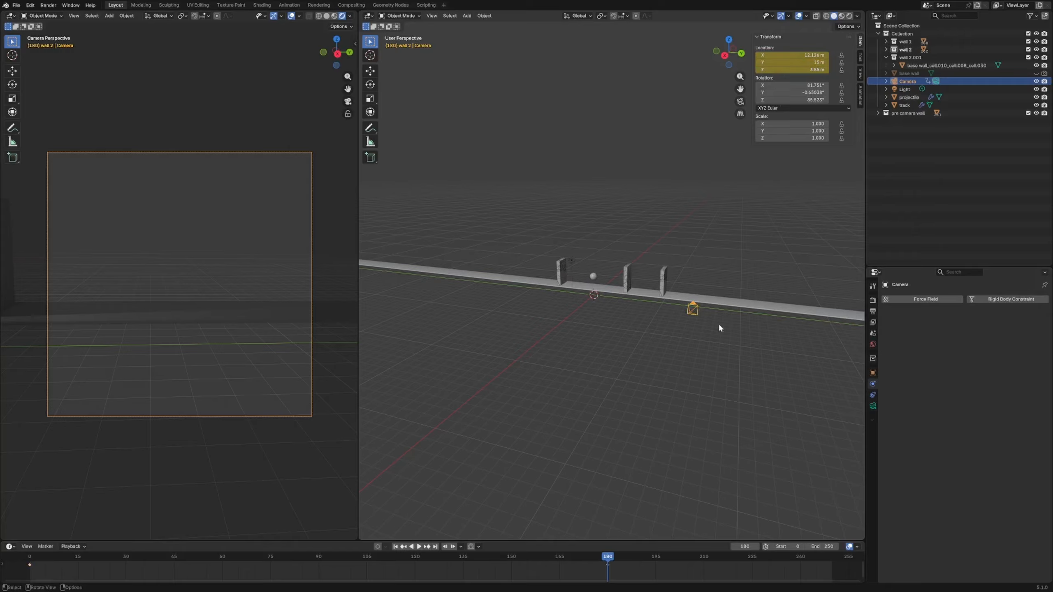
pyautogui.moveTo(719, 327); pyautogui.dragTo(761, 331, button='middle')
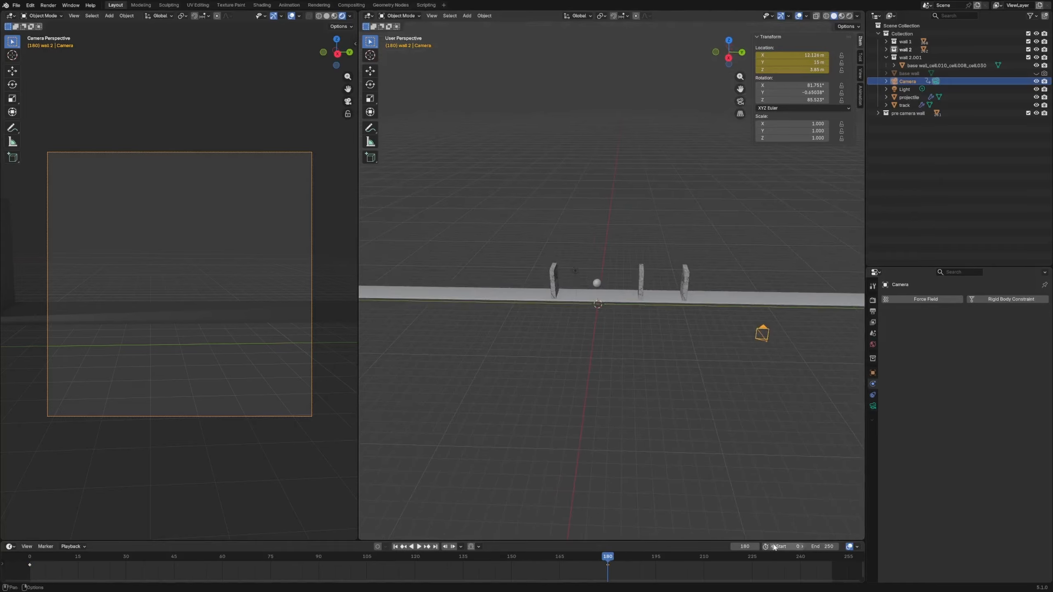
# - Set the animation's end frame to 180 and the camera's keyframe interpolation to linear
pyautogui.click(820, 547)
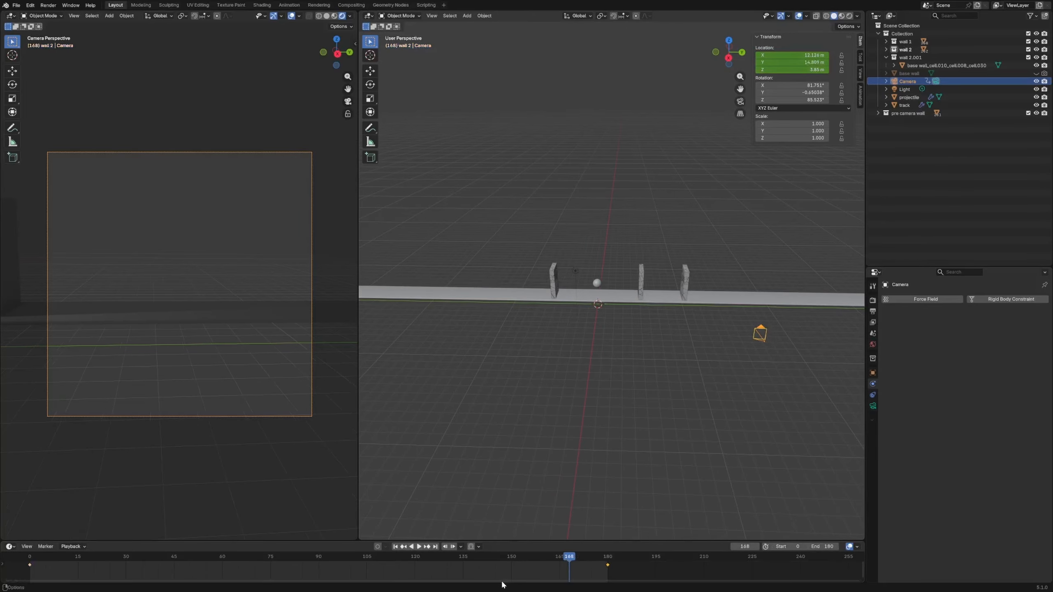
pyautogui.press('t')
pyautogui.click(362, 540)
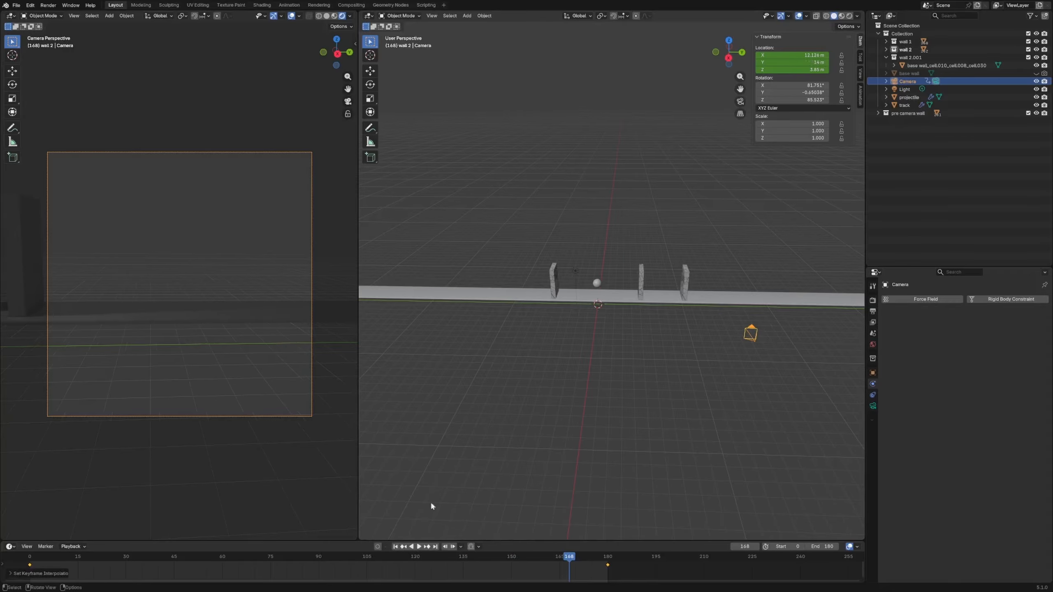
# - Play the camera animation to check its movement and return to frame 0
pyautogui.click(721, 364)
pyautogui.press('space')
pyautogui.click(25, 569)
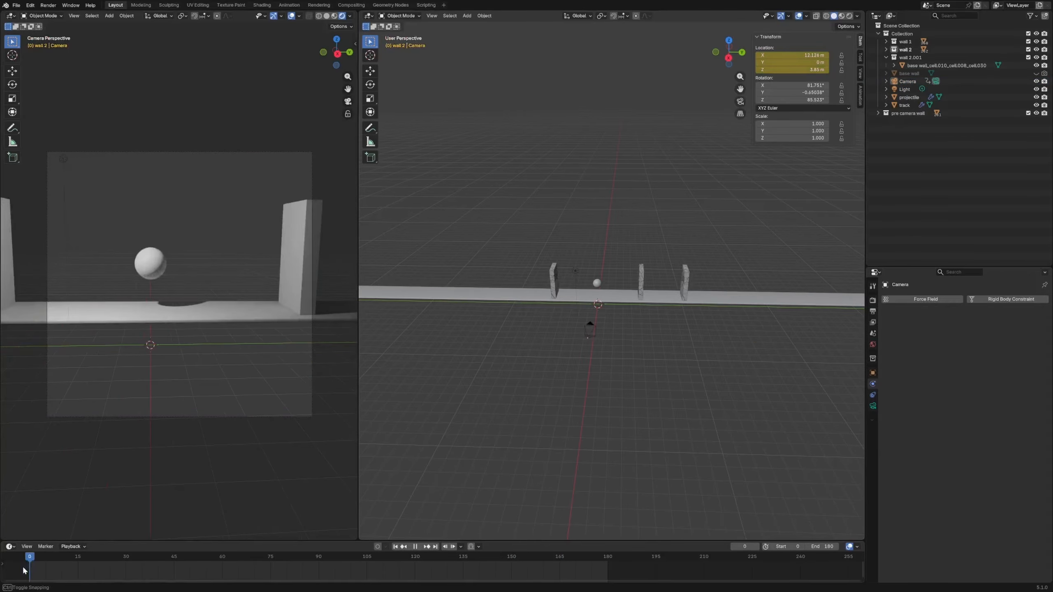
# - Select all wall 2 pieces and turn on Start Deactivated for all their rigid bodies at once
pyautogui.scroll(3, 556, 390)
pyautogui.scroll(4, 556, 392)
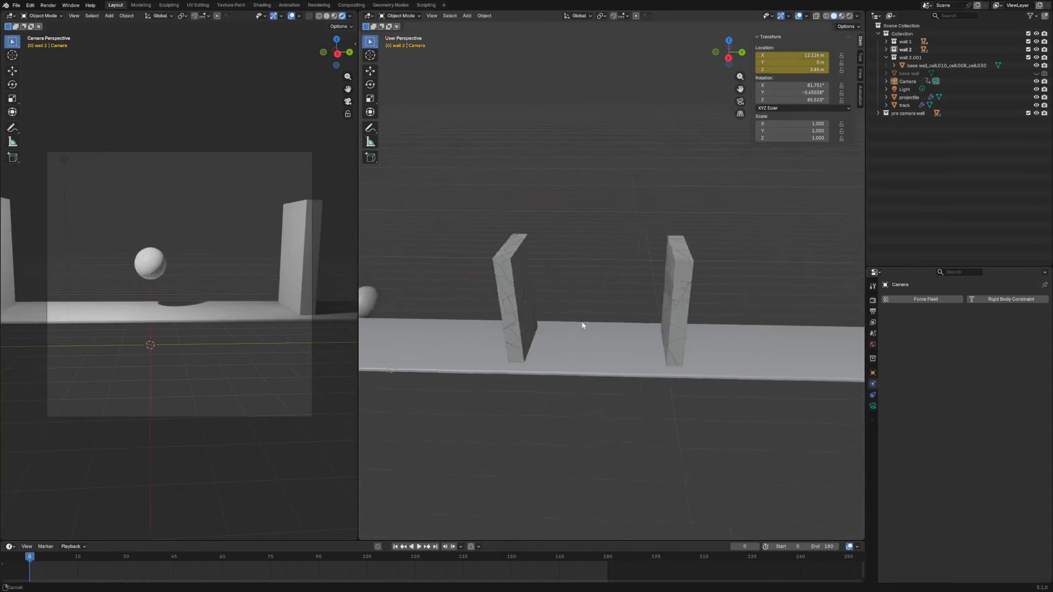
pyautogui.click(651, 253)
pyautogui.click(886, 49)
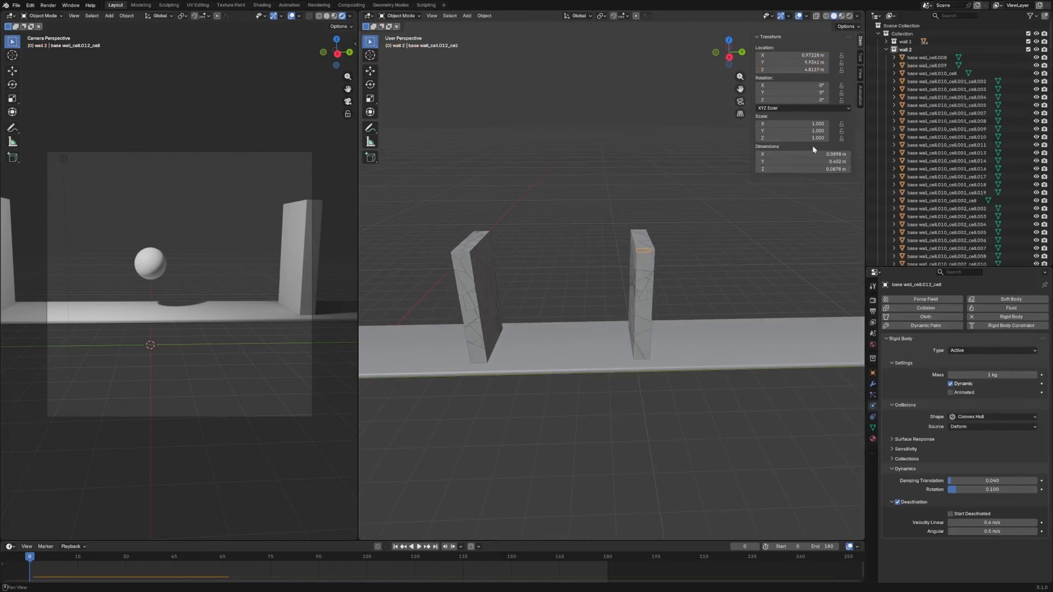
pyautogui.moveTo(730, 232); pyautogui.dragTo(761, 226, button='middle')
pyautogui.rightClick(901, 49)
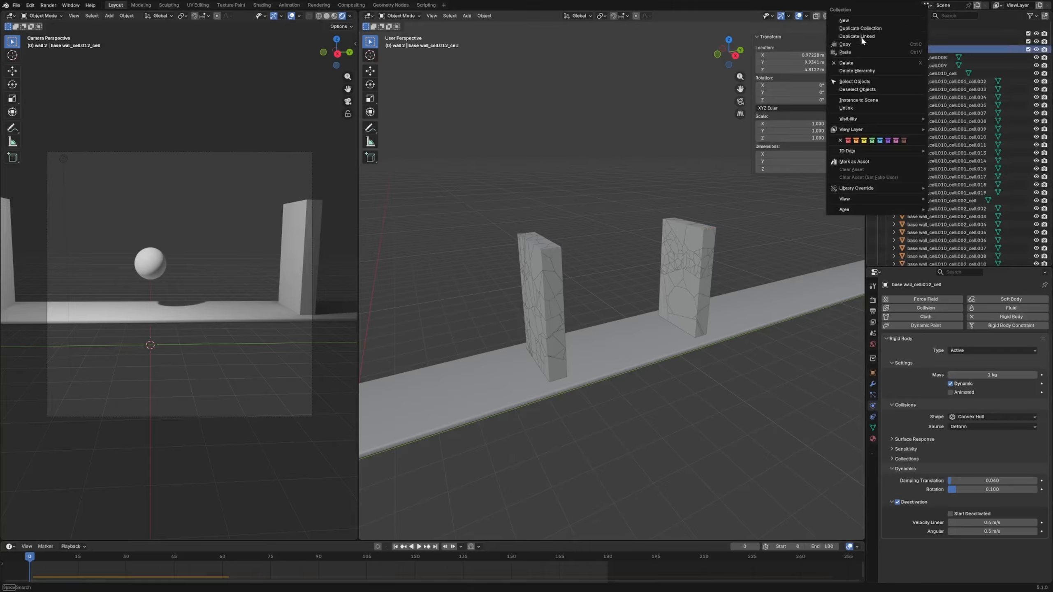
pyautogui.click(854, 82)
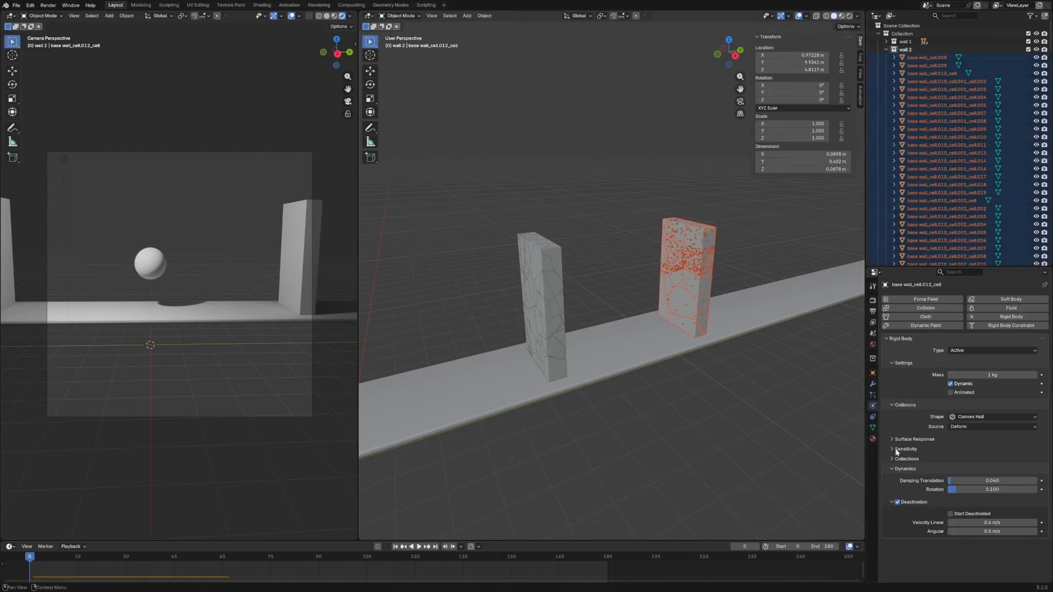
pyautogui.keyDown('alt'); pyautogui.click(949, 514); pyautogui.keyUp('alt')
pyautogui.click(721, 441)
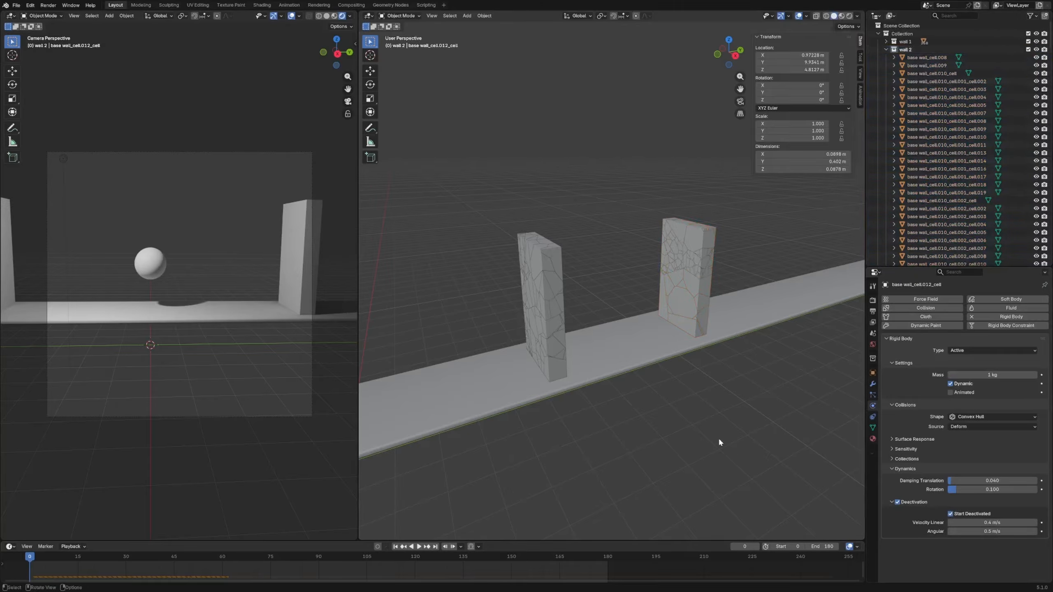
# - Play and scrub the simulation to check how the walls behave, returning to frame 0
pyautogui.press('space')
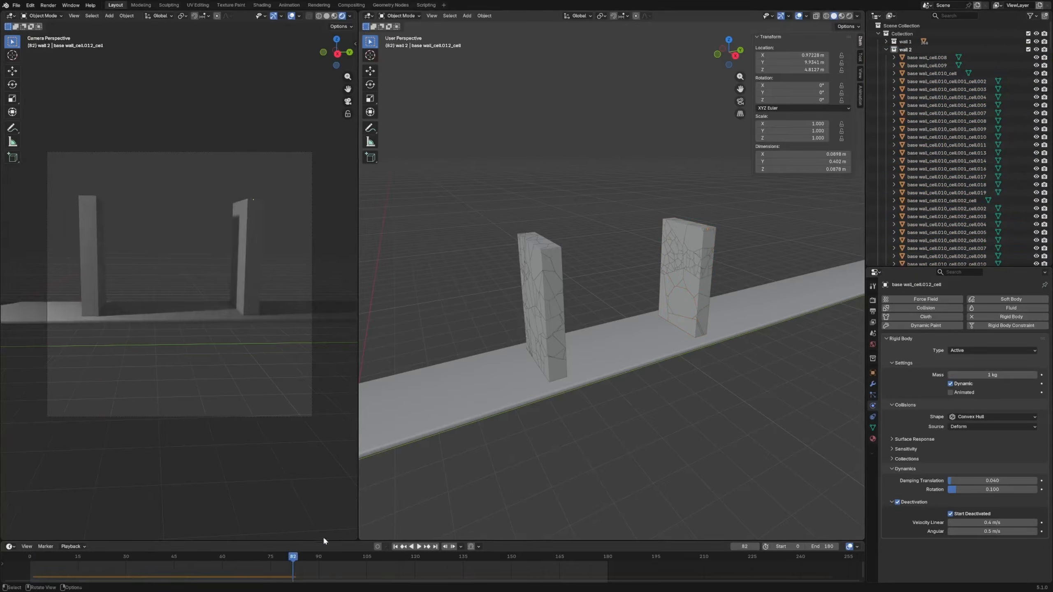
pyautogui.moveTo(292, 557); pyautogui.dragTo(266, 560)
pyautogui.scroll(-2, 572, 319)
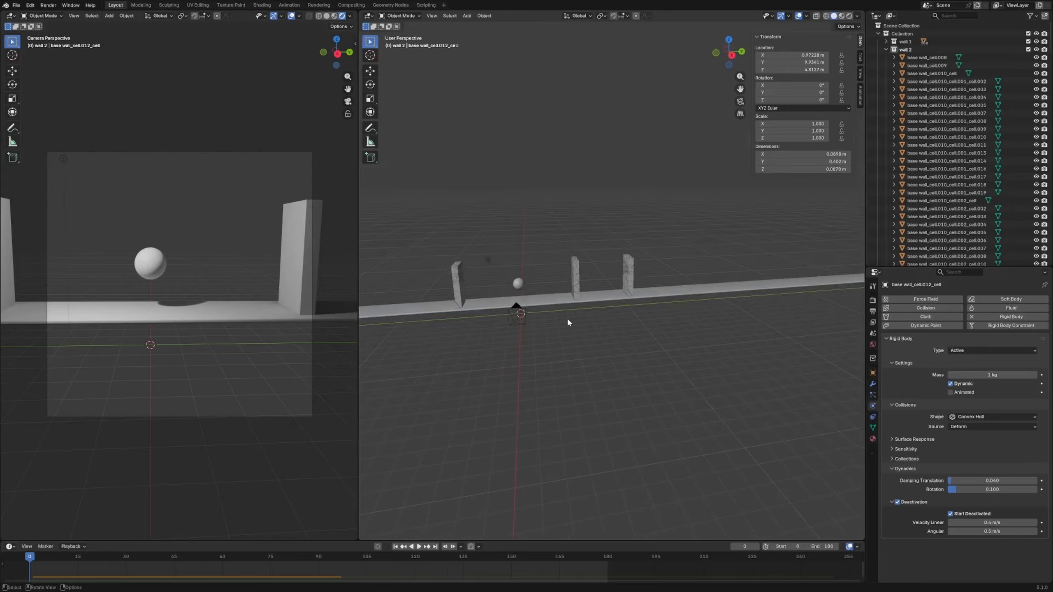
# - Hide the track and create a linked duplicate of all wall 1 pieces, moved 15 m along Y
pyautogui.scroll(6, 567, 318)
pyautogui.scroll(-3, 557, 345)
pyautogui.moveTo(557, 345); pyautogui.dragTo(503, 214, button='middle')
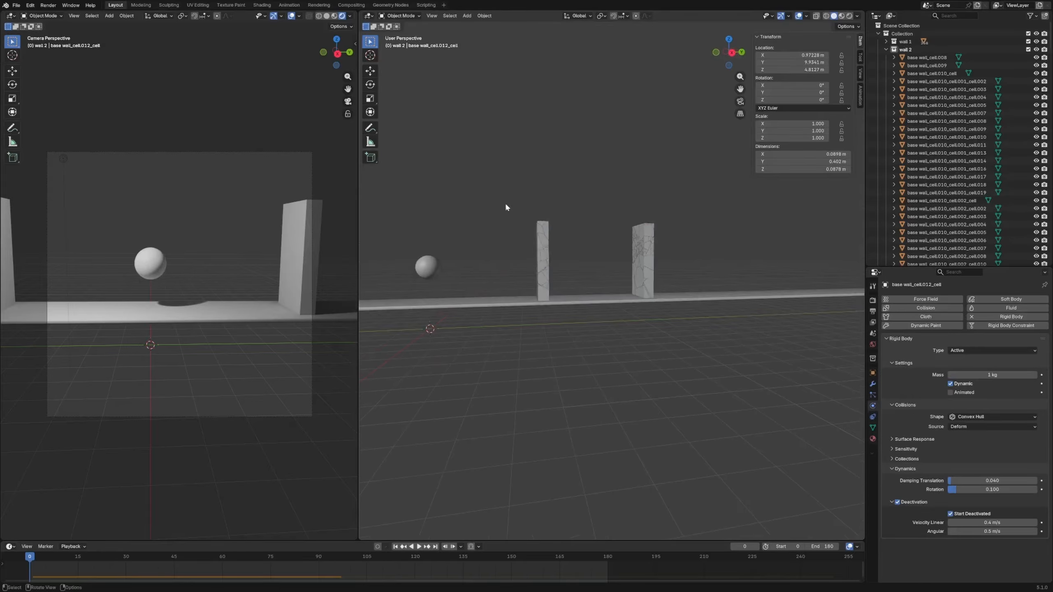
pyautogui.click(562, 293)
pyautogui.press('h')
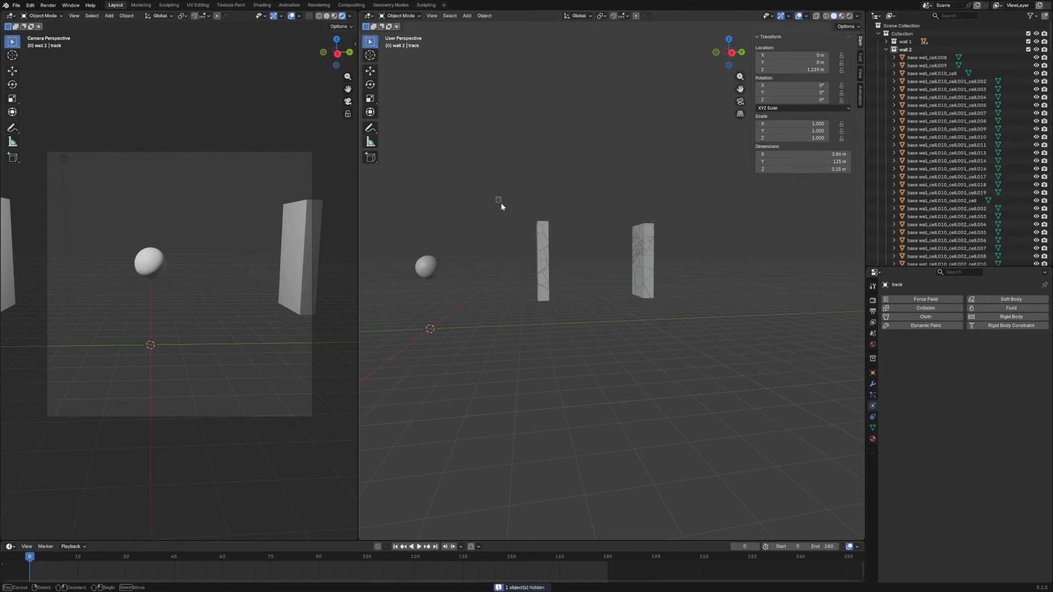
pyautogui.moveTo(499, 202); pyautogui.dragTo(567, 343)
pyautogui.press('g')
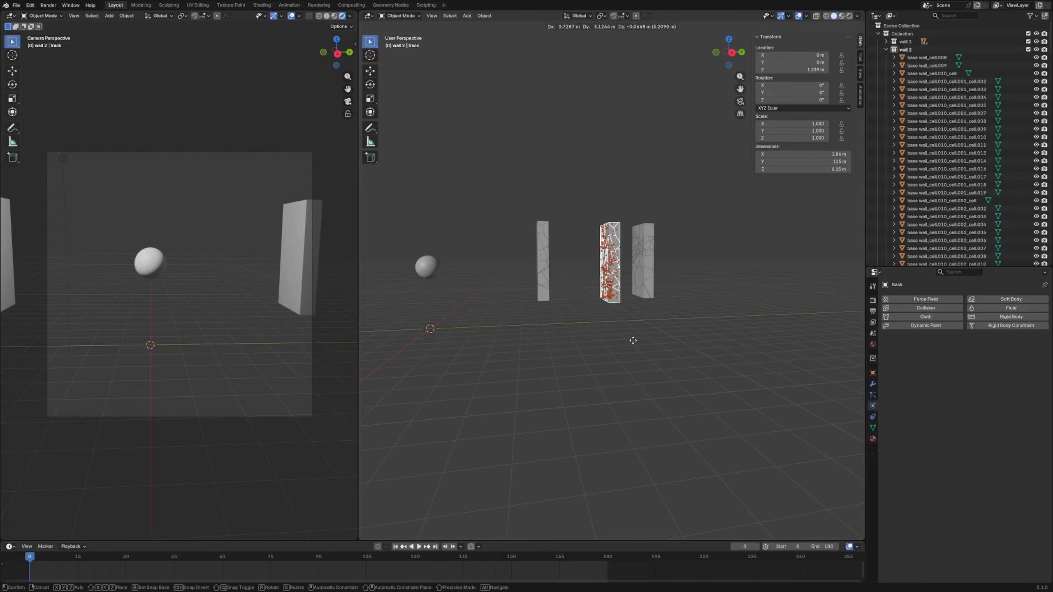
pyautogui.write('y15')
pyautogui.press('Return')
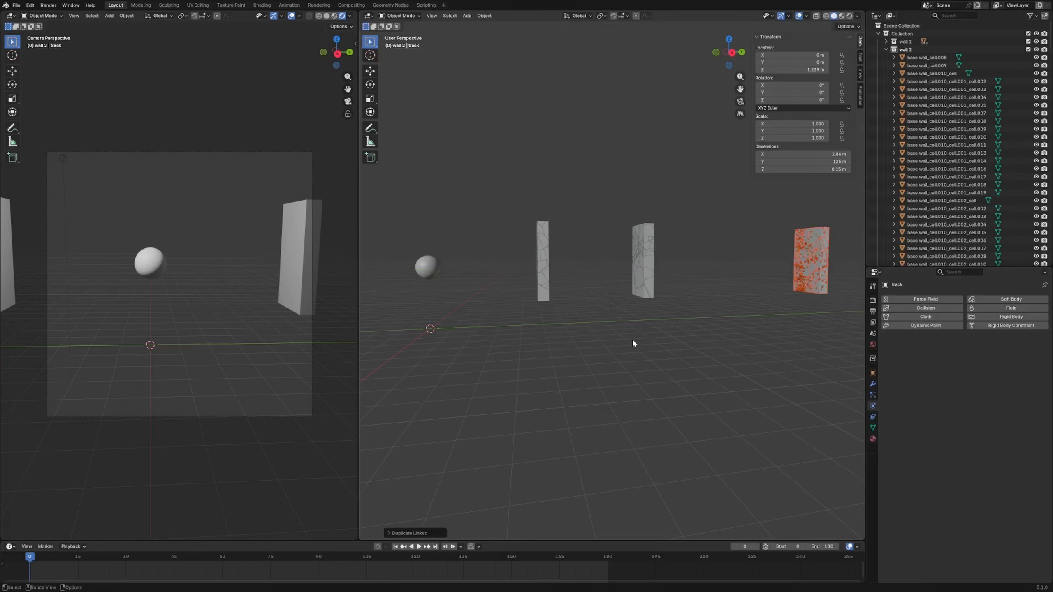
# - Reveal all hidden objects and hide the base wall and the track again
pyautogui.hotkey('alt', 'h')
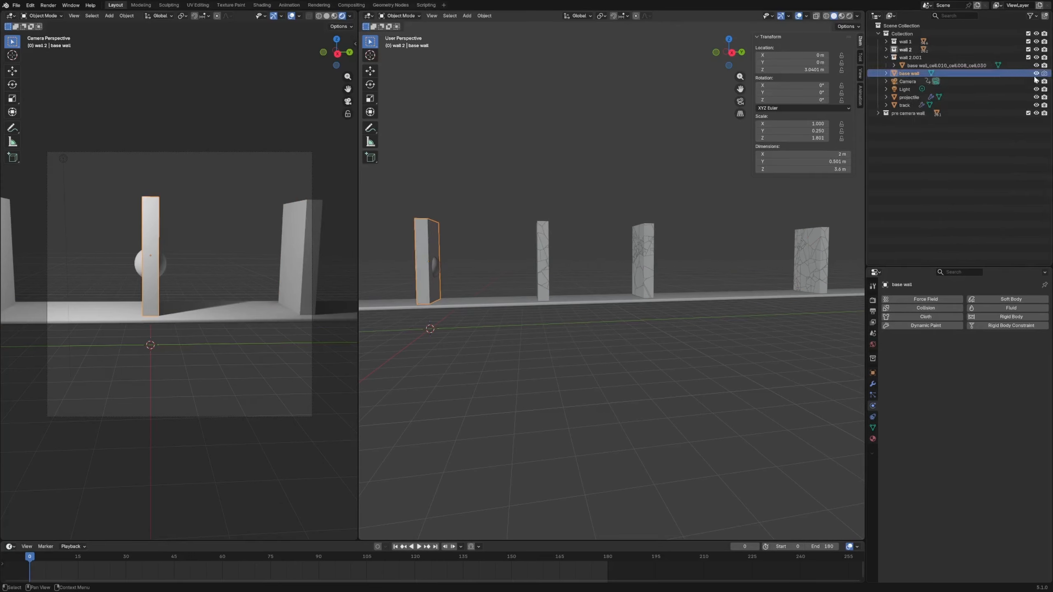
pyautogui.press('h')
pyautogui.click(780, 295)
pyautogui.press('h')
# - Move all pieces of the farthest duplicated wall into a new collection named "loop start 2"
pyautogui.moveTo(778, 217); pyautogui.dragTo(833, 301)
pyautogui.press('m')
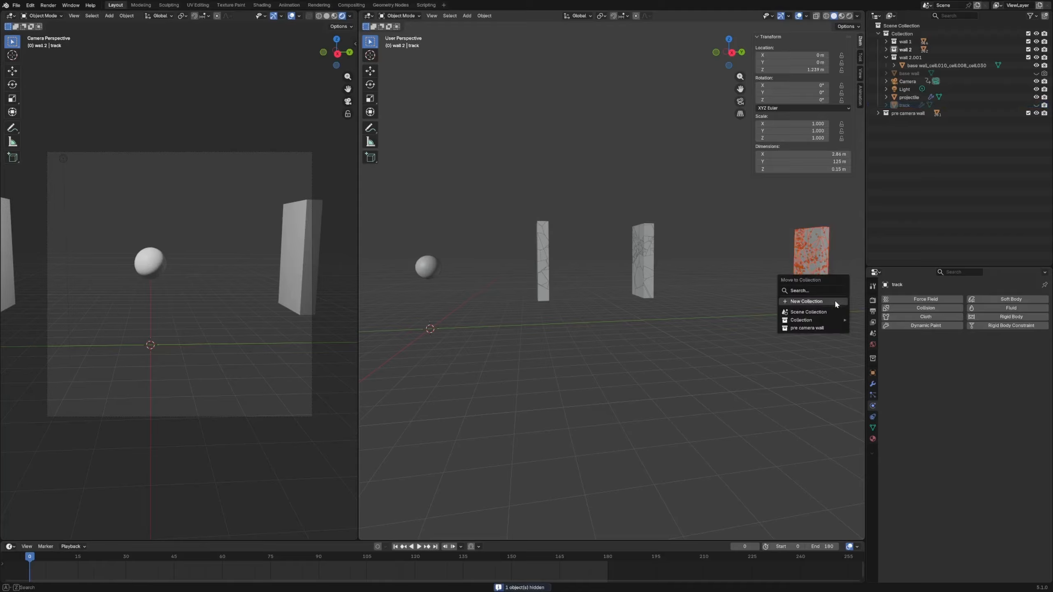
pyautogui.click(806, 302)
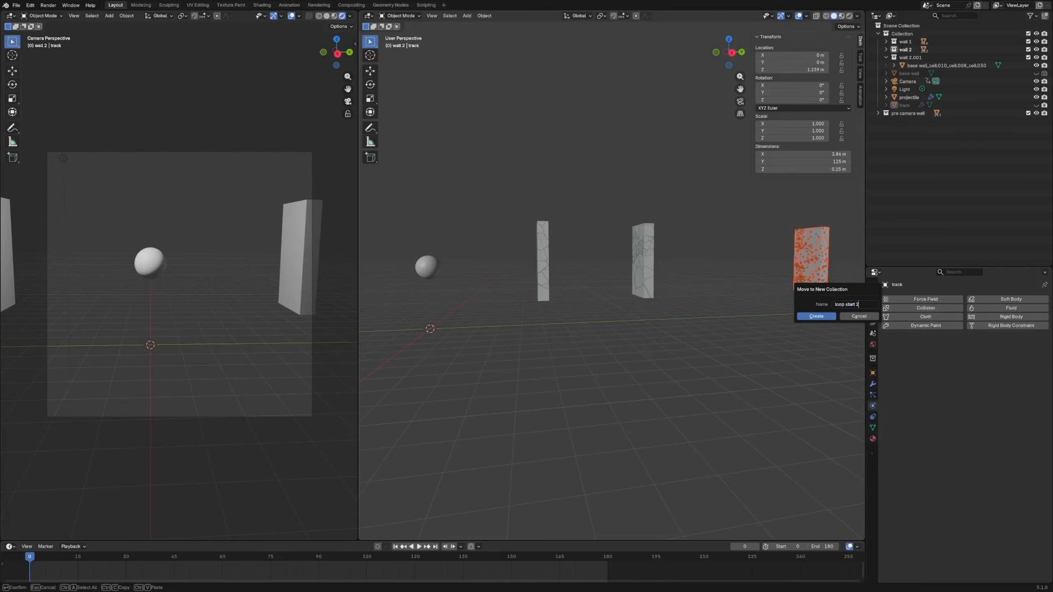
pyautogui.press('Return')
pyautogui.click(816, 316)
# - Reveal all hidden objects and check the "loop start 2" wall by toggling its collection and selecting one of its pieces
pyautogui.click(879, 121)
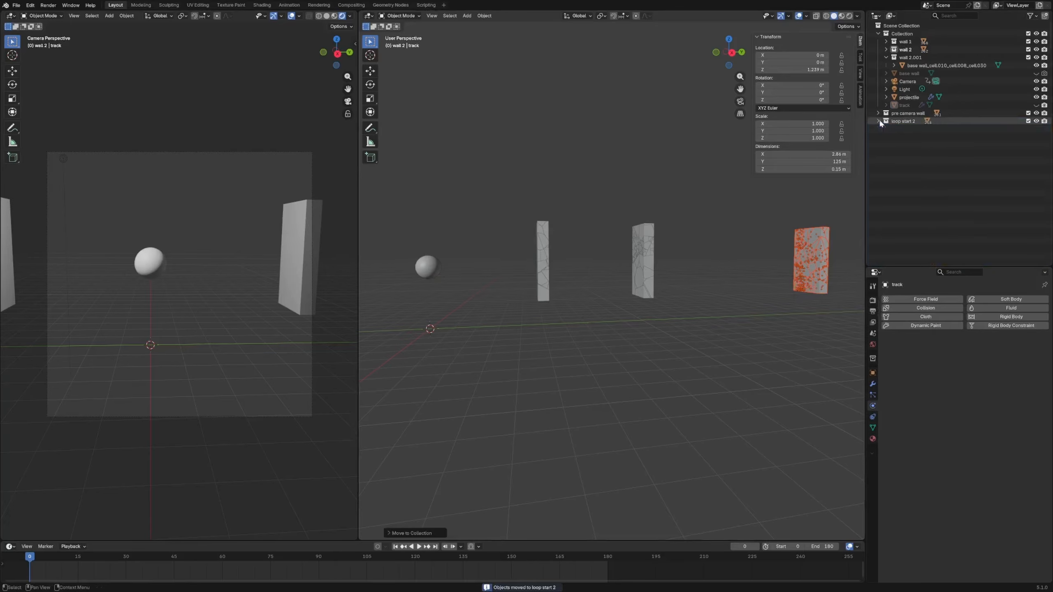
pyautogui.click(1028, 121)
pyautogui.hotkey('alt', 'h')
pyautogui.click(1029, 121)
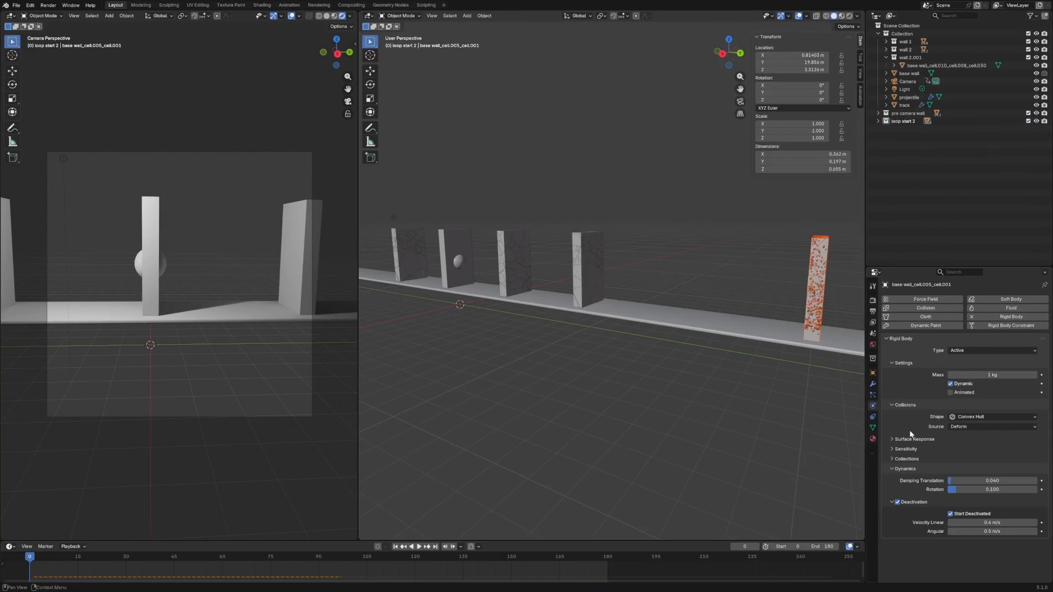
pyautogui.click(823, 269)
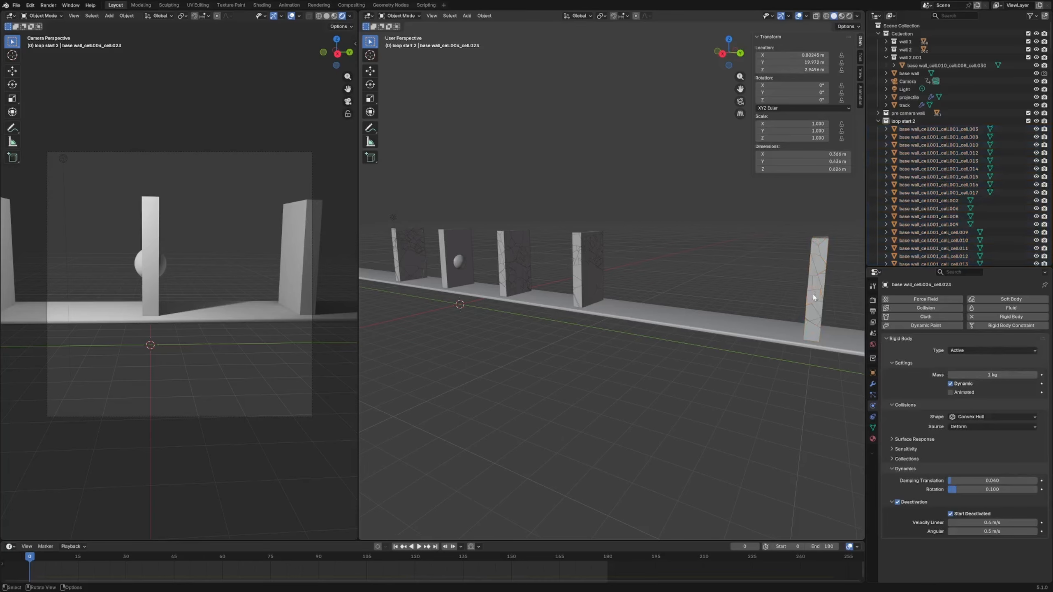
pyautogui.moveTo(791, 260); pyautogui.dragTo(807, 253, button='middle')
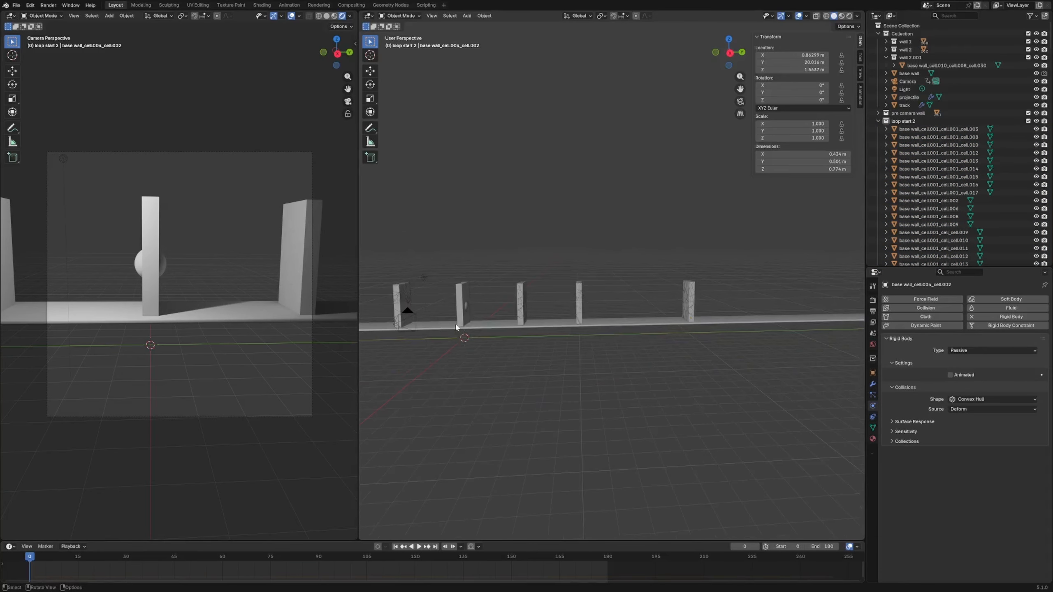
# - Hide the base wall and keyframe the projectile's location at frame 0
pyautogui.click(460, 301)
pyautogui.press('h')
pyautogui.click(461, 303)
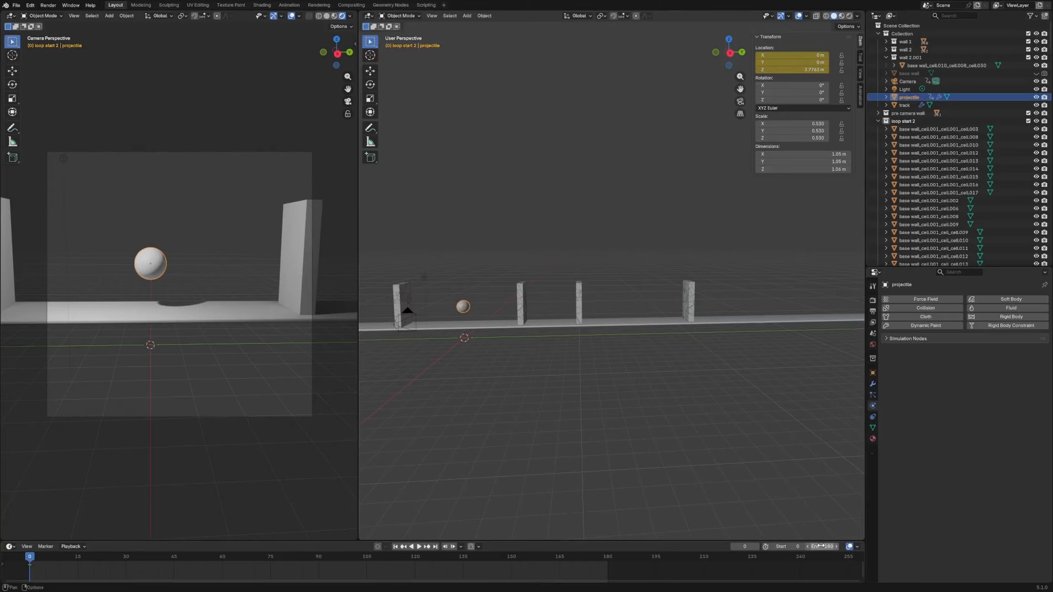
# - At frame 180, set the projectile's Y location to 15 m and keyframe it
pyautogui.click(783, 62)
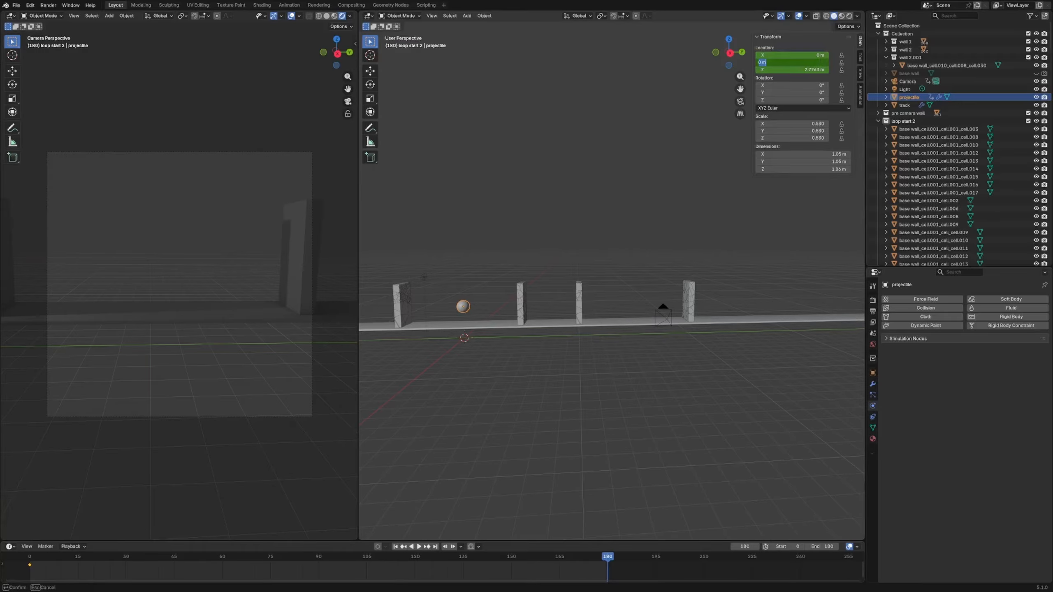
pyautogui.write('15')
pyautogui.press('Return')
pyautogui.press('i')
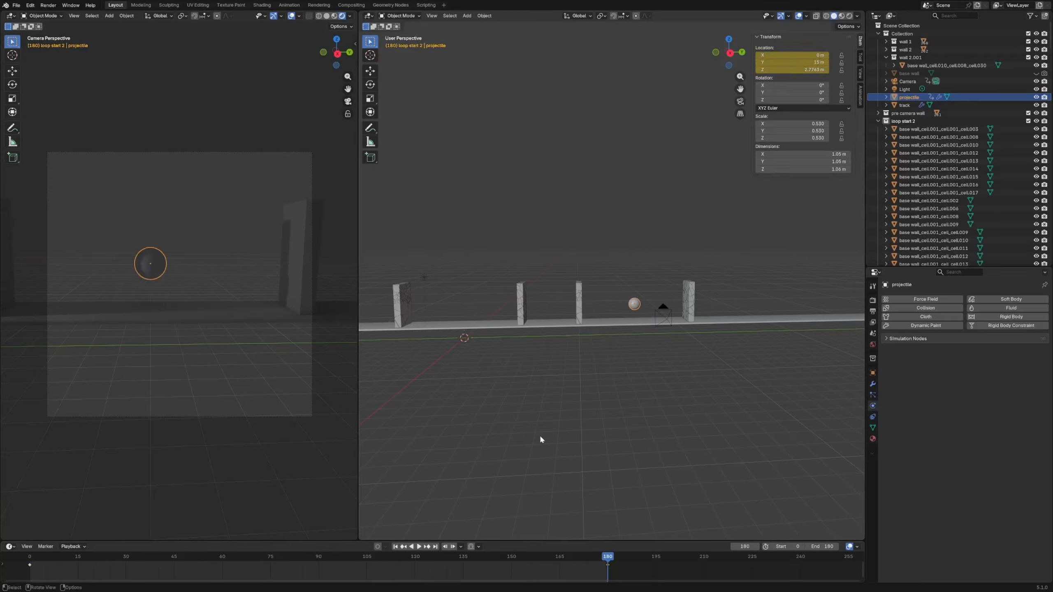
# - Set the projectile's location keyframes to linear interpolation and play the animation to check its motion
pyautogui.press('space')
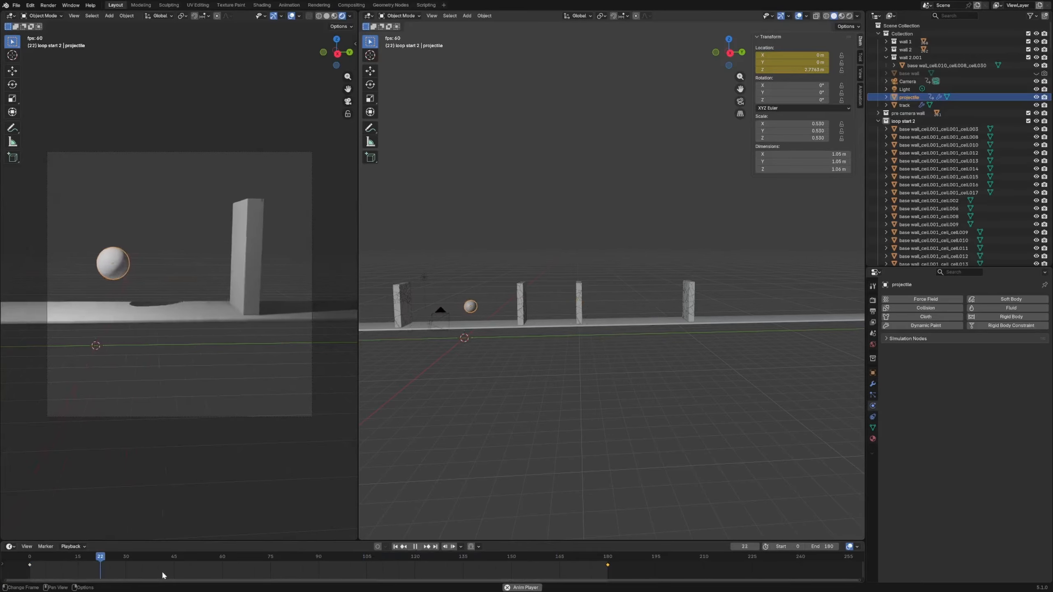
pyautogui.press('space')
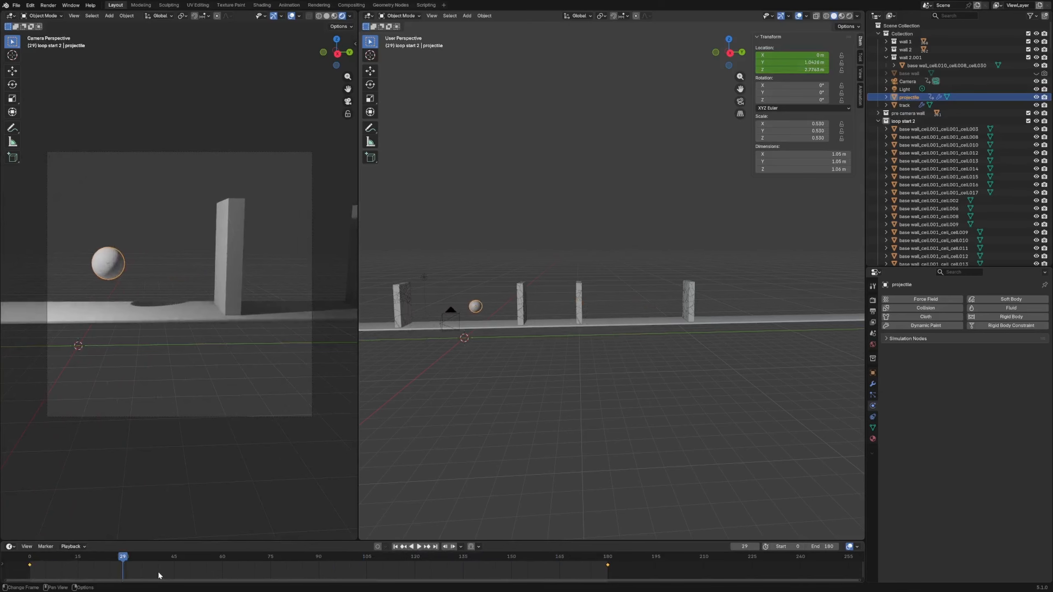
pyautogui.press('a')
pyautogui.press('t')
pyautogui.click(125, 540)
pyautogui.press('space')
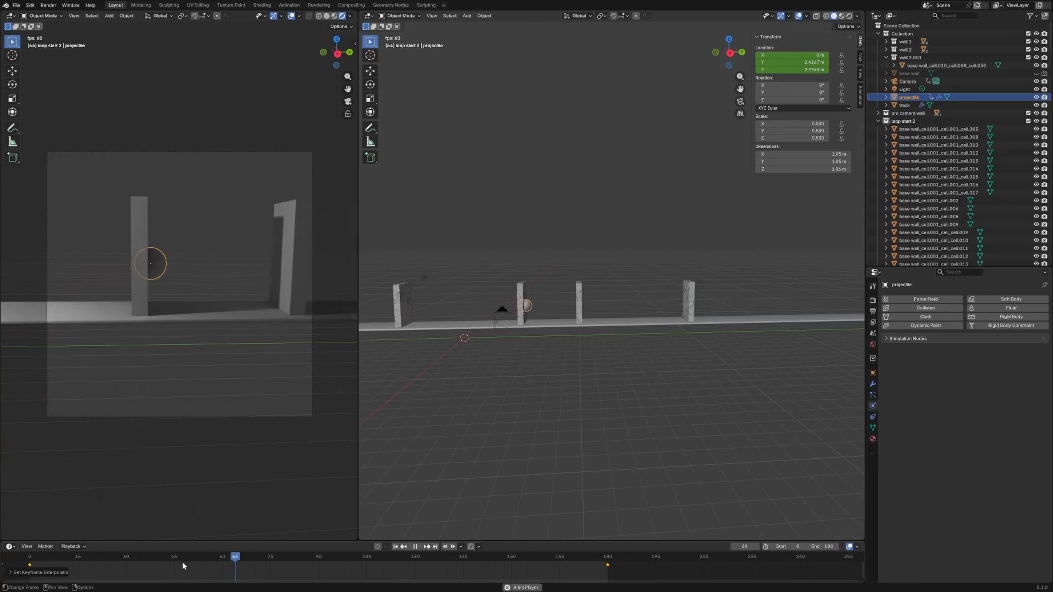
pyautogui.press('space')
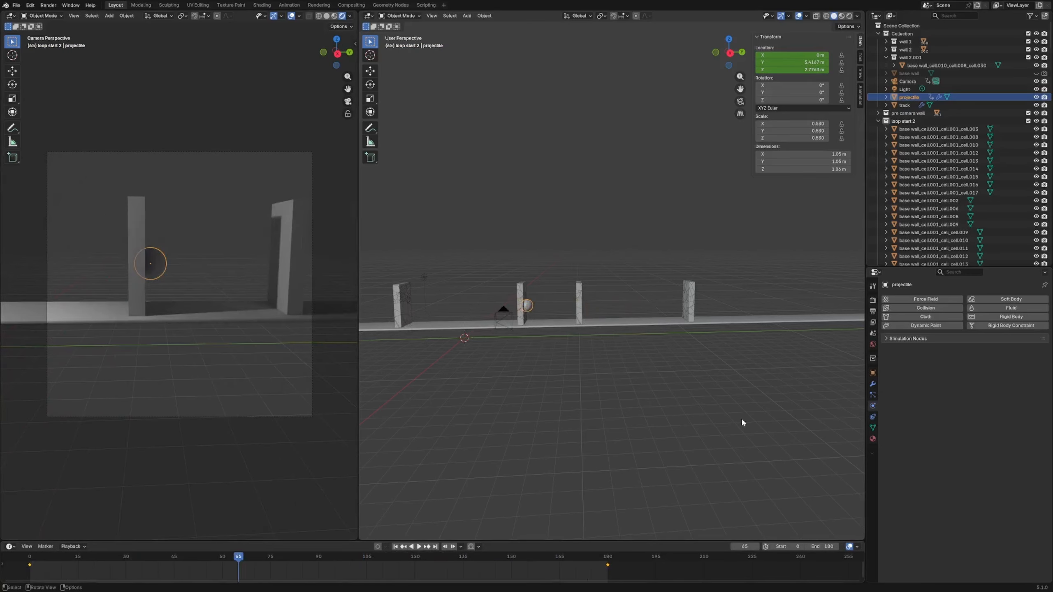
# - Add an active rigid body to the projectile and turn off Dynamic
pyautogui.click(873, 312)
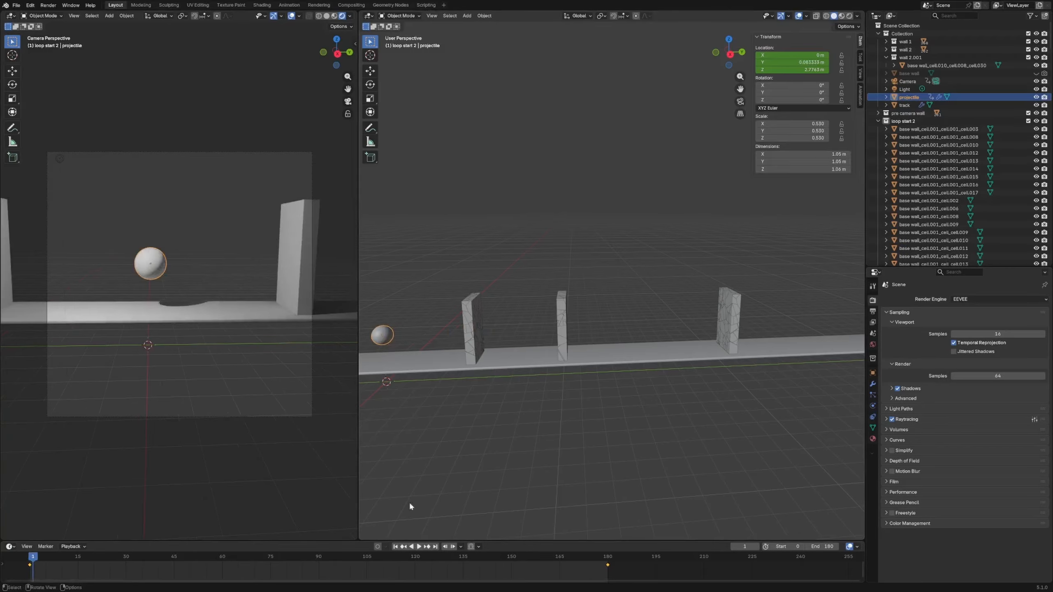
pyautogui.click(873, 428)
pyautogui.click(873, 405)
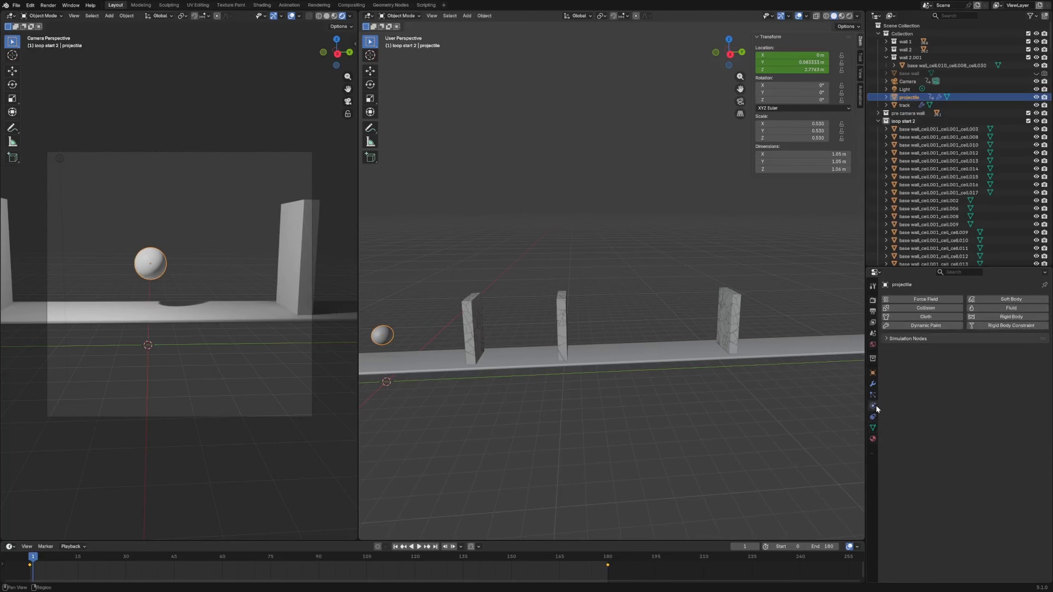
pyautogui.click(992, 315)
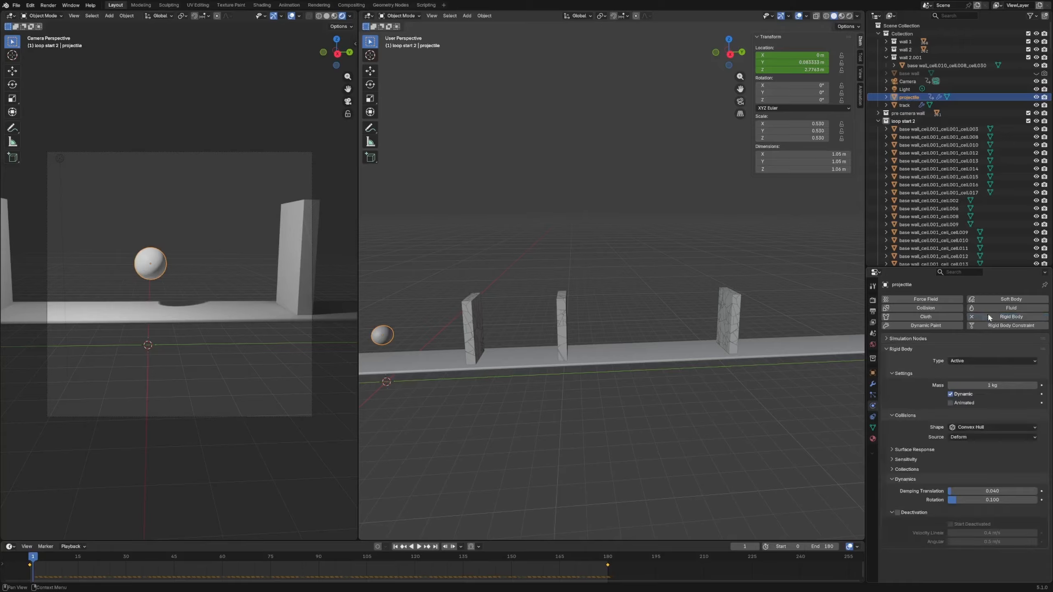
pyautogui.click(950, 394)
# - Give the track a passive rigid body and move it slightly down along Z beneath the walls
pyautogui.click(707, 357)
pyautogui.click(997, 318)
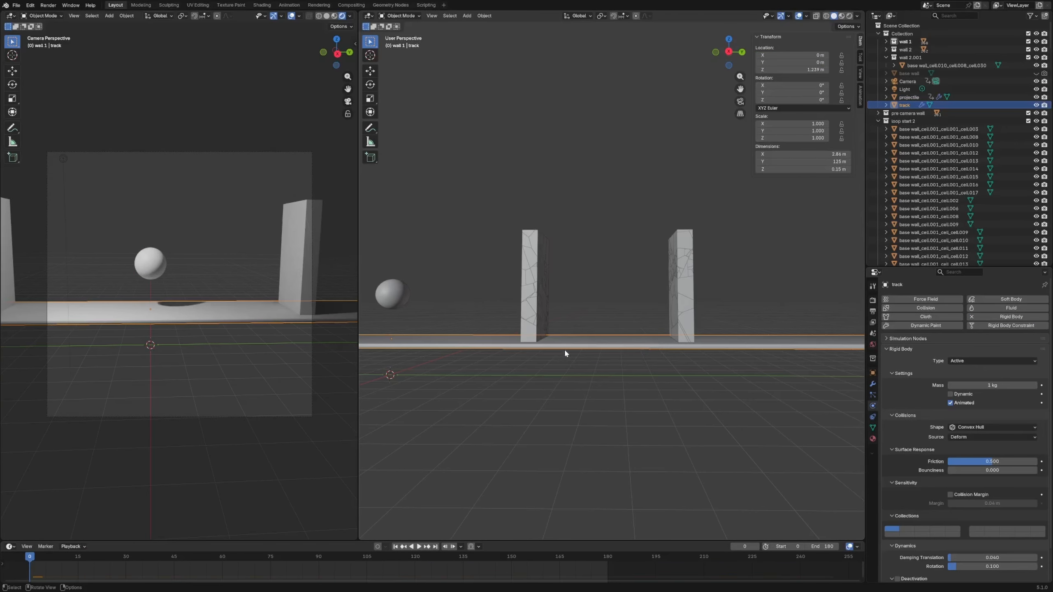
pyautogui.moveTo(563, 349); pyautogui.dragTo(504, 408, button='middle')
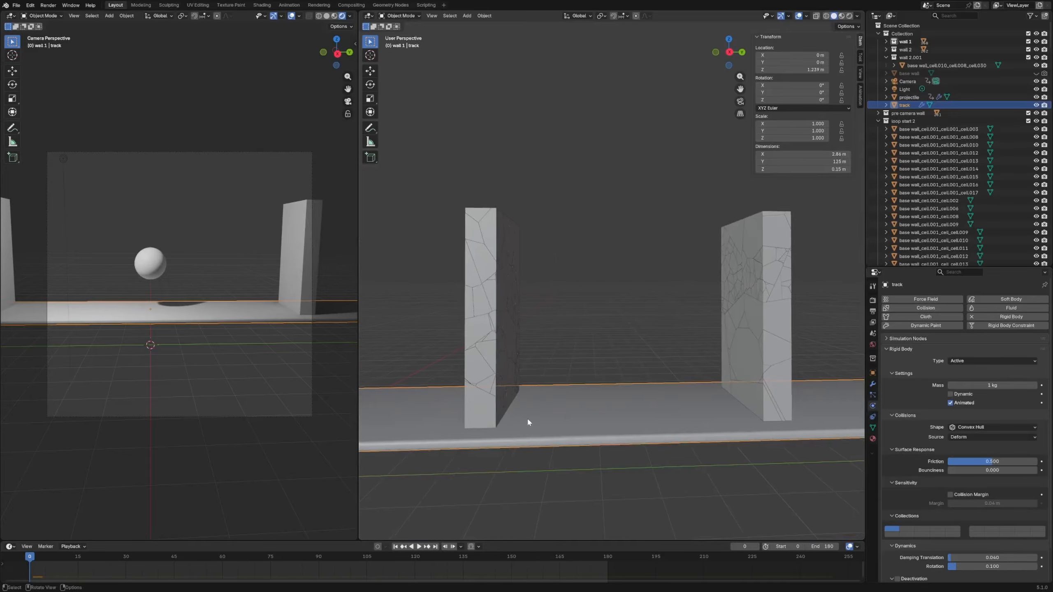
pyautogui.press('g')
pyautogui.press('z')
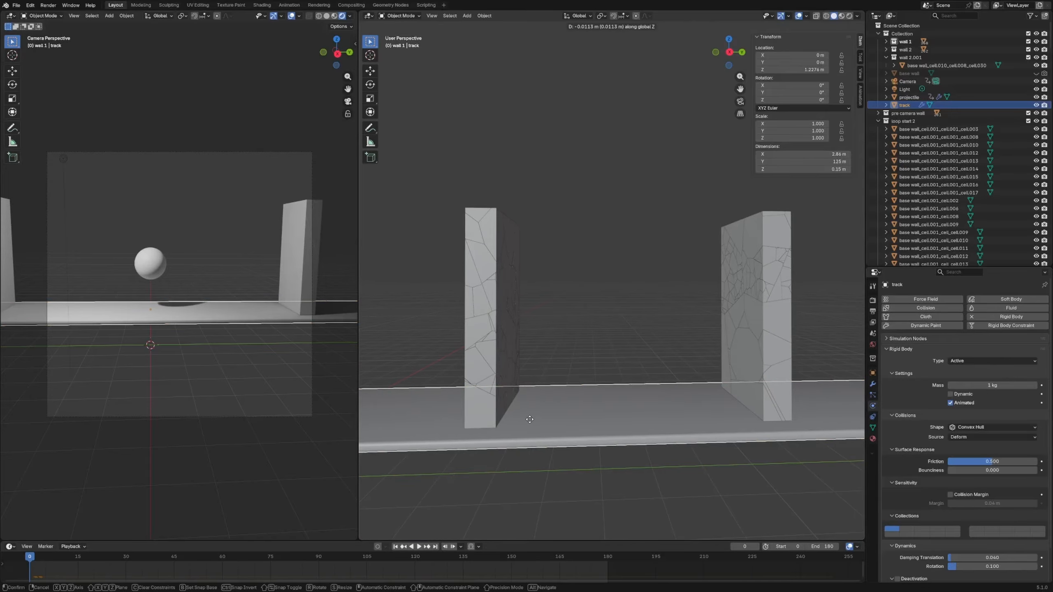
pyautogui.click(529, 419)
pyautogui.press('space')
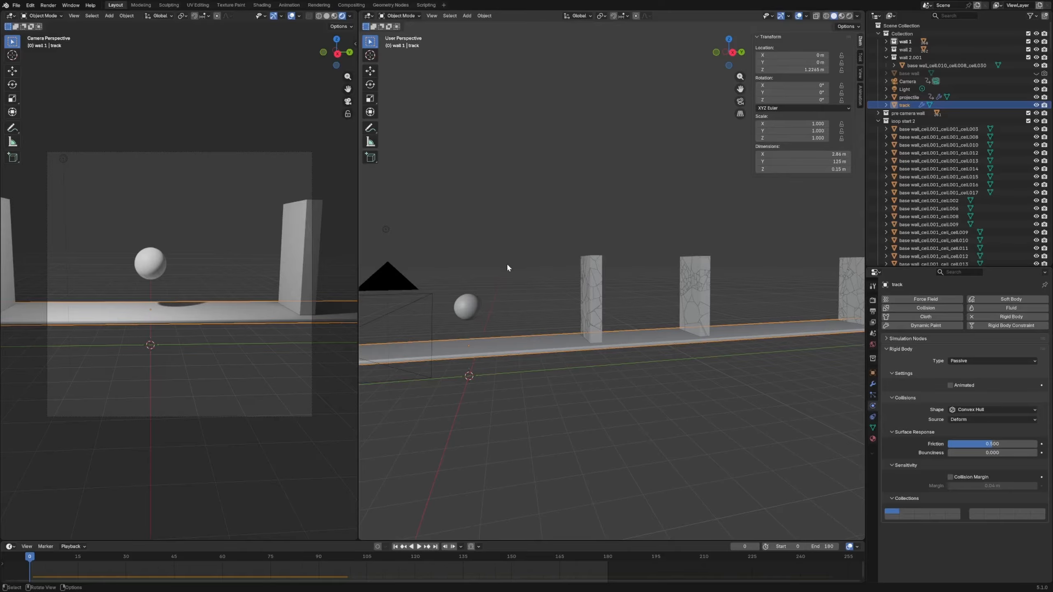
# - Select all wall 1 pieces and raise their rigid body friction to 0.722
pyautogui.rightClick(905, 41)
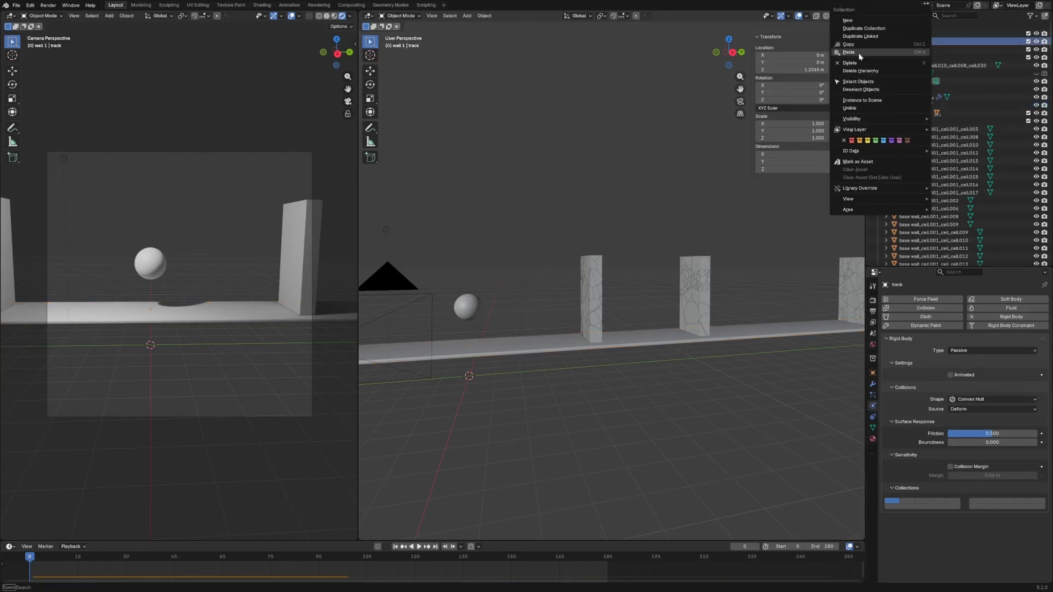
pyautogui.click(858, 82)
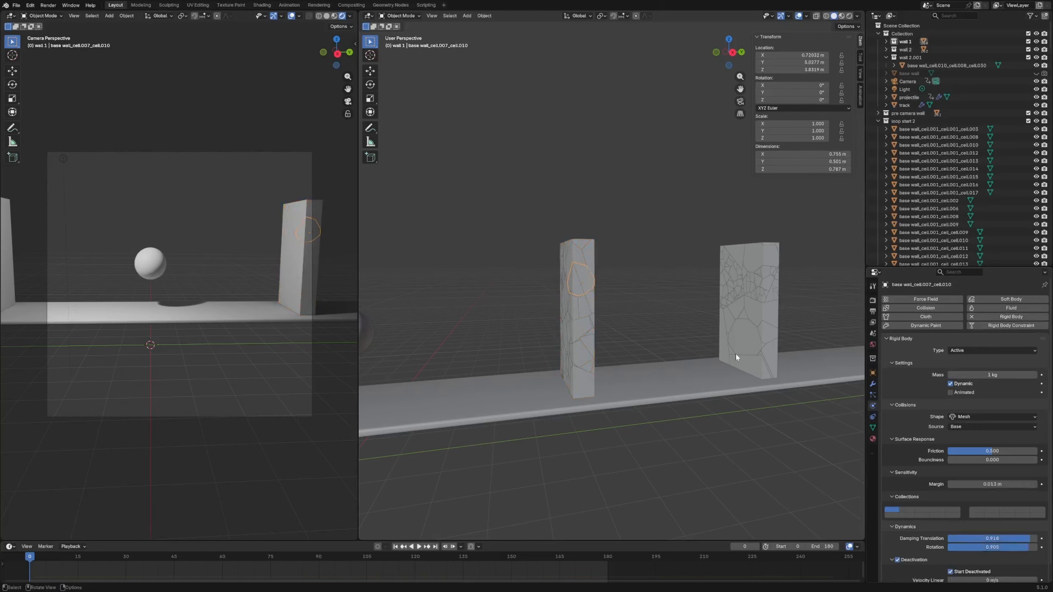
pyautogui.scroll(-1, 977, 379)
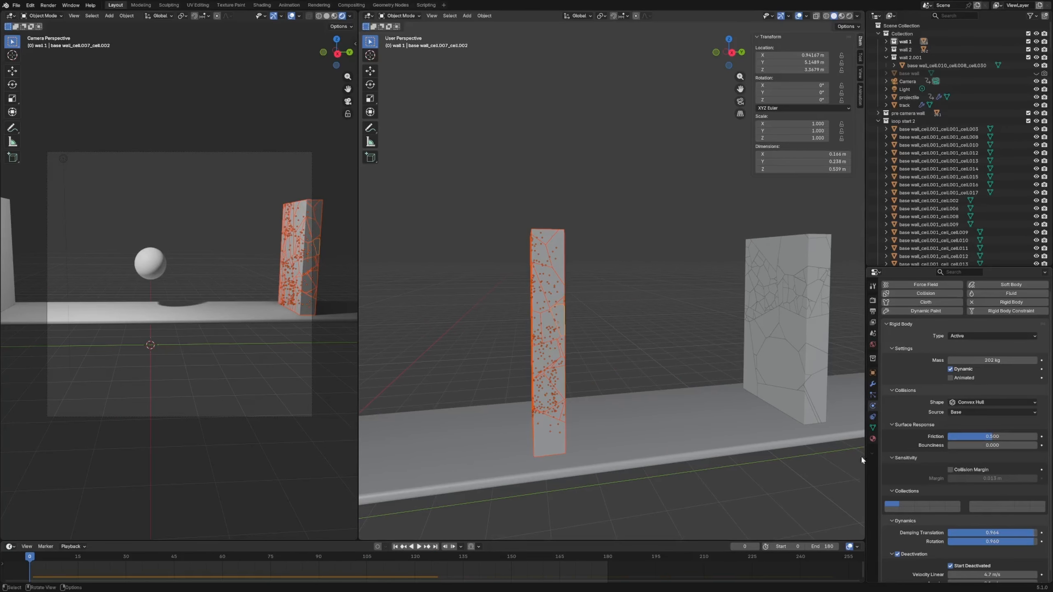
pyautogui.moveTo(995, 439); pyautogui.dragTo(1015, 439)
# - Play the simulation to check how the projectile hits wall 1, returning to frame 0
pyautogui.press('space')
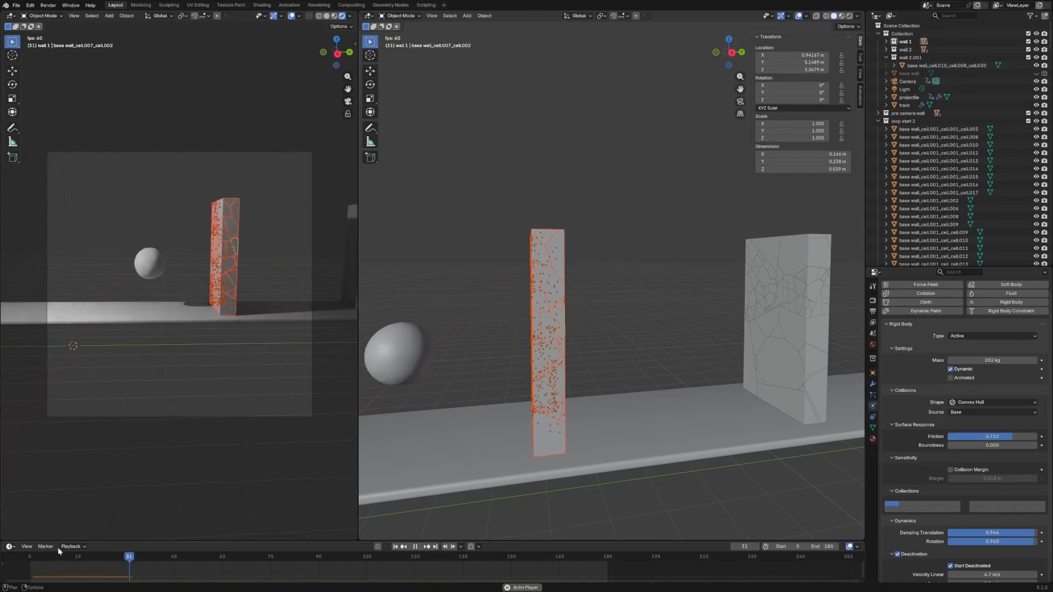
pyautogui.write('10')
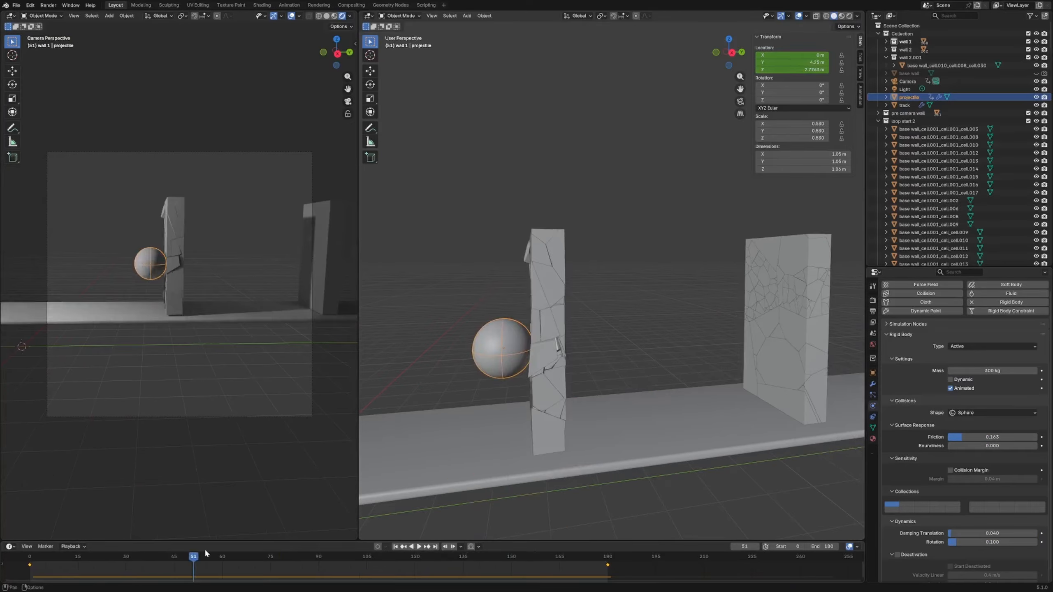
pyautogui.click(82, 560)
pyautogui.moveTo(82, 560); pyautogui.dragTo(29, 549)
# - Select all wall 2 pieces and raise their rigid body friction and their translation and rotation damping
pyautogui.click(906, 49)
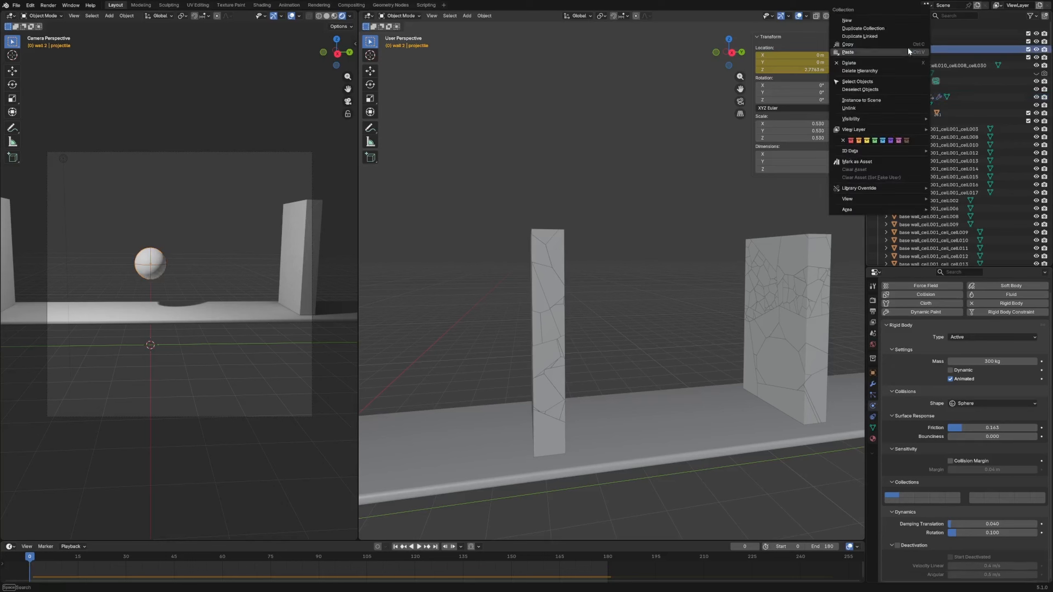
pyautogui.rightClick(910, 50)
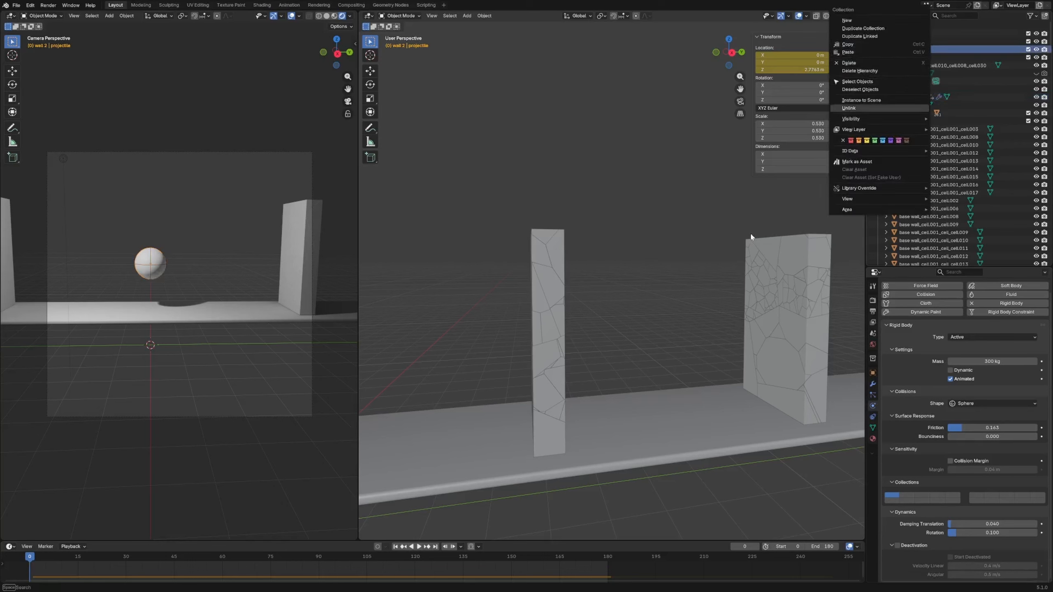
pyautogui.click(857, 81)
pyautogui.rightClick(907, 49)
pyautogui.click(857, 82)
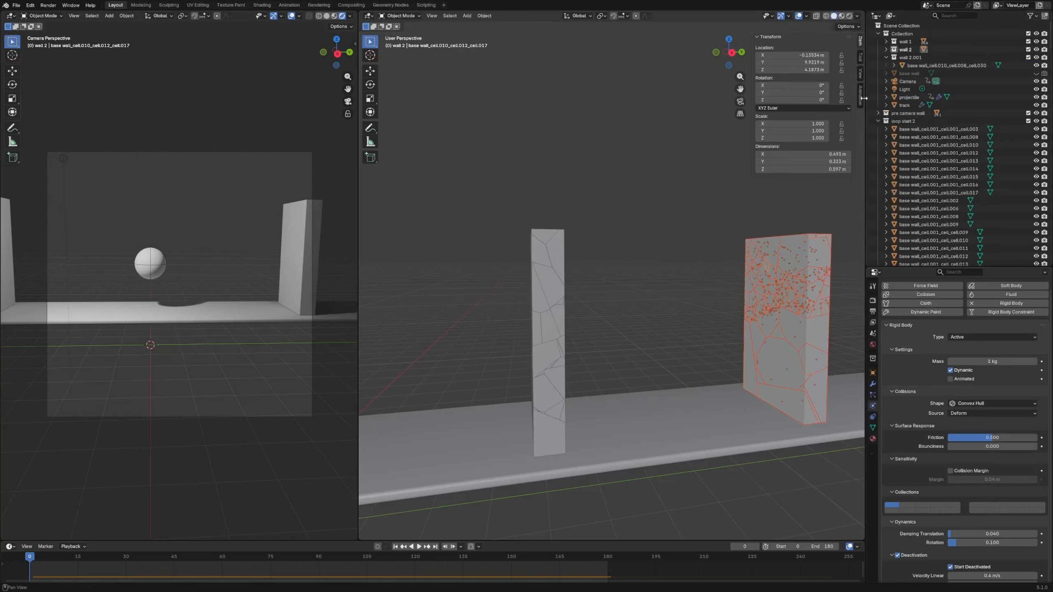
pyautogui.scroll(-1, 972, 418)
pyautogui.moveTo(989, 431); pyautogui.dragTo(1006, 431)
pyautogui.moveTo(978, 524)
pyautogui.mouseDown()
pyautogui.moveTo(1036, 524)
pyautogui.moveTo(991, 534)
pyautogui.mouseUp()
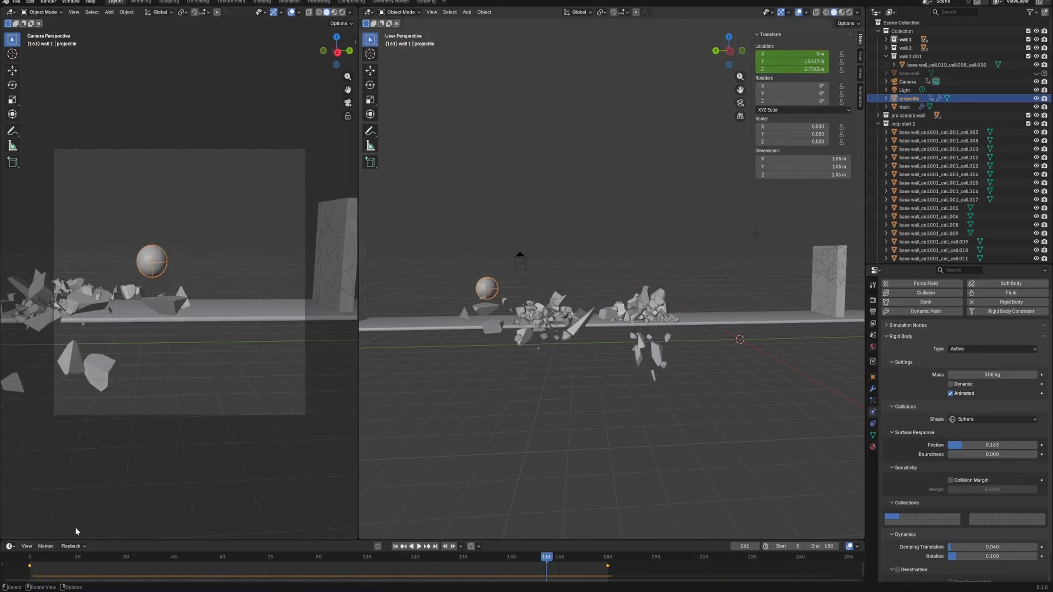
# - Return to frame 0 and select all wall 2 pieces while keeping a wall 1 piece as the active object
pyautogui.hotkey('shift', 'Left')
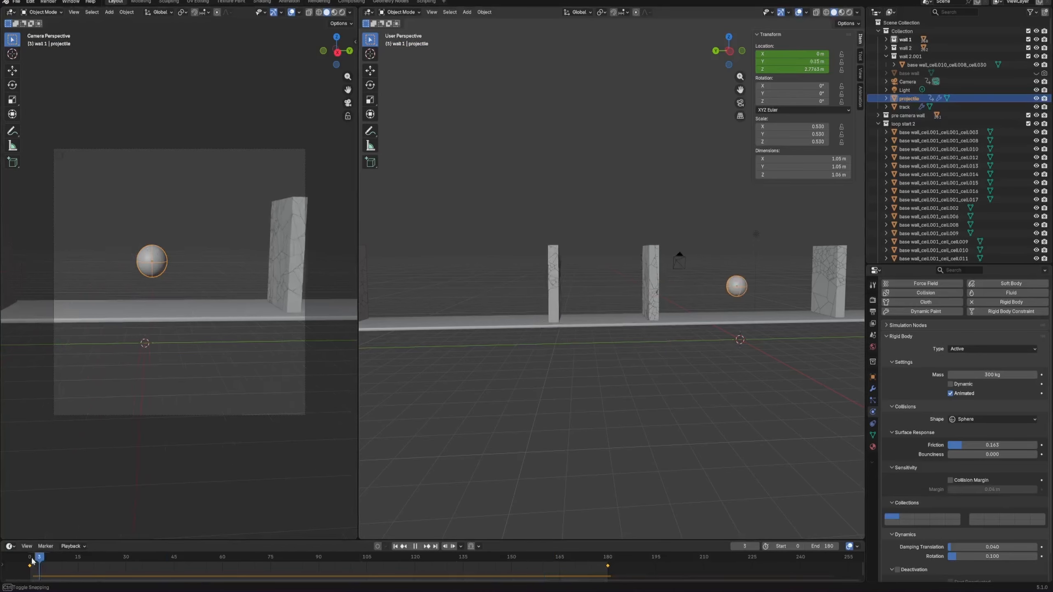
pyautogui.click(653, 289)
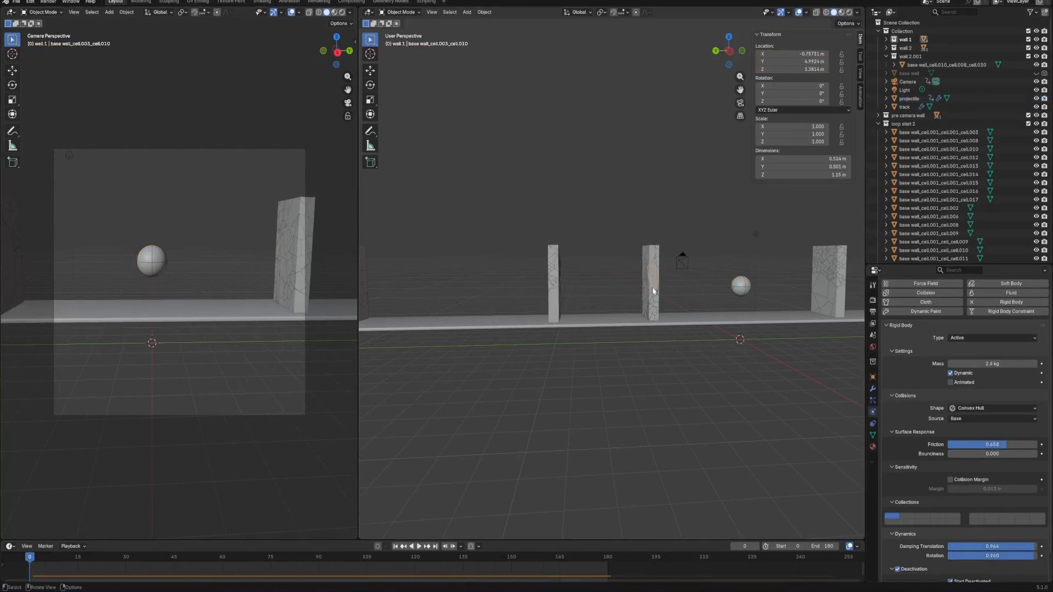
pyautogui.click(906, 48)
pyautogui.rightClick(905, 48)
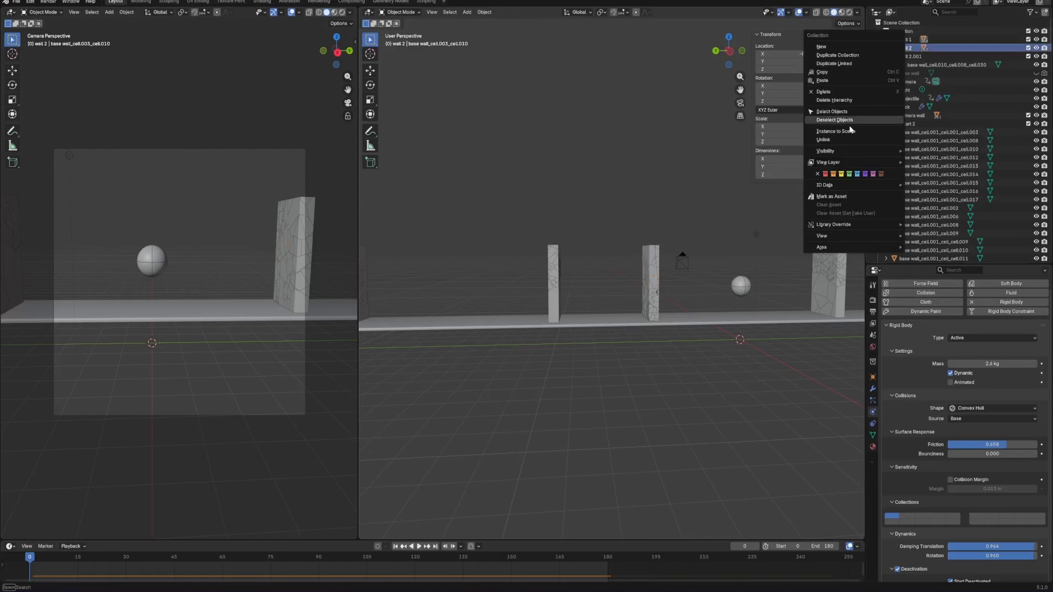
pyautogui.click(826, 112)
pyautogui.scroll(-2, 970, 433)
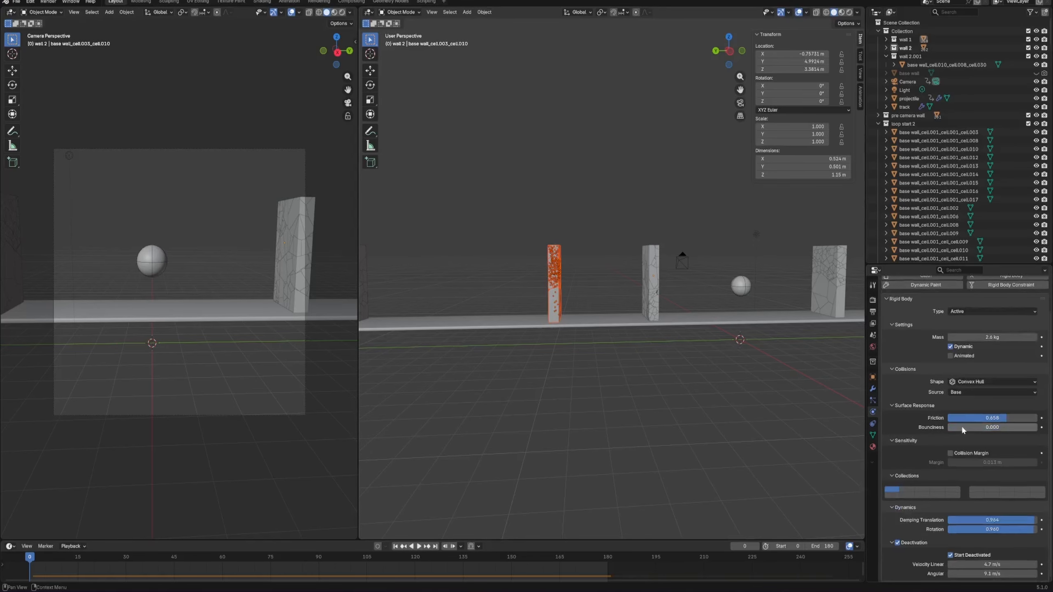
# - Select all wall 2 pieces, lower their friction to 0.351, and set their damping to 0.730 translation and 0.644 rotation
pyautogui.click(456, 323)
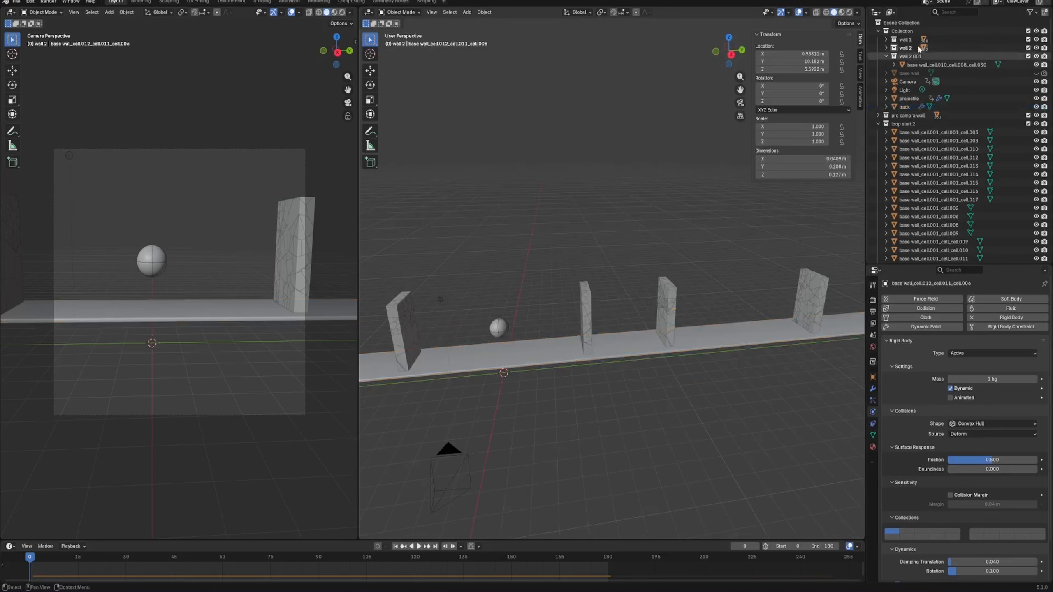
pyautogui.rightClick(912, 46)
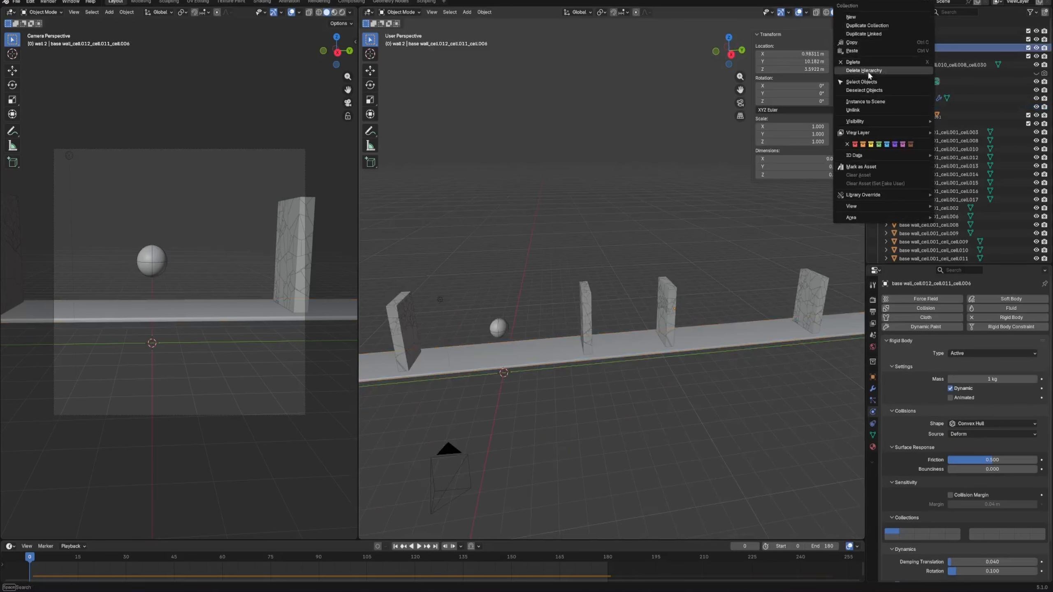
pyautogui.click(867, 82)
pyautogui.scroll(-2, 979, 434)
pyautogui.moveTo(991, 417); pyautogui.dragTo(972, 417)
pyautogui.moveTo(975, 520); pyautogui.dragTo(1024, 529)
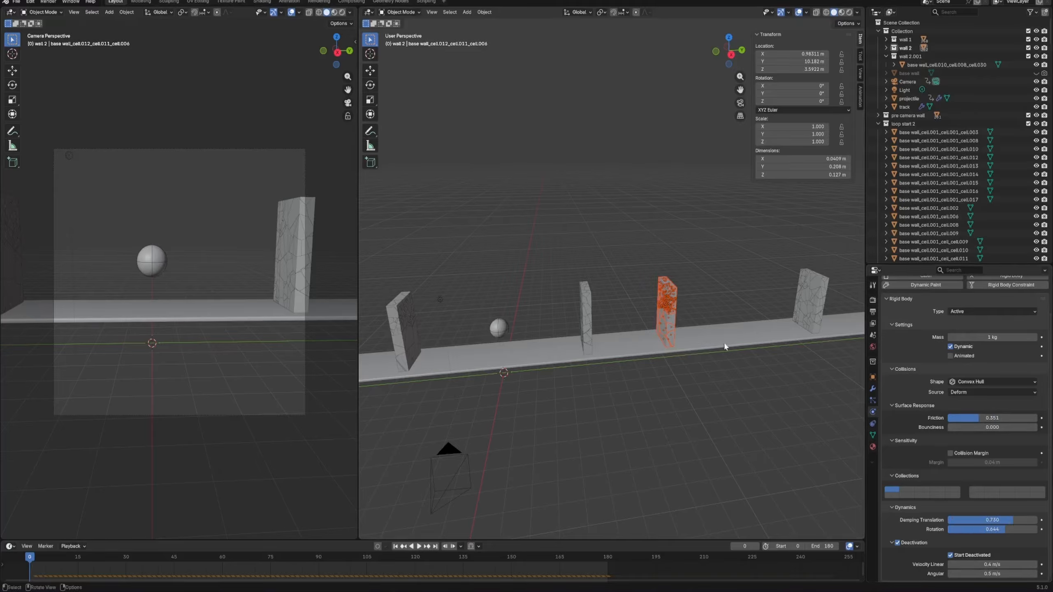
# - Play the simulation to check how wall 2 breaks, and save the file
pyautogui.click(493, 431)
pyautogui.press('space')
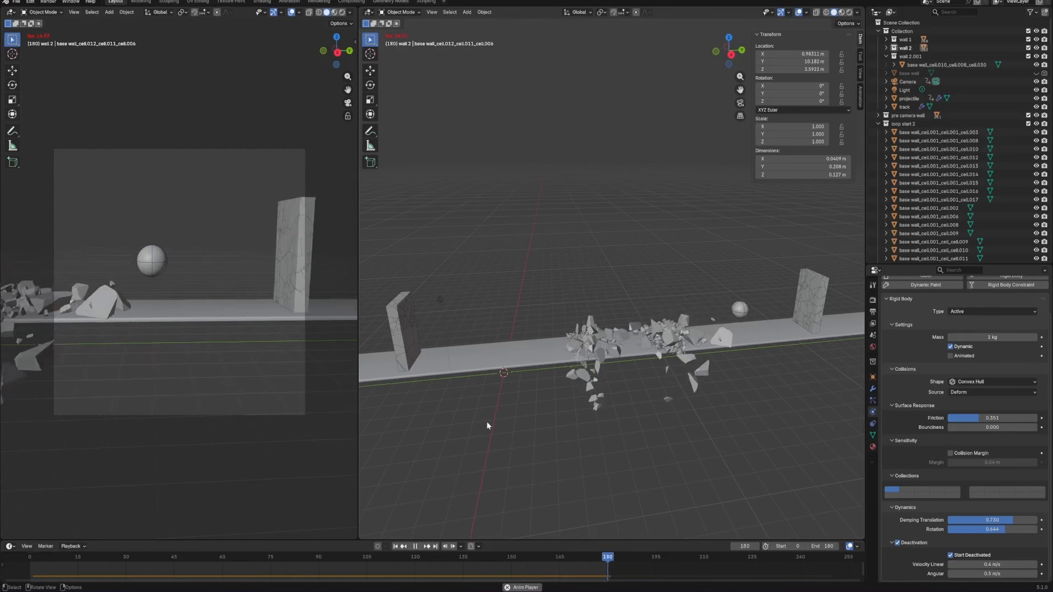
pyautogui.press('space')
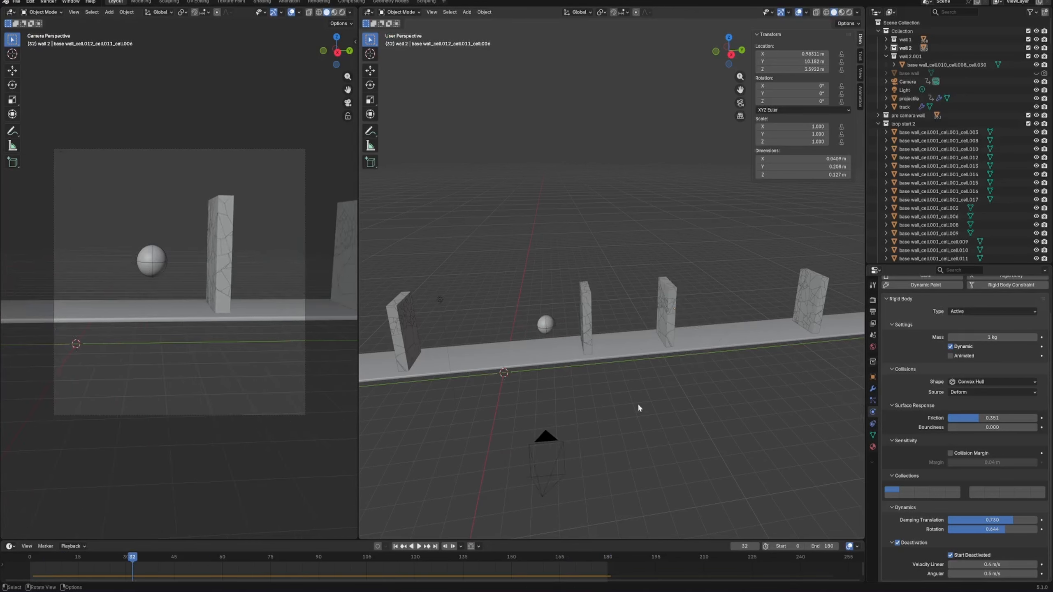
pyautogui.hotkey('ctrl', 's')
# - Hide the track, delete all wall pieces of the loop start 2 collection, and save the file
pyautogui.click(636, 356)
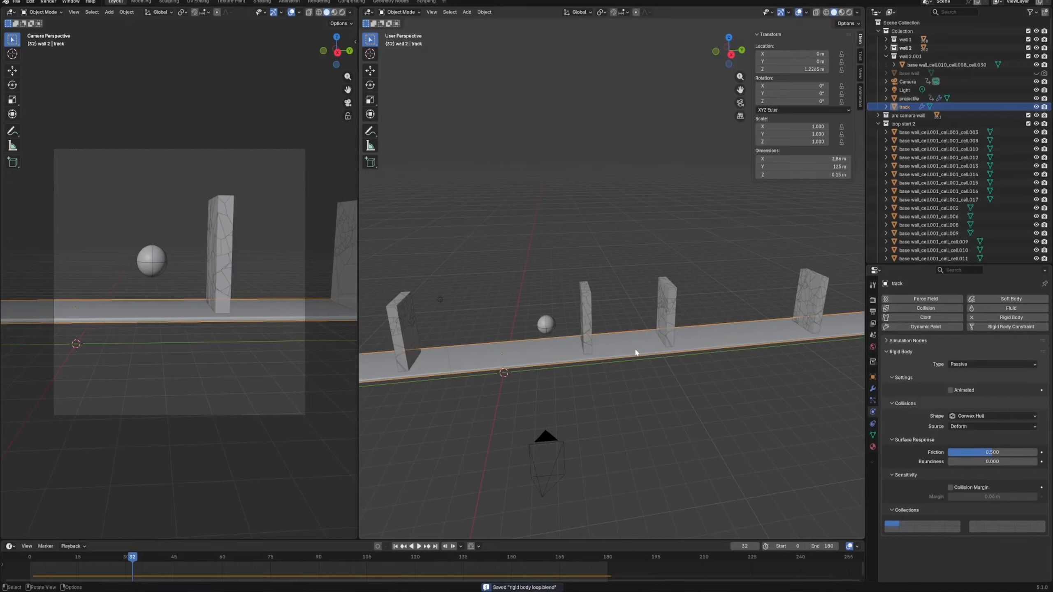
pyautogui.press('h')
pyautogui.moveTo(782, 233); pyautogui.dragTo(818, 361)
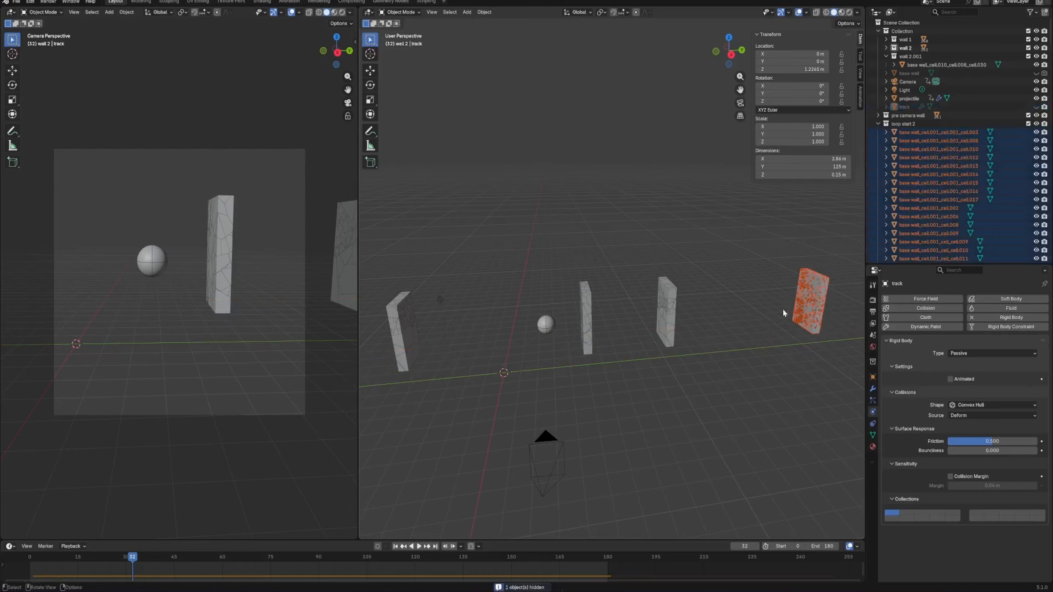
pyautogui.press('x')
pyautogui.hotkey('ctrl', 's')
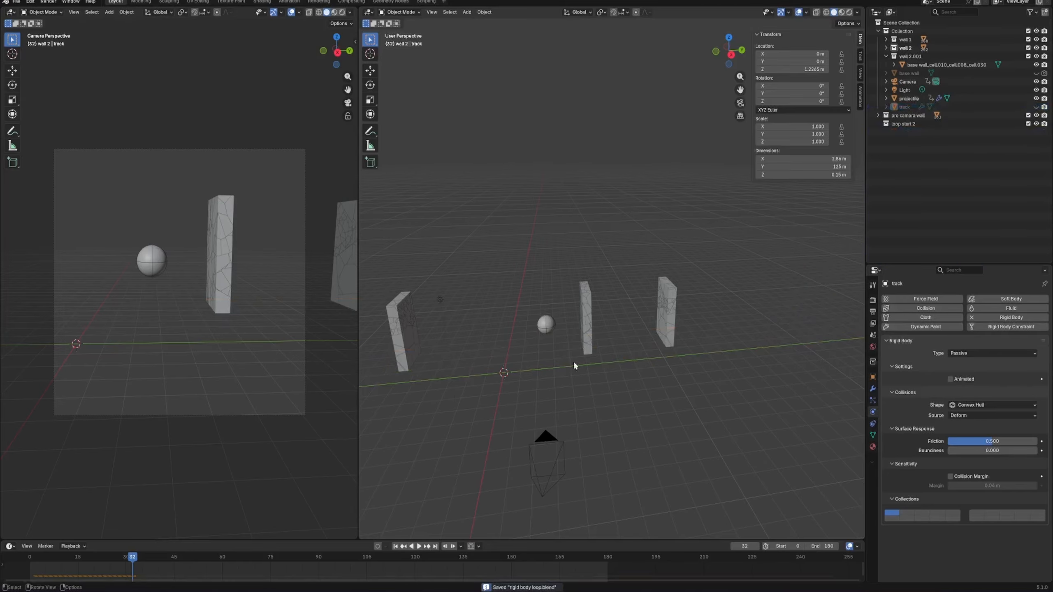
# - At frame 0, make a linked duplicate of all wall 1 pieces in place and move it to a new collection named "loop end"
pyautogui.moveTo(135, 557); pyautogui.dragTo(10, 556)
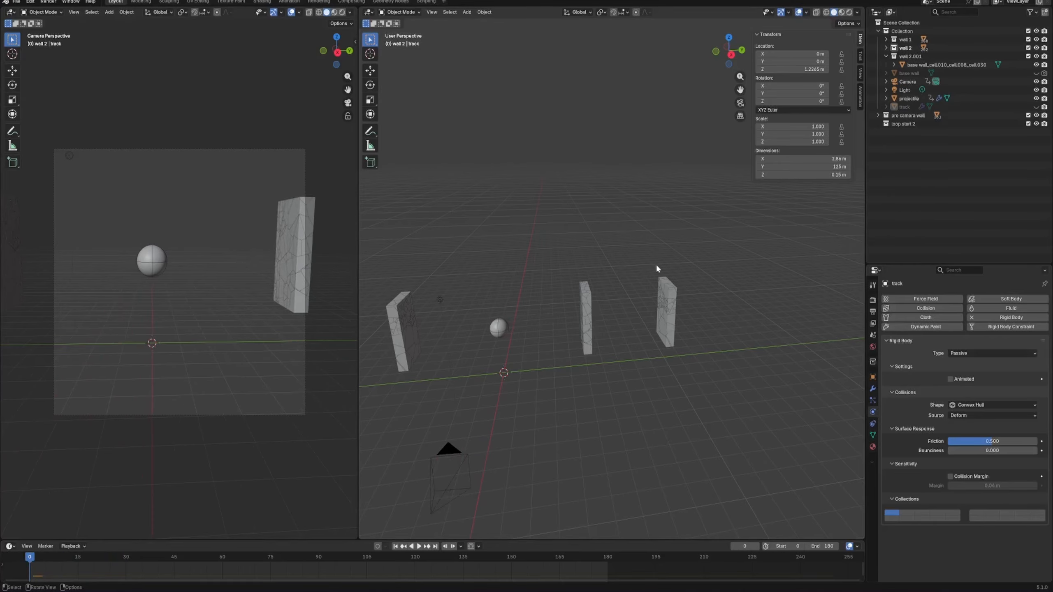
pyautogui.moveTo(560, 262); pyautogui.dragTo(606, 406)
pyautogui.hotkey('shift', 'd')
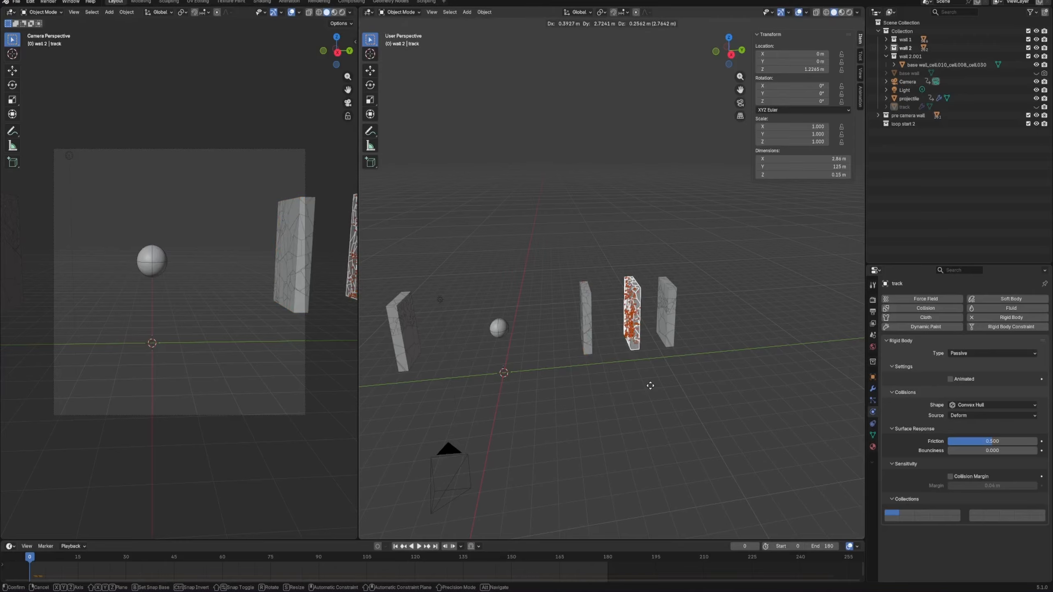
pyautogui.rightClick(650, 385)
pyautogui.press('m')
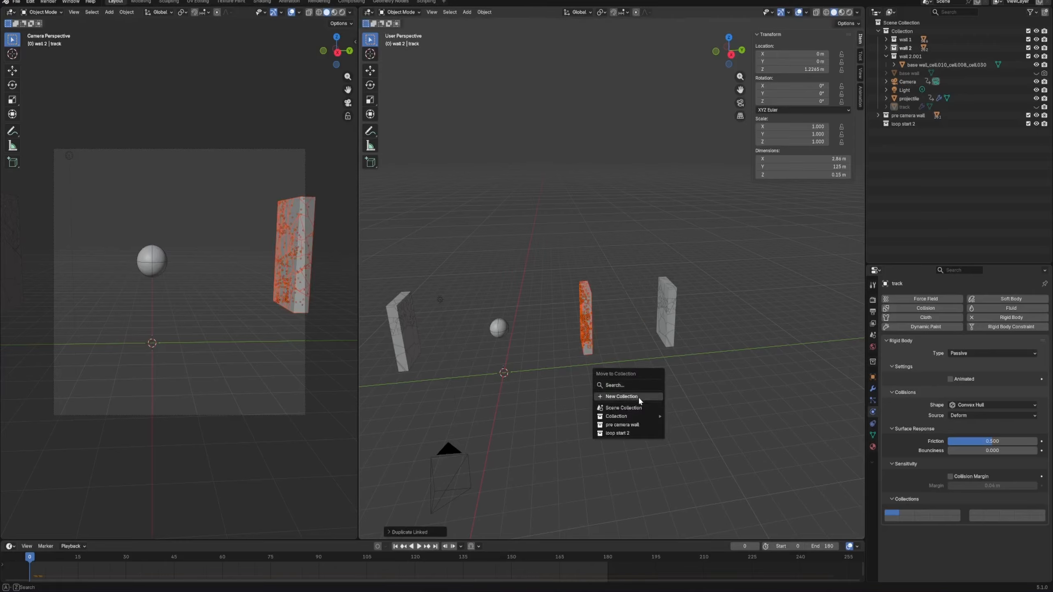
pyautogui.click(638, 396)
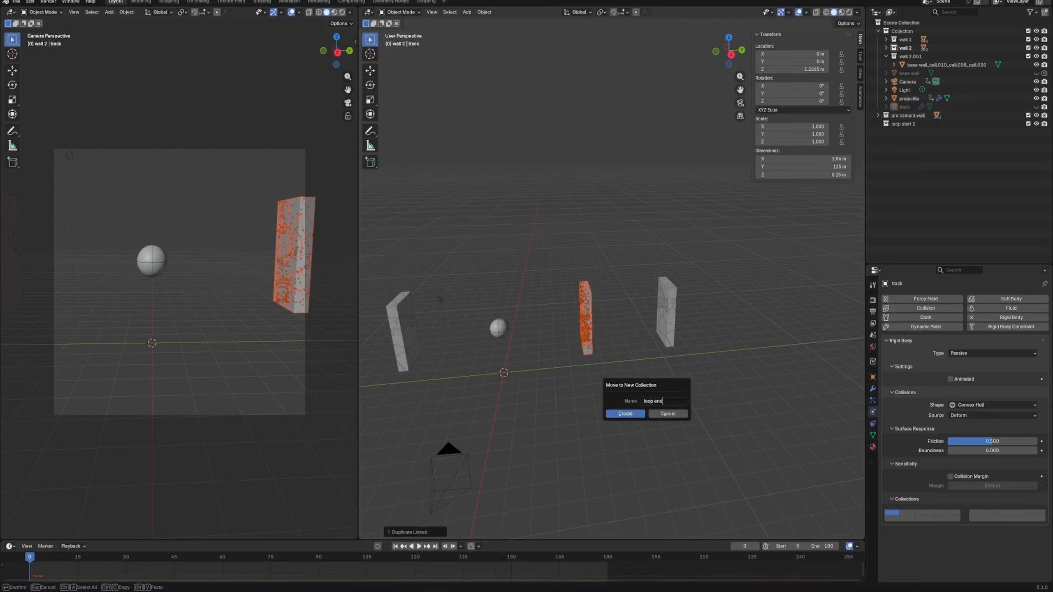
pyautogui.press('Return')
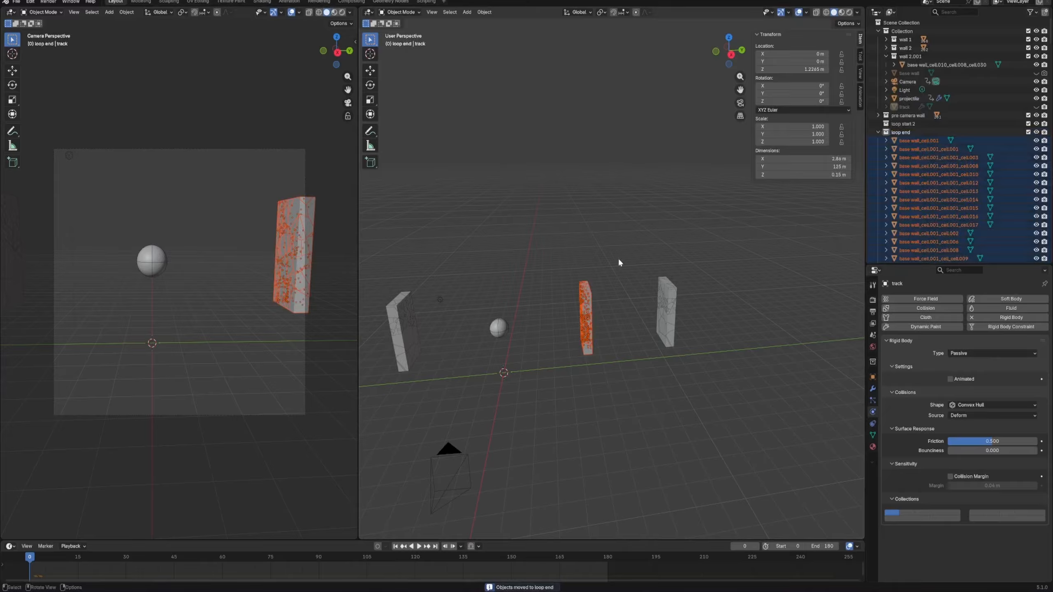
# - Move the loop end wall pieces 15 m along the Y axis
pyautogui.write('gy')
pyautogui.write('15')
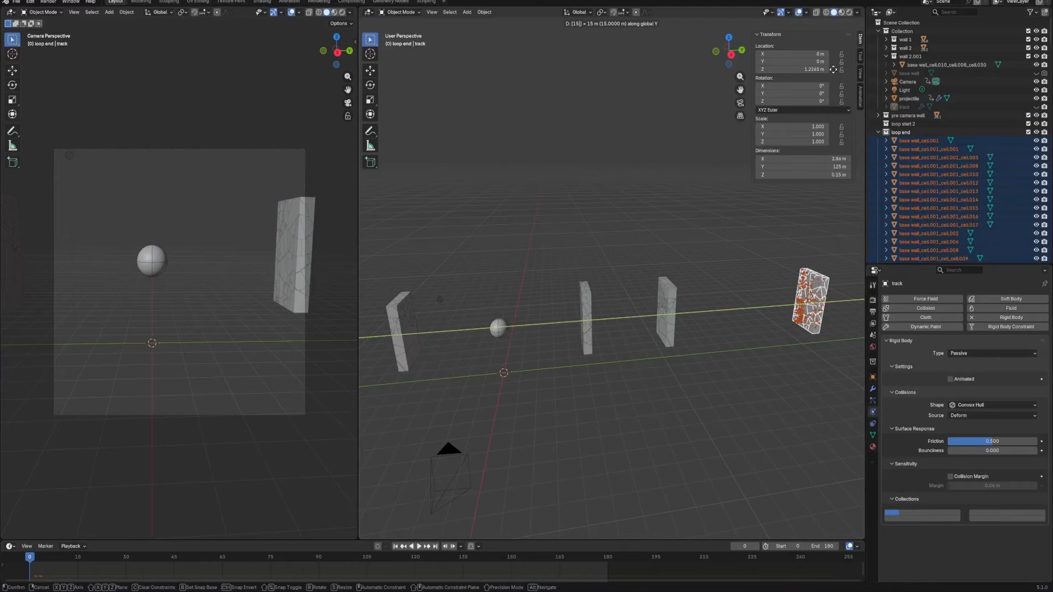
pyautogui.write('5y')
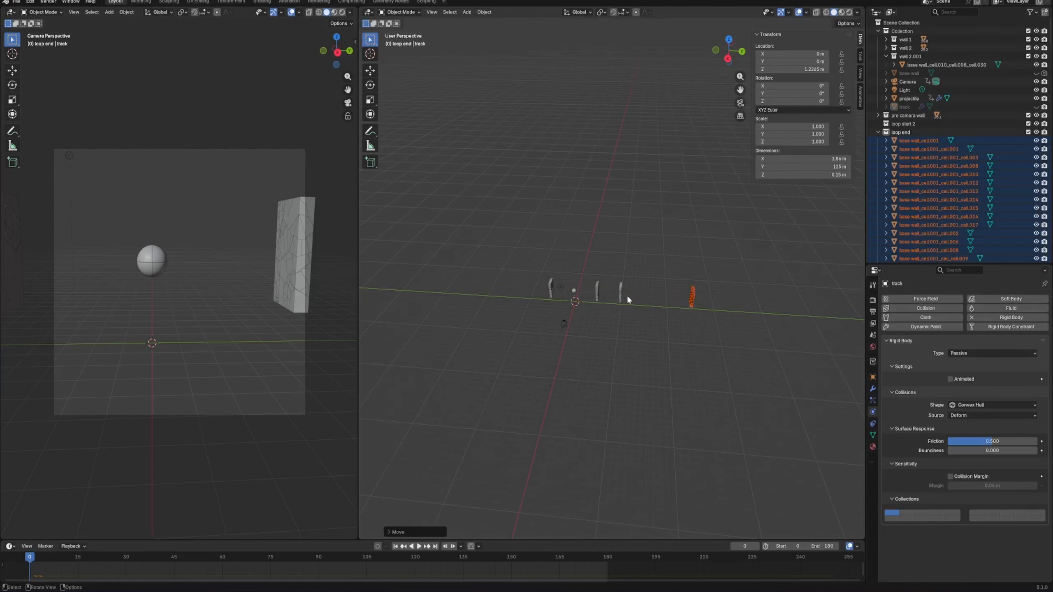
# - Unhide all hidden objects and play the simulation with the track back in place
pyautogui.scroll(4, 627, 295)
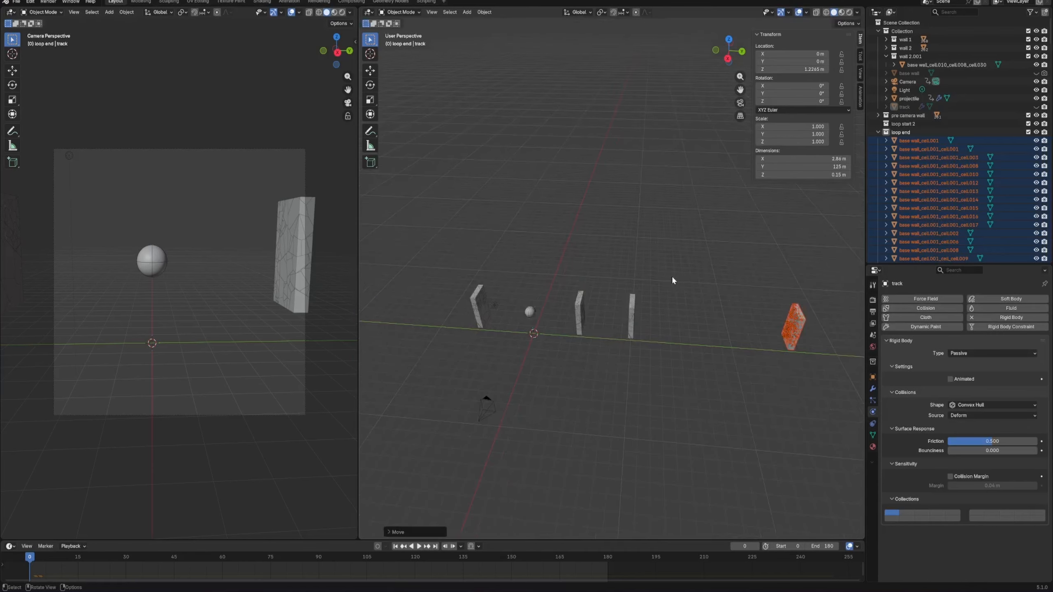
pyautogui.hotkey('alt', 'h')
pyautogui.moveTo(671, 276)
pyautogui.mouseDown(button='middle')
pyautogui.moveTo(655, 263)
pyautogui.moveTo(680, 262)
pyautogui.mouseUp(button='middle')
pyautogui.scroll(4, 680, 262)
pyautogui.press('space')
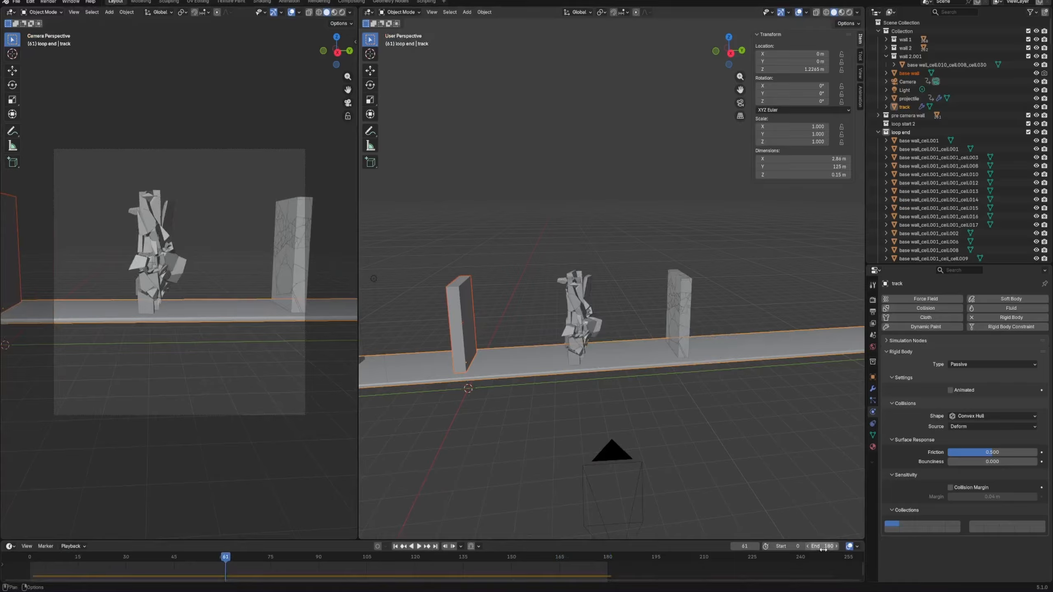
# - Set the animation's end frame to 240
pyautogui.doubleClick(819, 546)
pyautogui.write('240')
pyautogui.press('Return')
# - Set the camera's F-curves to linear extrapolation and replay the animation from the start
pyautogui.scroll(-5, 611, 317)
pyautogui.click(611, 317)
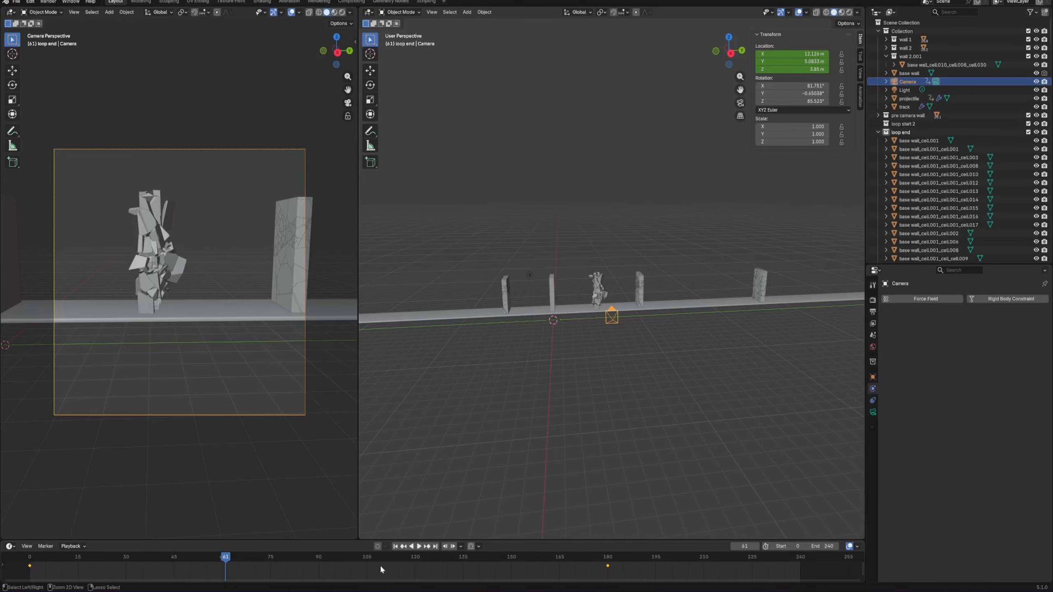
pyautogui.hotkey('ctrl', 'e')
pyautogui.hotkey('shift', 'e')
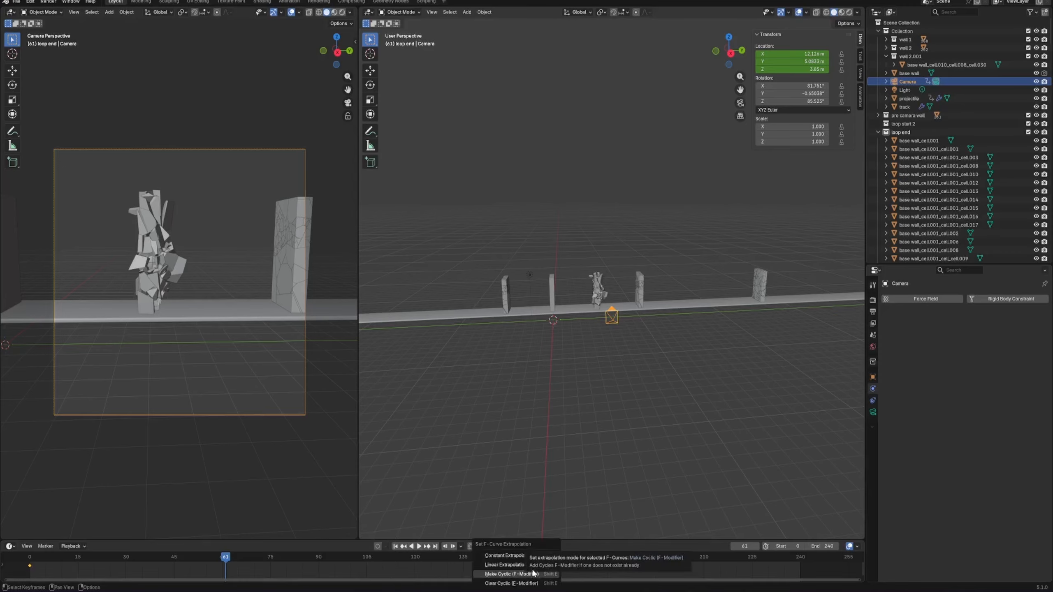
pyautogui.click(525, 565)
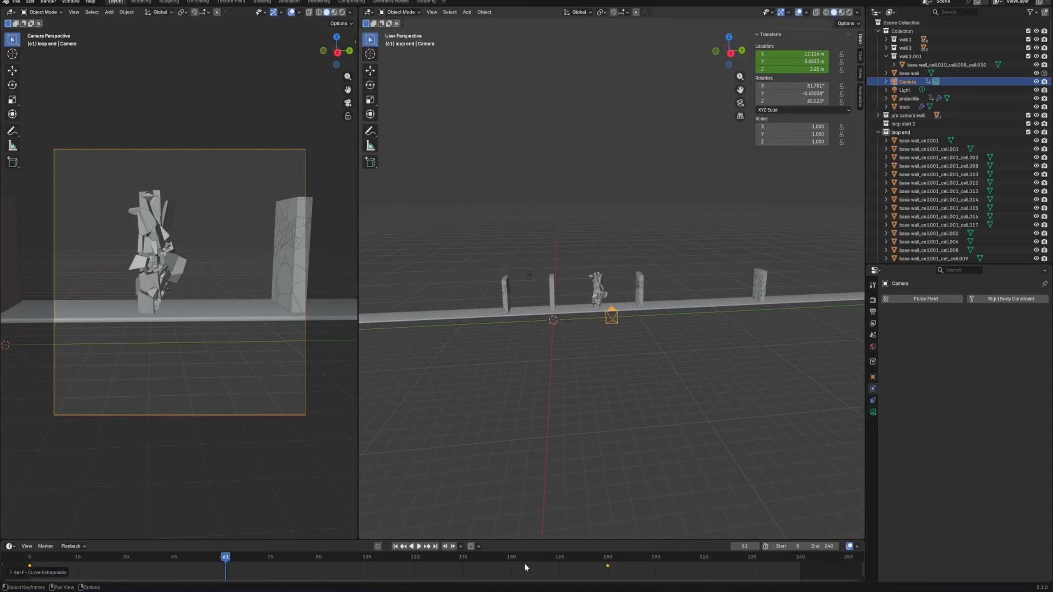
pyautogui.moveTo(230, 557); pyautogui.dragTo(43, 557)
pyautogui.press('space')
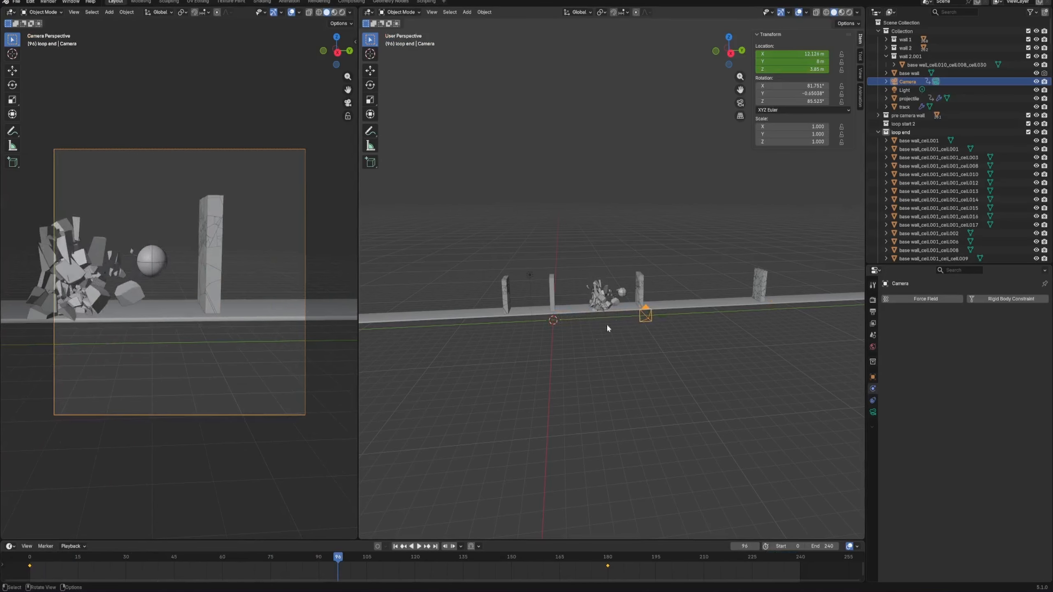
# - Set the projectile's F-curves to linear extrapolation
pyautogui.click(623, 293)
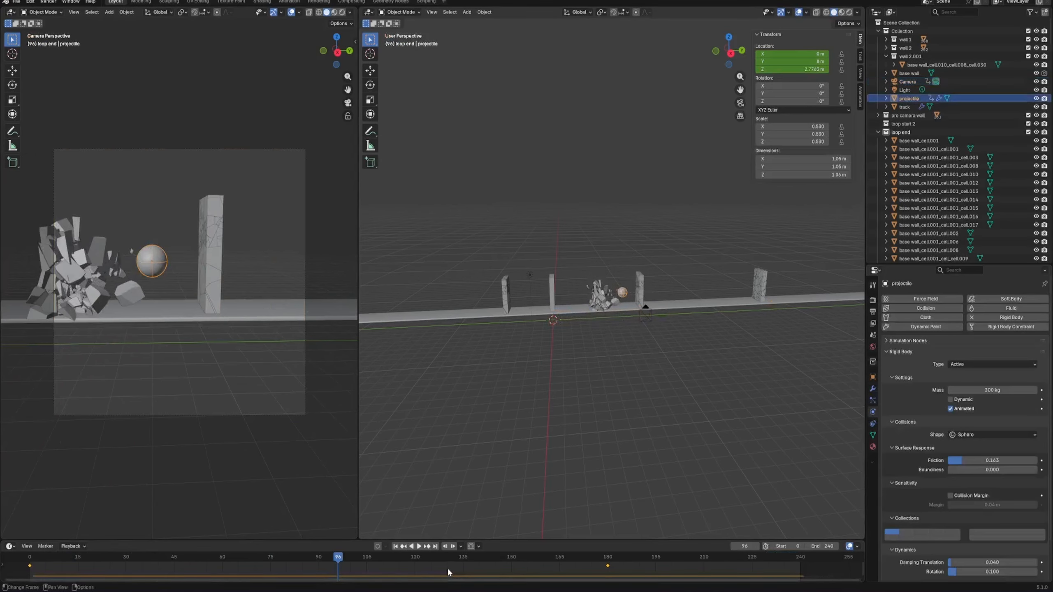
pyautogui.hotkey('shift', 'e')
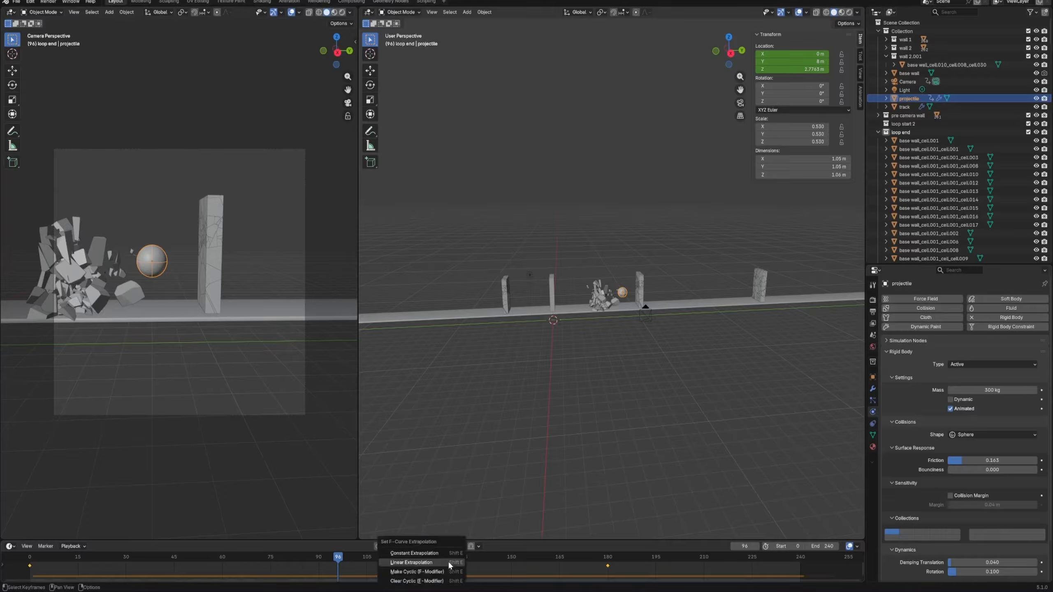
pyautogui.click(421, 568)
# - Play the animation to check the projectile's motion, returning to frame 0
pyautogui.press('space')
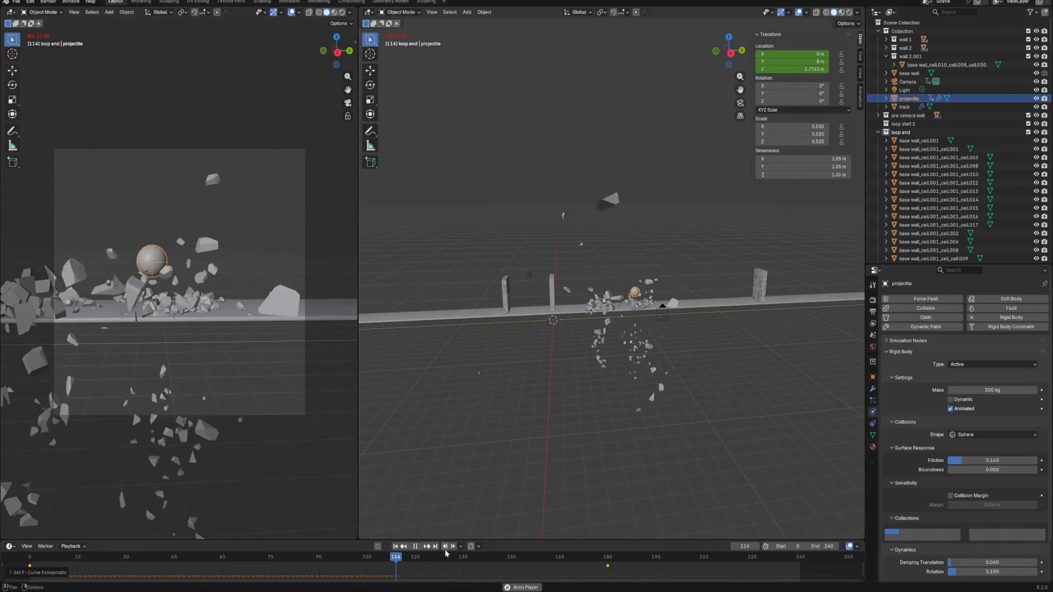
pyautogui.press('space')
pyautogui.moveTo(415, 558); pyautogui.dragTo(20, 583)
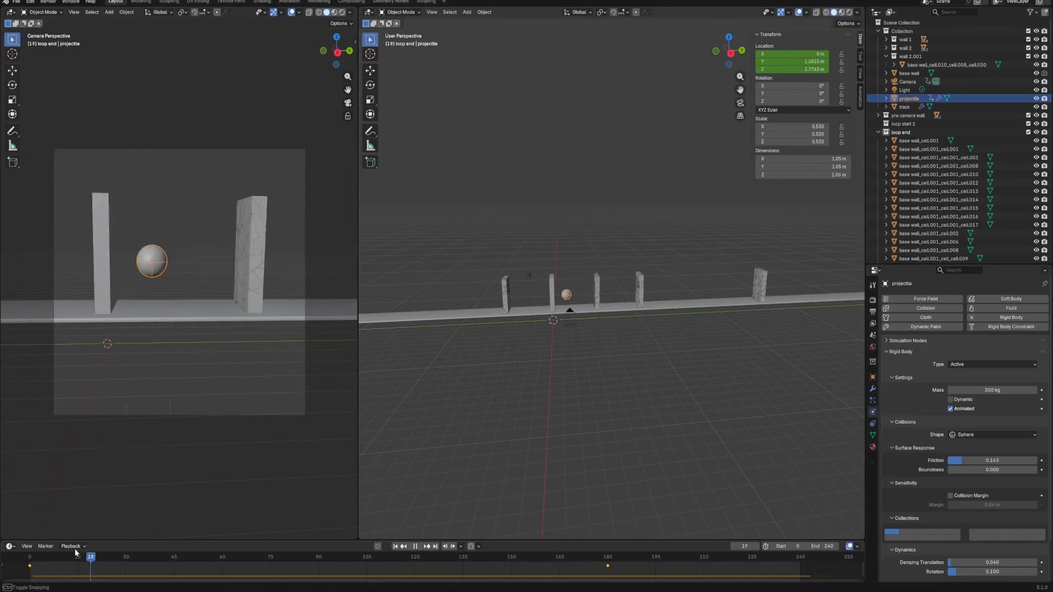
pyautogui.press('Escape')
# - Hide the base wall object standing at the projectile's start position
pyautogui.click(544, 280)
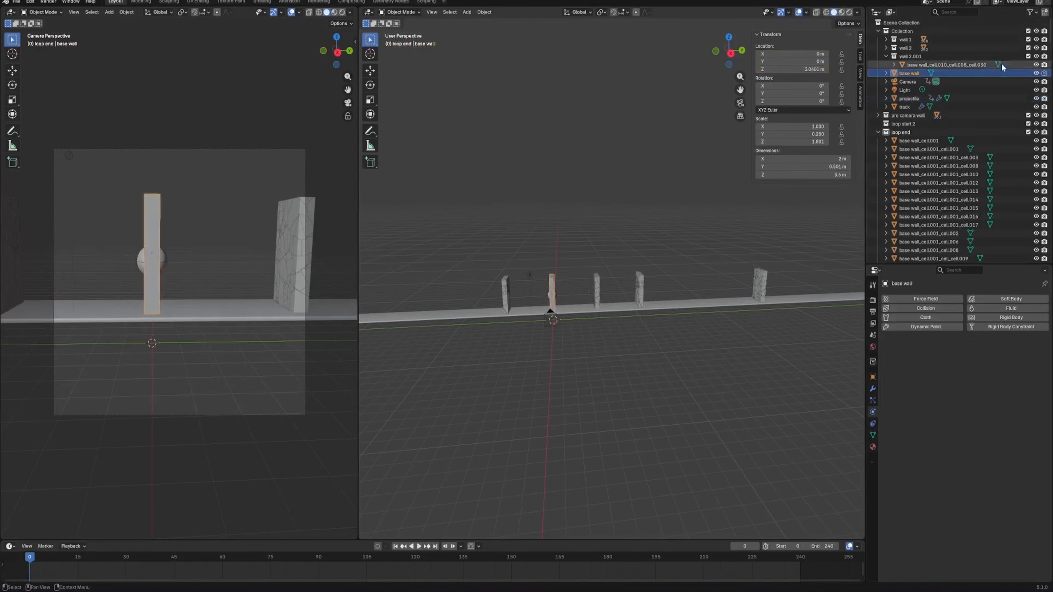
pyautogui.press('h')
pyautogui.moveTo(639, 341); pyautogui.dragTo(632, 390, button='middle')
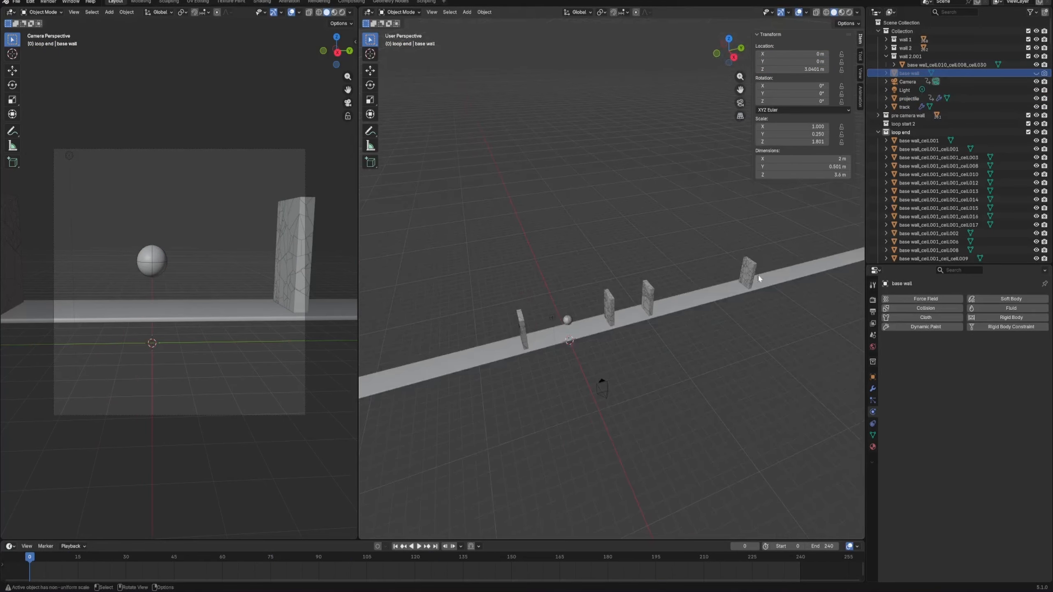
pyautogui.moveTo(724, 298); pyautogui.dragTo(649, 353, button='middle')
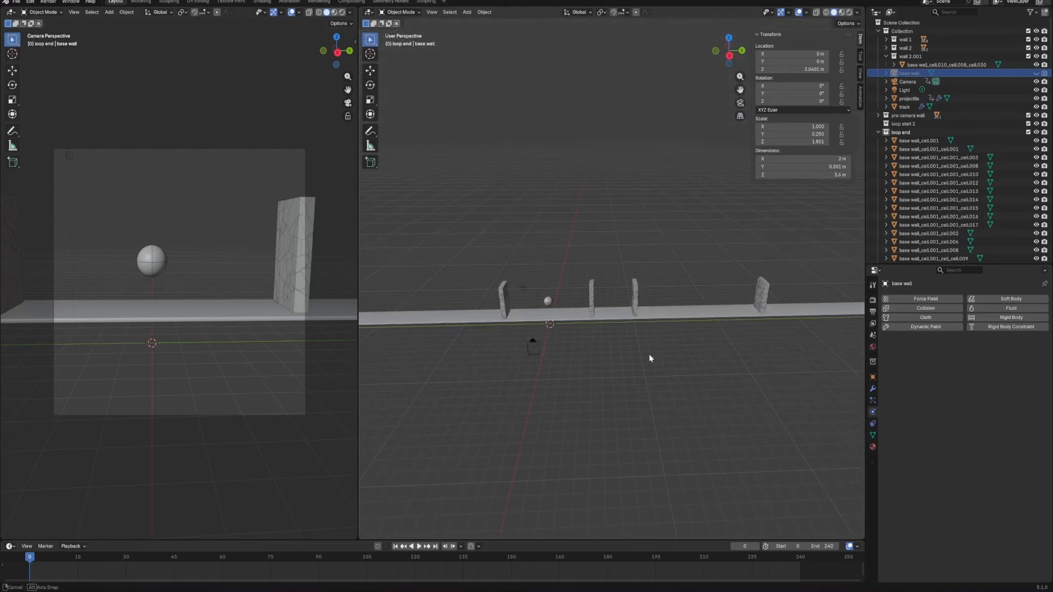
# - Add a cube at the world origin and rename it "geo node scene duplicator"
pyautogui.hotkey('shift', 'a')
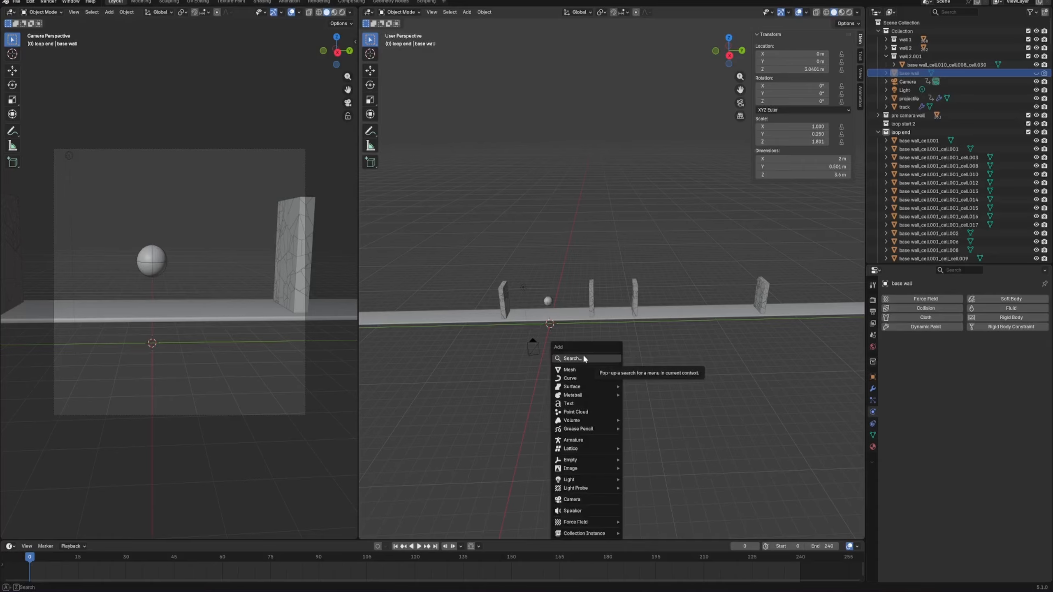
pyautogui.moveTo(581, 369)
pyautogui.click(633, 380)
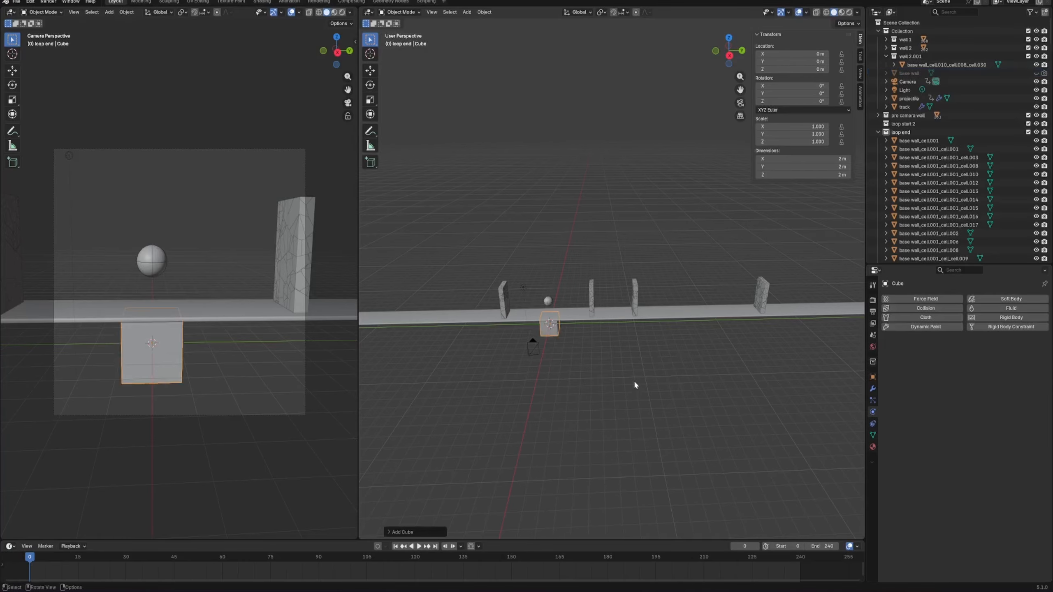
pyautogui.press('F2')
pyautogui.write('geo node sce')
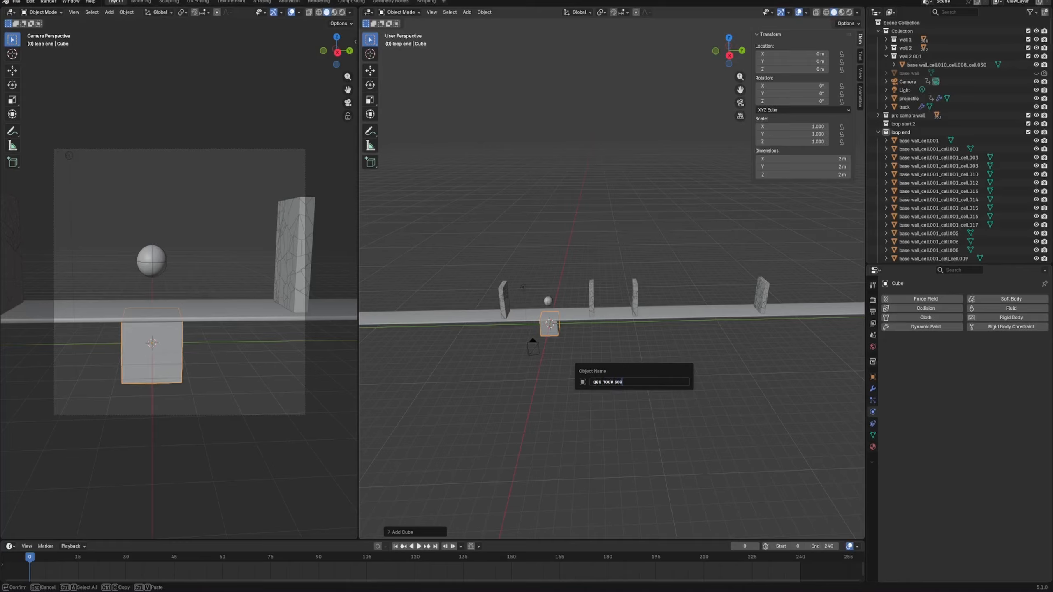
pyautogui.press('Return')
# - Move the light into a new collection named "lights"
pyautogui.click(521, 287)
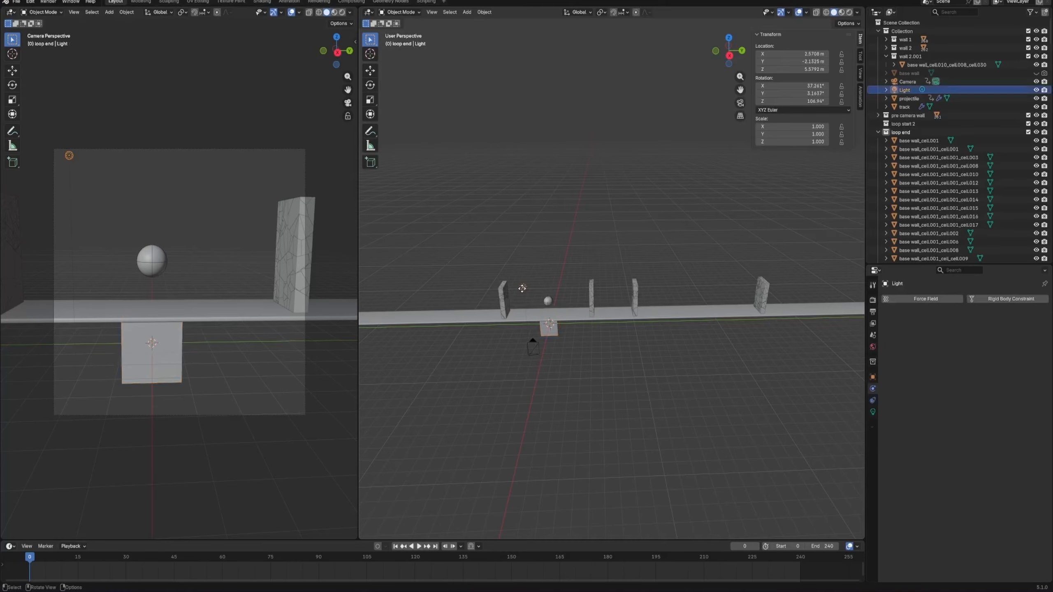
pyautogui.press('m')
pyautogui.click(522, 287)
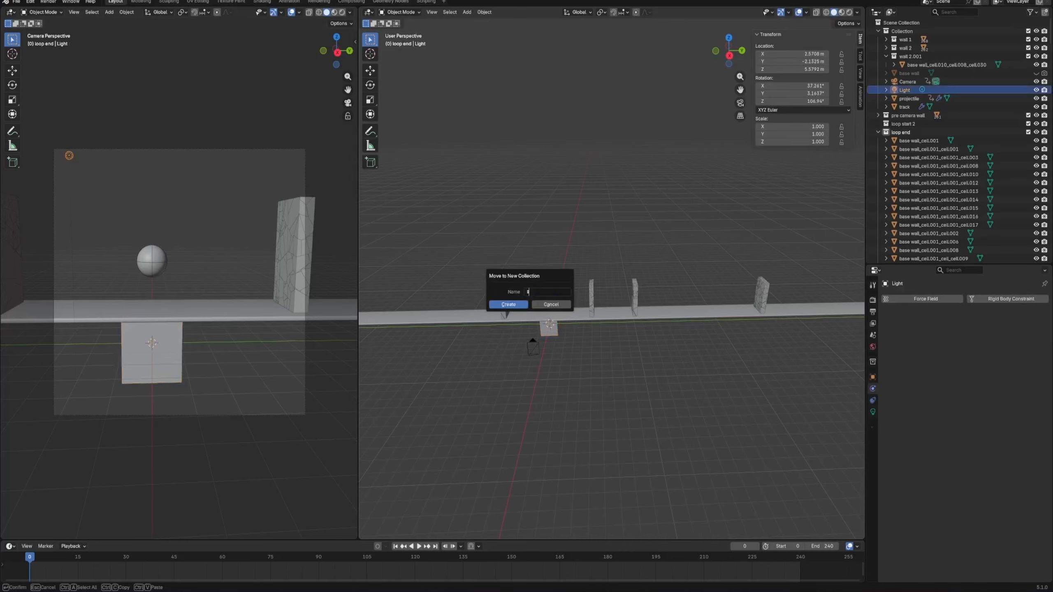
pyautogui.press('Return')
pyautogui.press('Return')
# - Create a new geometry nodes tree on the geo node scene duplicator cube in the Geometry Nodes workspace
pyautogui.click(548, 331)
pyautogui.click(391, 2)
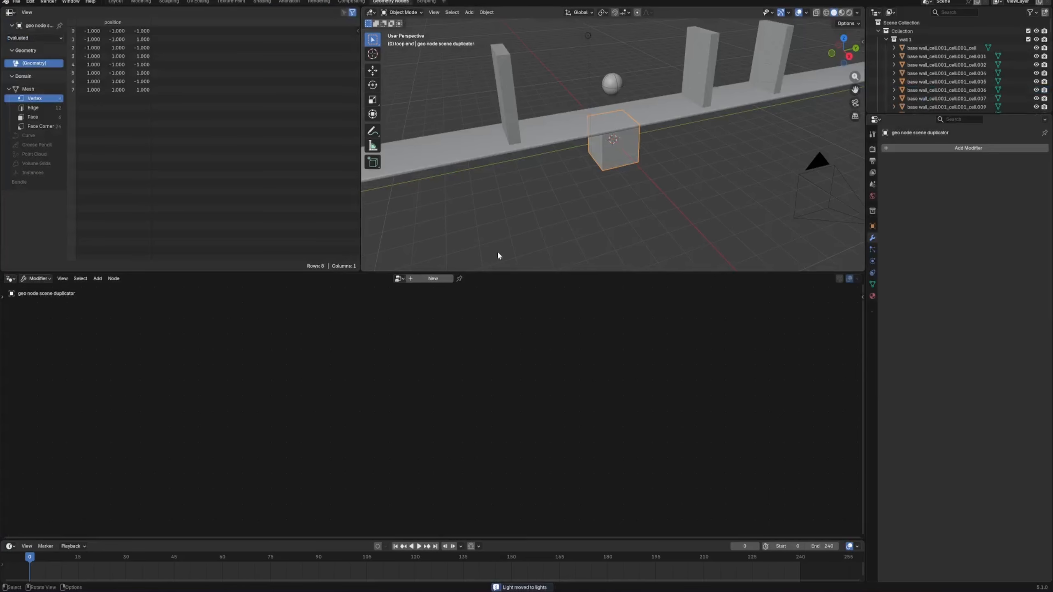
pyautogui.click(435, 279)
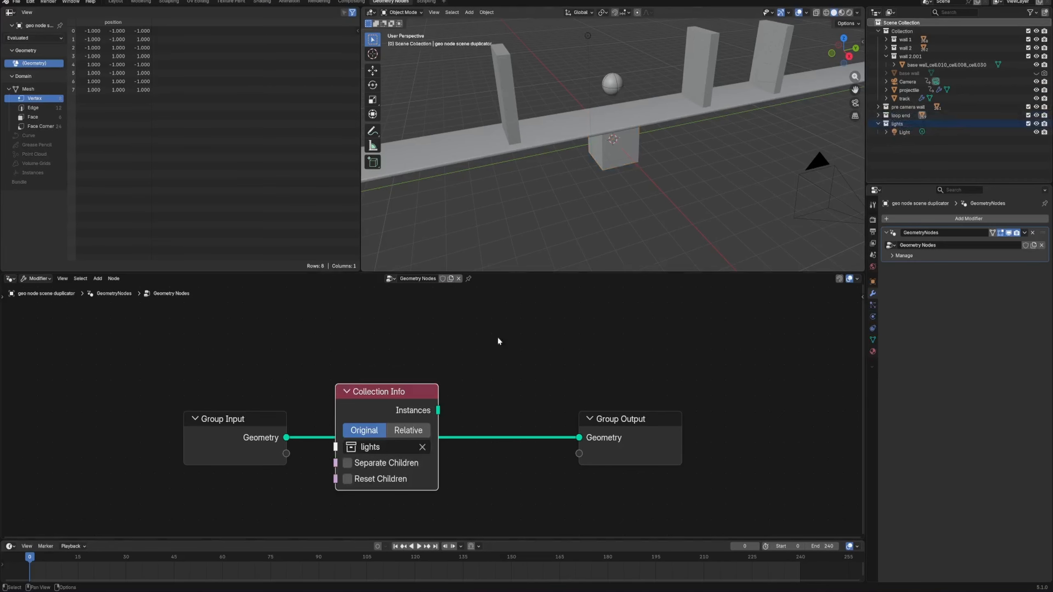
# - Insert a Transform Geometry node before the Group Output and connect the lights Collection Info node's instances to its geometry input
pyautogui.moveTo(644, 418); pyautogui.dragTo(713, 394)
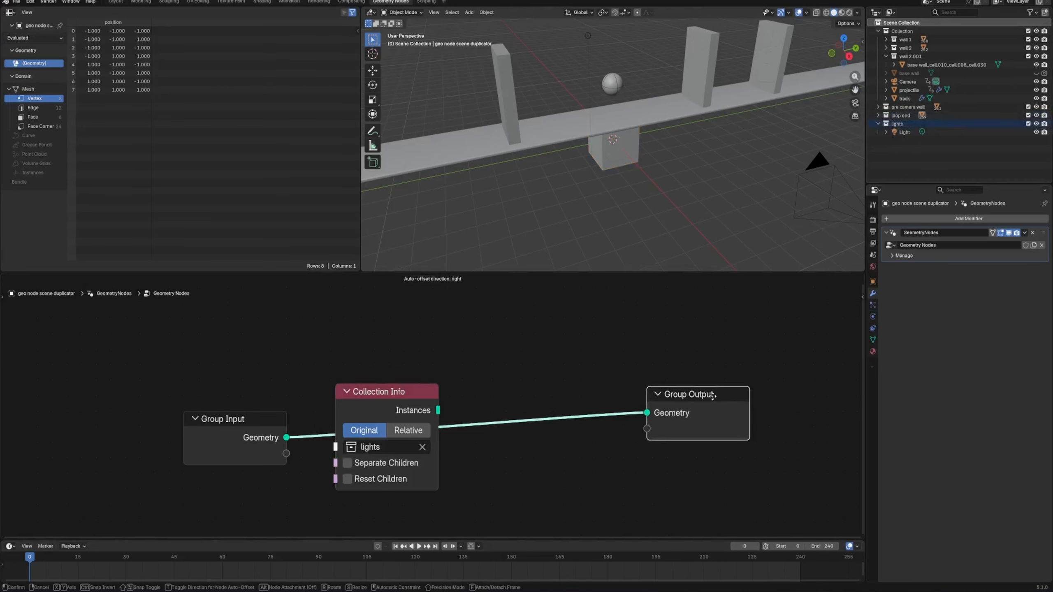
pyautogui.hotkey('shift', 'a')
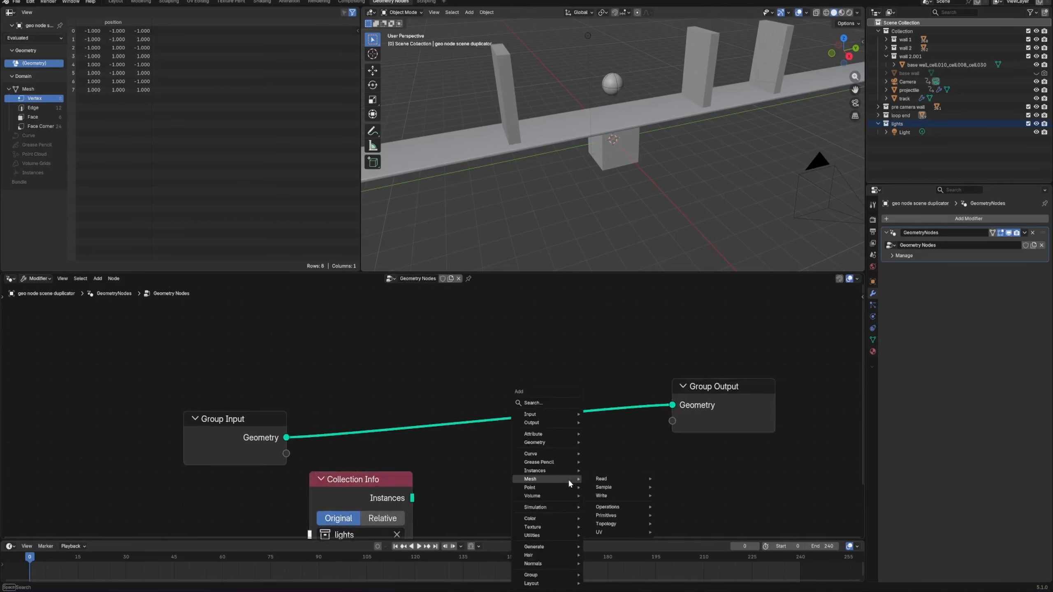
pyautogui.write('tran')
pyautogui.press('Return')
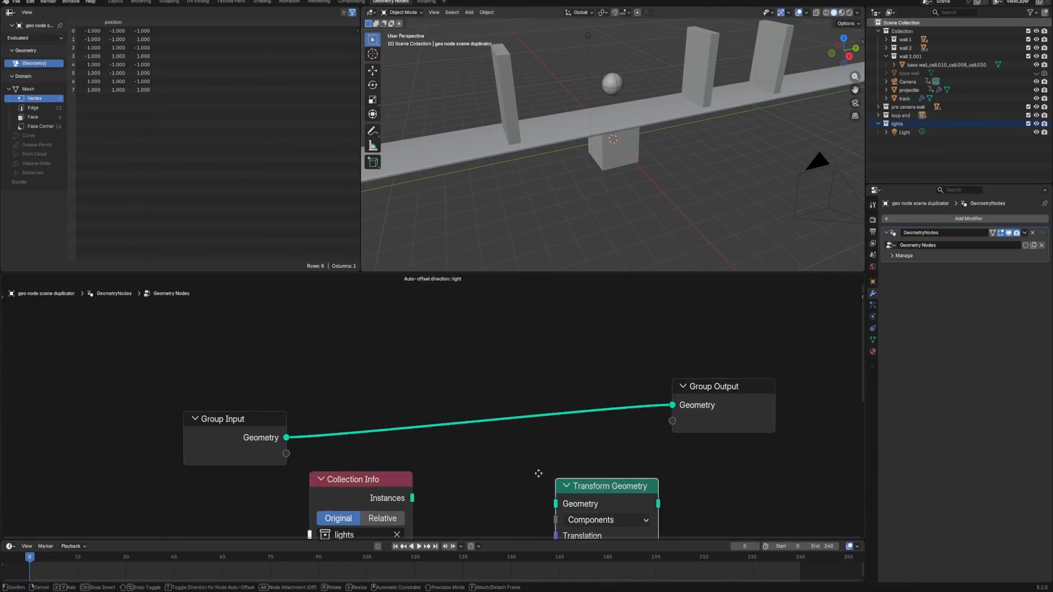
pyautogui.click(511, 384)
pyautogui.moveTo(412, 498); pyautogui.dragTo(524, 414)
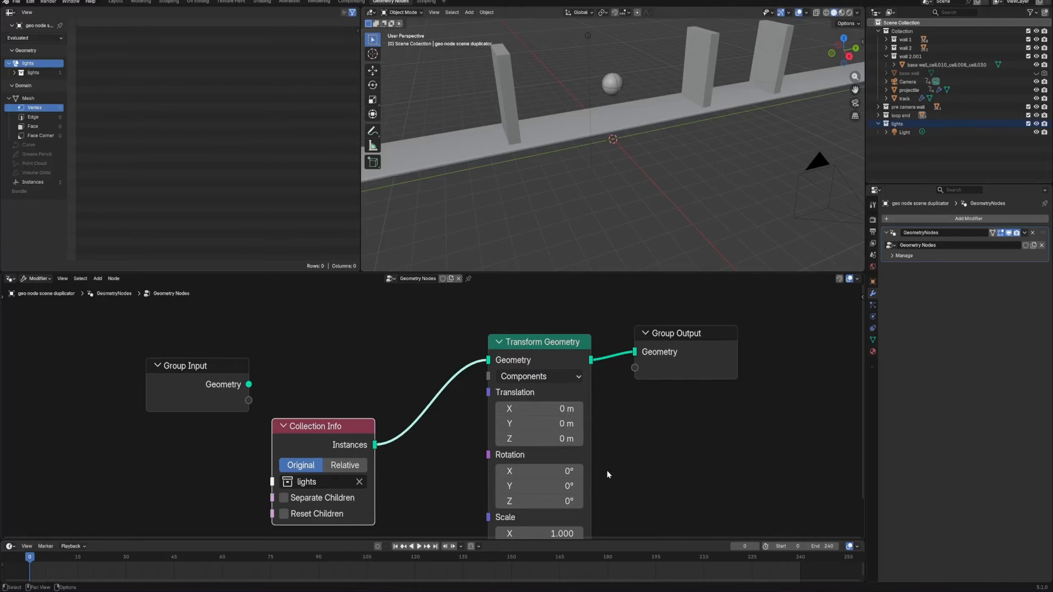
# - Set the Transform Geometry node's Y translation to 20 m and the Collection Info node to Relative
pyautogui.click(539, 423)
pyautogui.write('20')
pyautogui.press('Return')
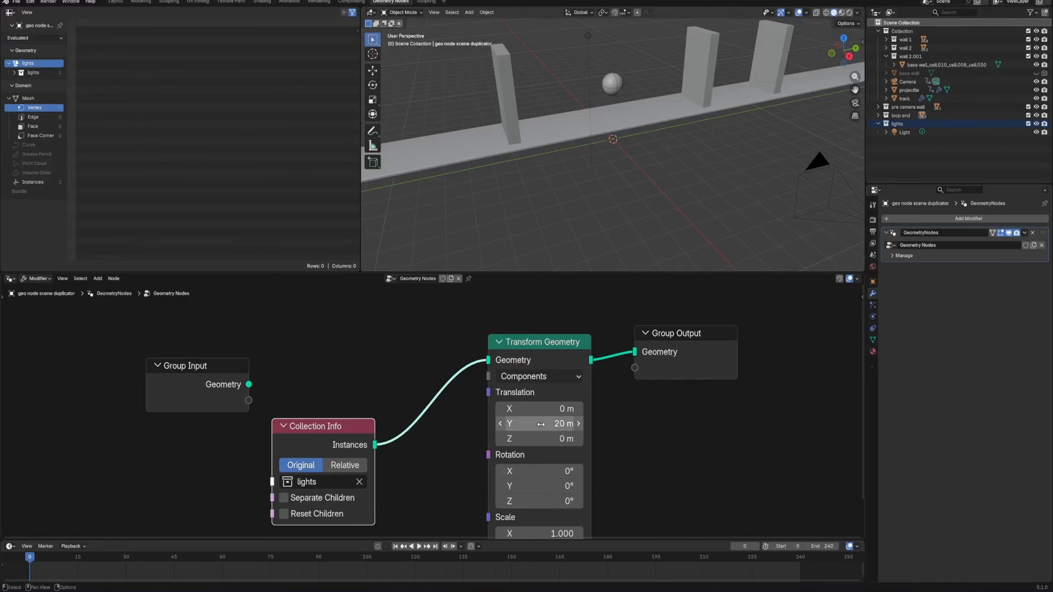
pyautogui.moveTo(664, 137); pyautogui.dragTo(688, 153, button='middle')
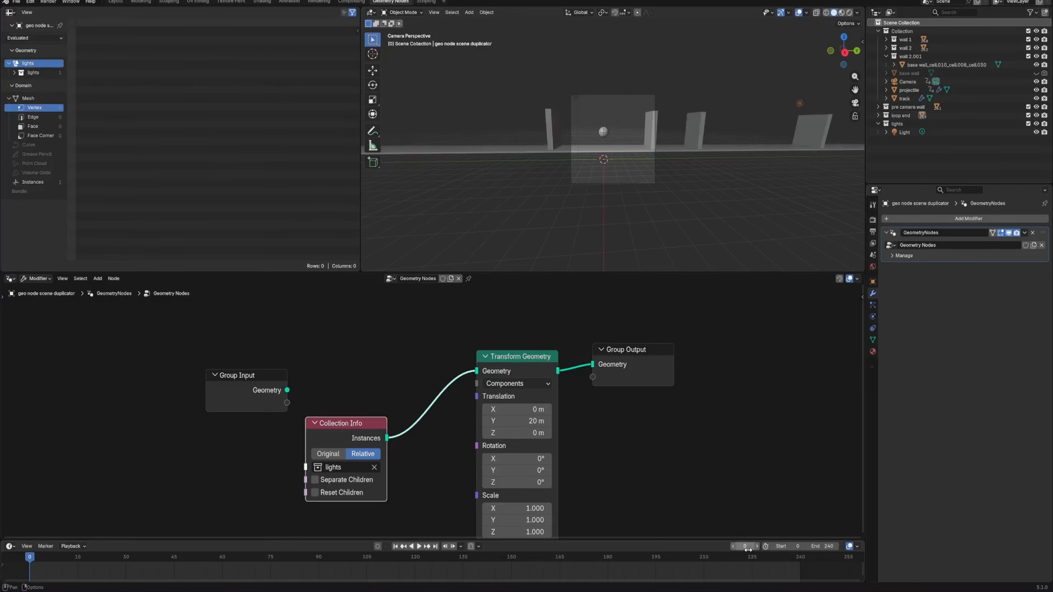
pyautogui.click(568, 448)
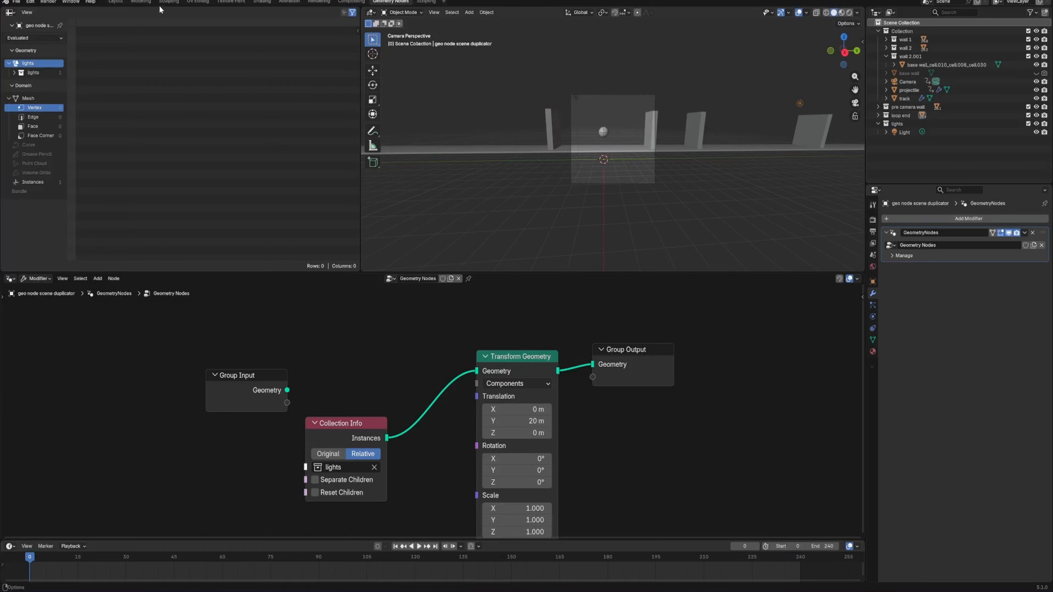
# - Return to the Layout workspace, select the light above the track, and show the camera view in Rendered shading
pyautogui.click(115, 2)
pyautogui.moveTo(454, 205); pyautogui.dragTo(597, 344, button='middle')
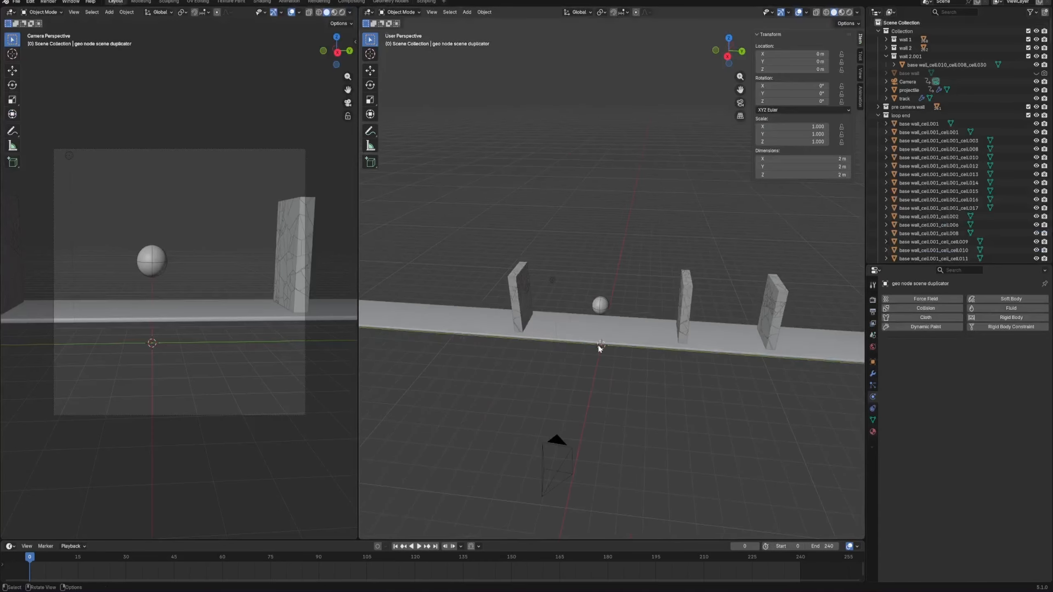
pyautogui.click(552, 281)
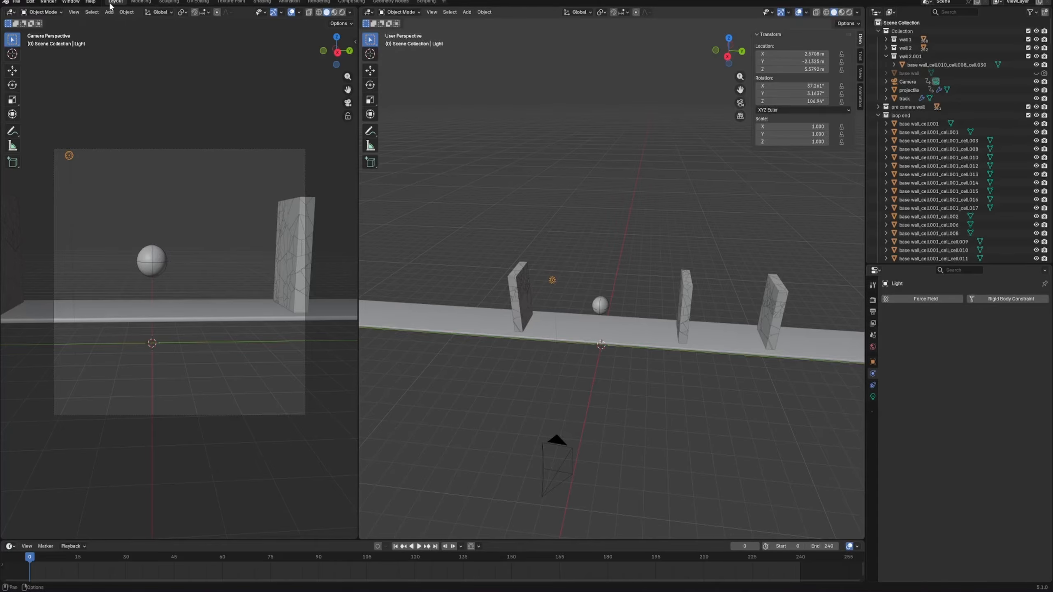
pyautogui.press('z')
pyautogui.click(221, 105)
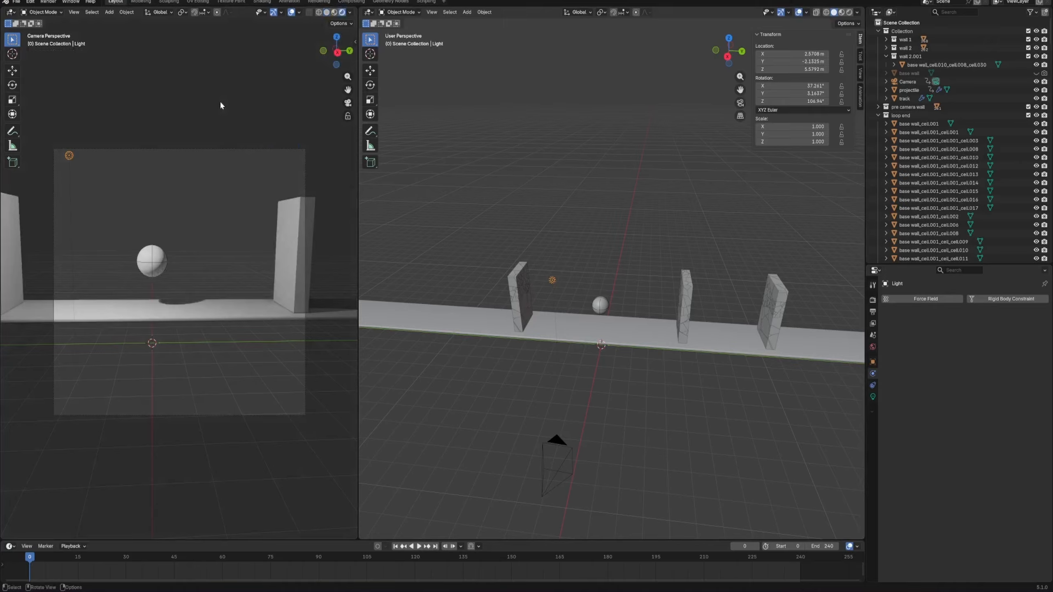
# - Bake the rigid body world's simulation cache and play back the animation
pyautogui.click(554, 329)
pyautogui.moveTo(554, 328); pyautogui.dragTo(770, 285, button='middle')
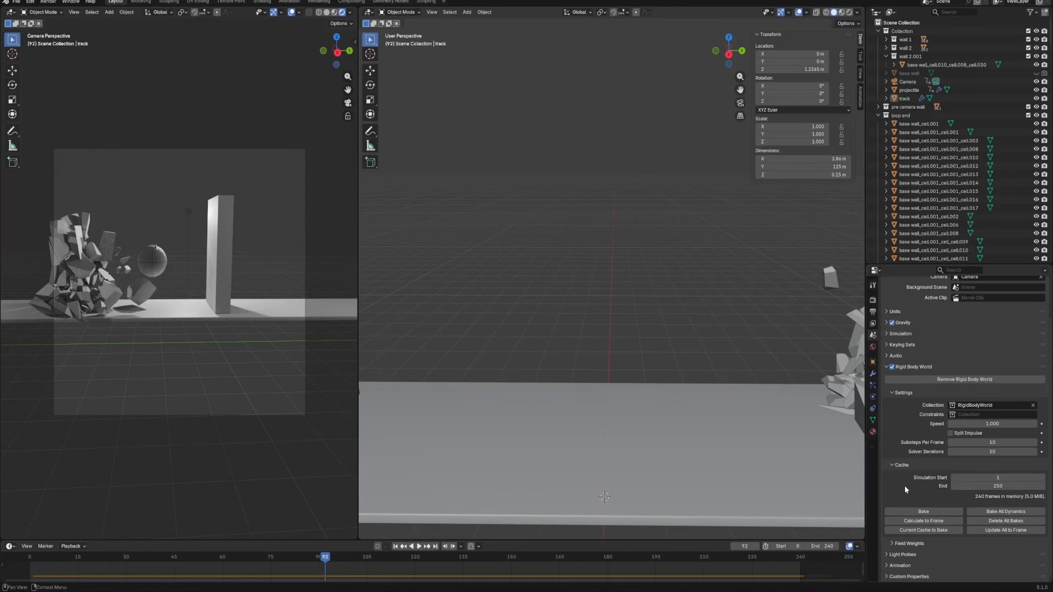
pyautogui.click(924, 513)
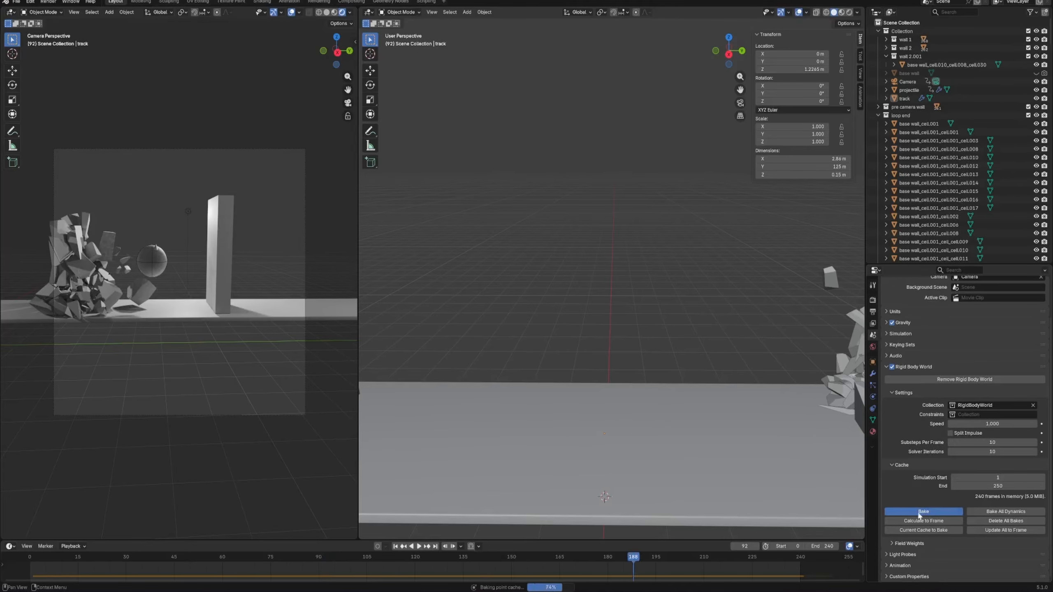
pyautogui.press('space')
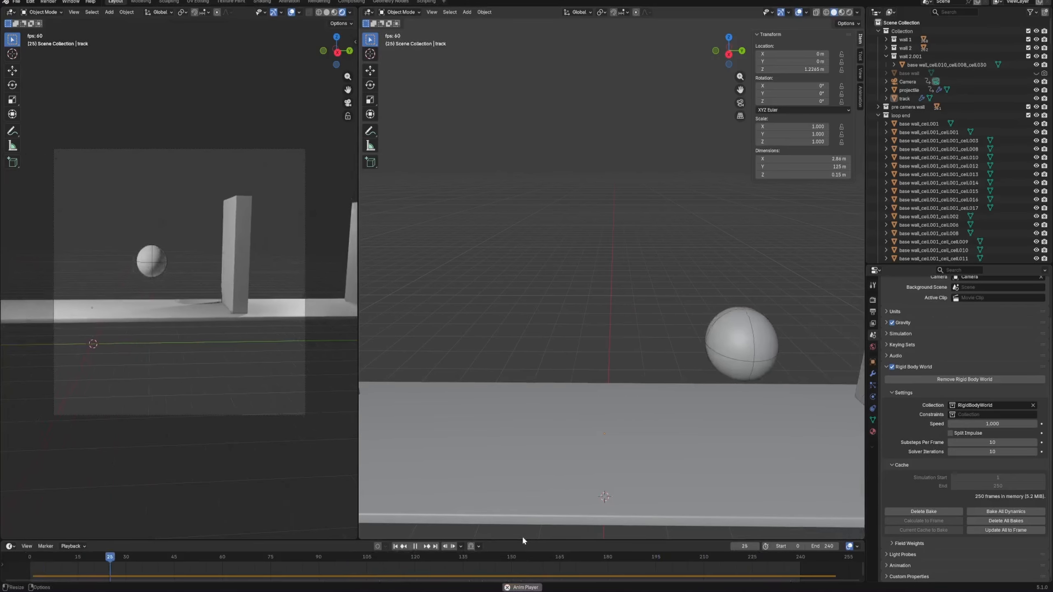
pyautogui.press('space')
# - Give the projectile a new material in the Shading workspace, with a black base color and increased metallic
pyautogui.click(633, 359)
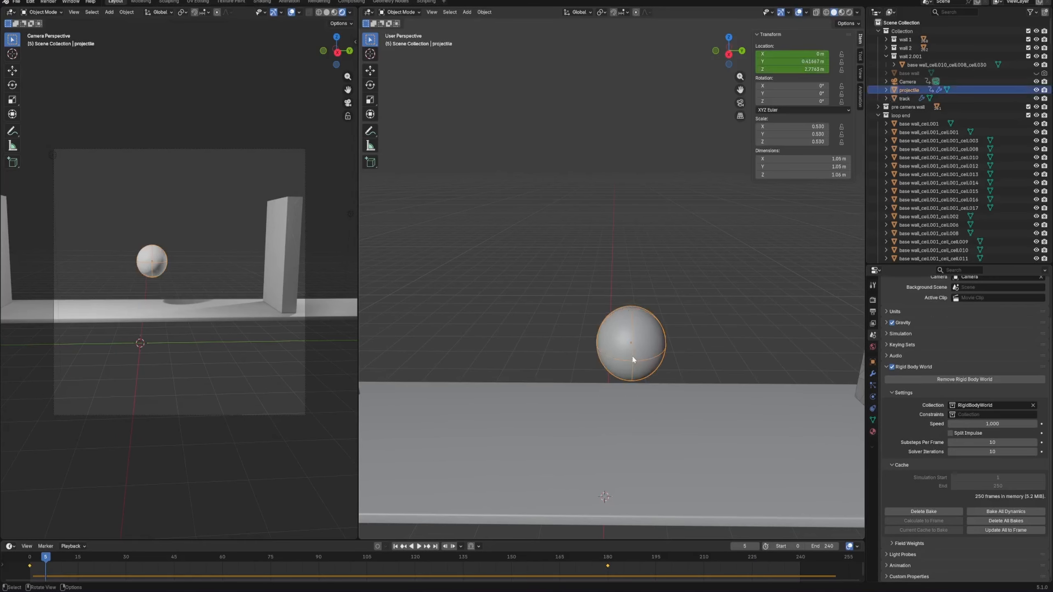
pyautogui.click(636, 269)
pyautogui.click(635, 345)
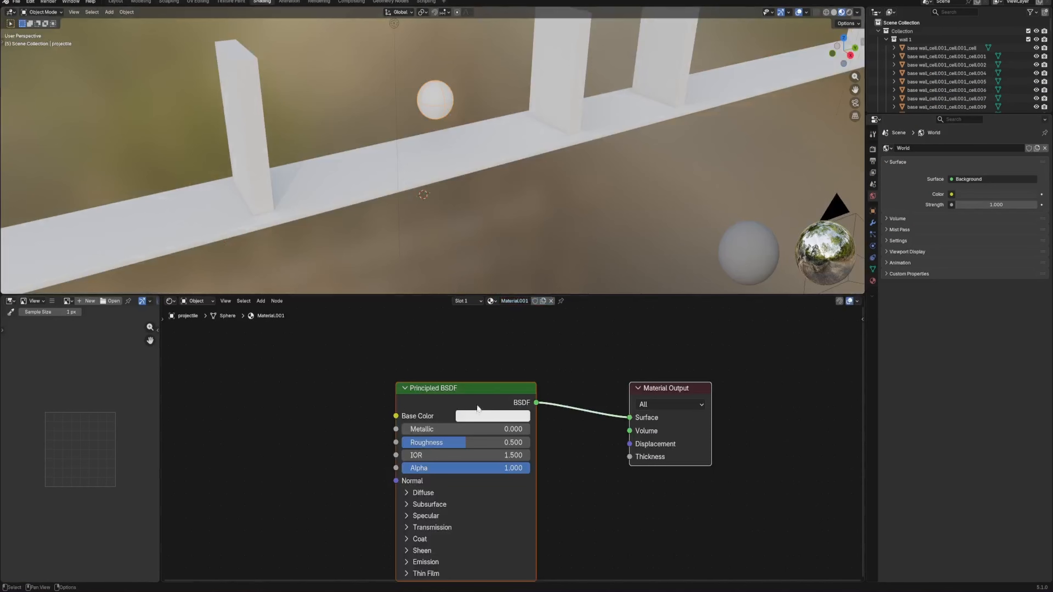
pyautogui.click(477, 415)
pyautogui.moveTo(497, 430); pyautogui.dragTo(535, 430)
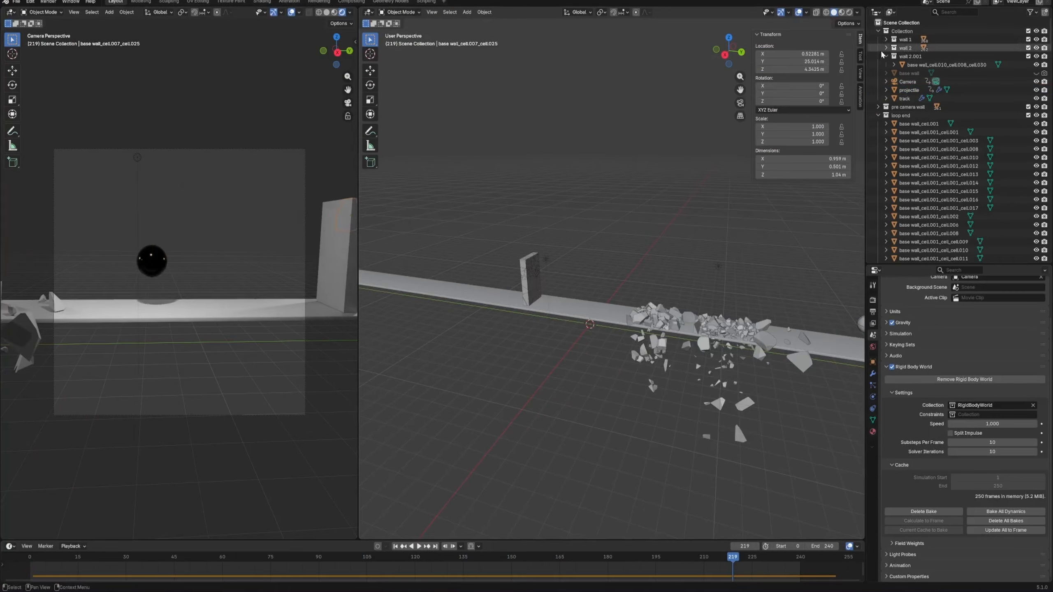
# - Create a material named "wall material" on a wall fragment in the Shading workspace and set its subsurface weight to 1.000
pyautogui.click(262, 3)
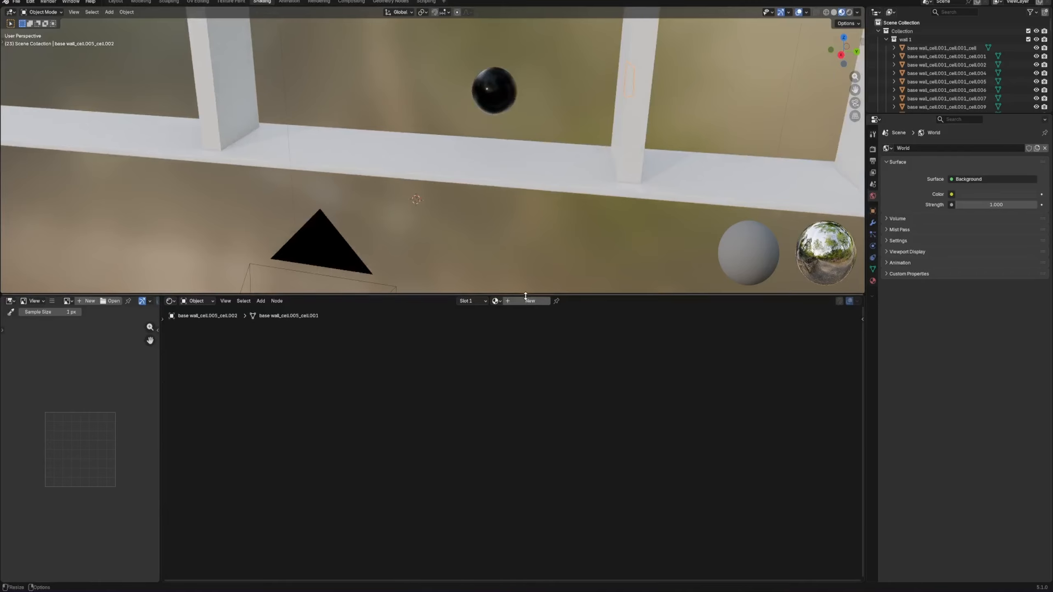
pyautogui.click(529, 301)
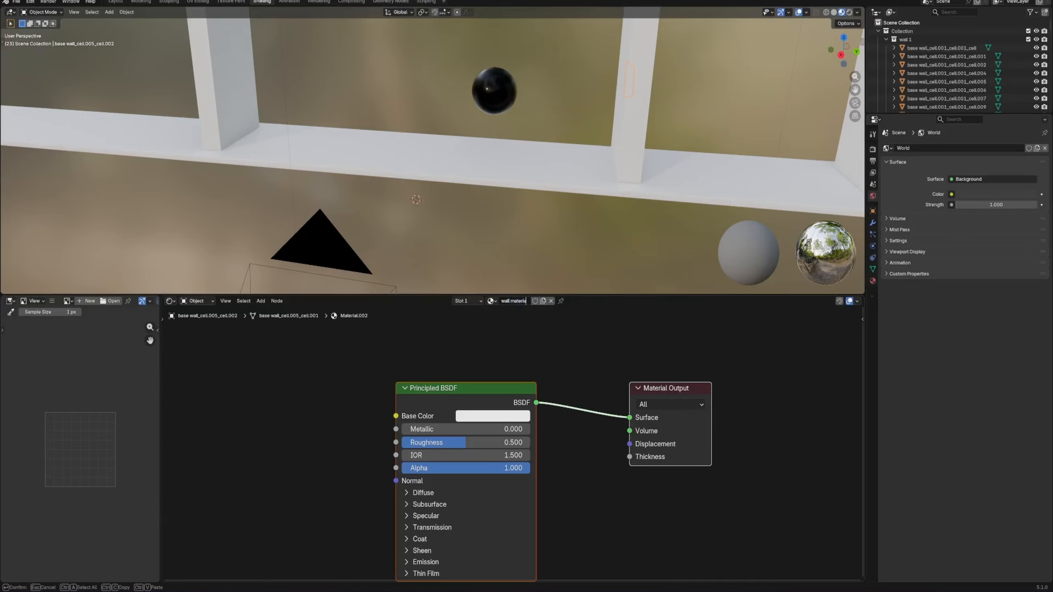
pyautogui.hotkey('shift', 'a')
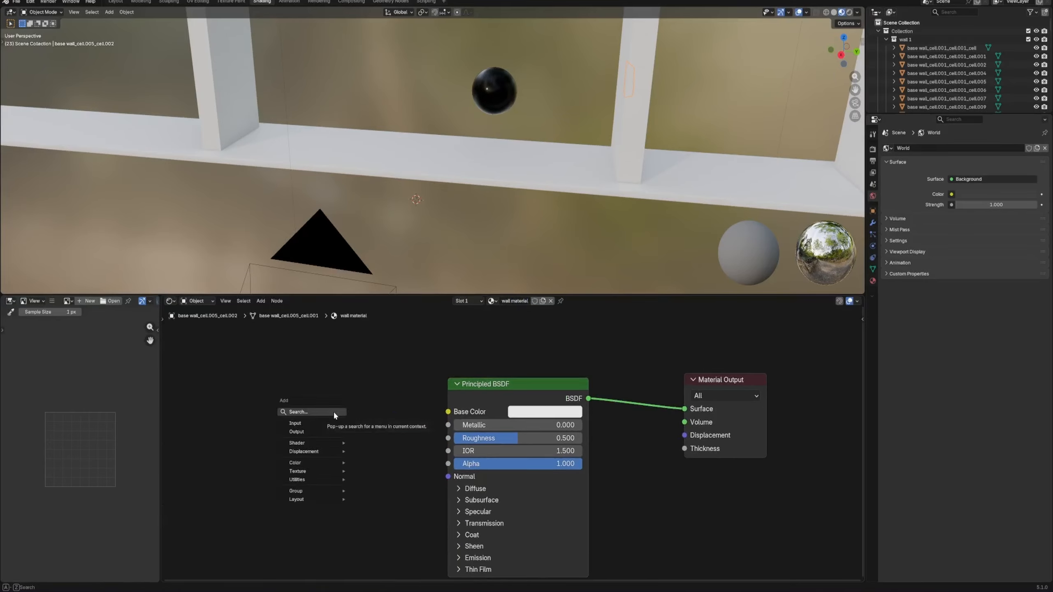
pyautogui.click(476, 500)
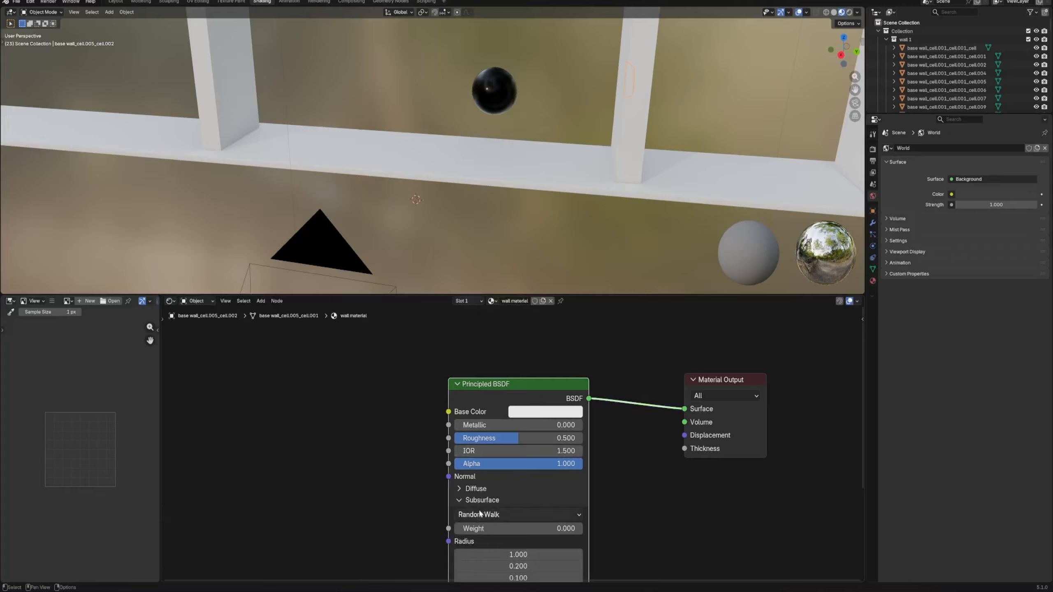
pyautogui.moveTo(475, 529); pyautogui.dragTo(580, 528)
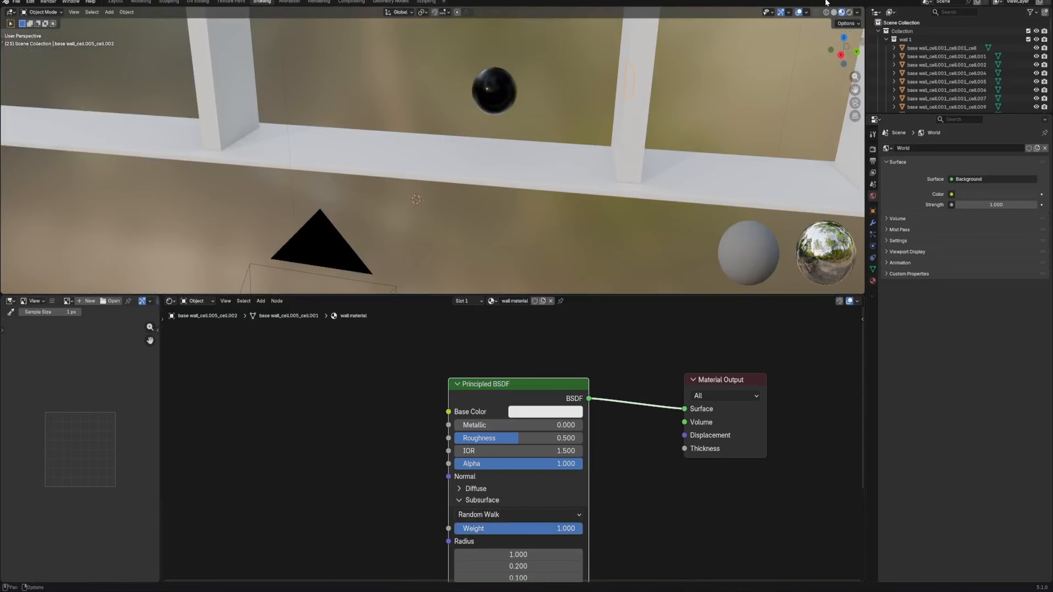
# - Switch the viewport to Rendered shading and link the wall material to all objects in the wall 1 collection
pyautogui.click(848, 14)
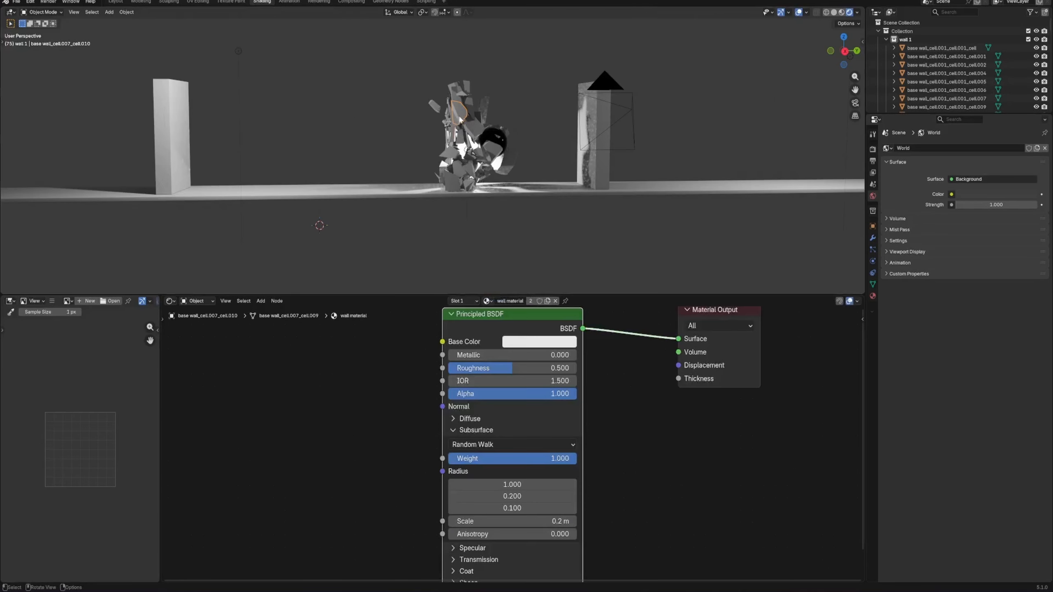
pyautogui.moveTo(431, 146); pyautogui.dragTo(468, 152, button='middle')
pyautogui.rightClick(904, 40)
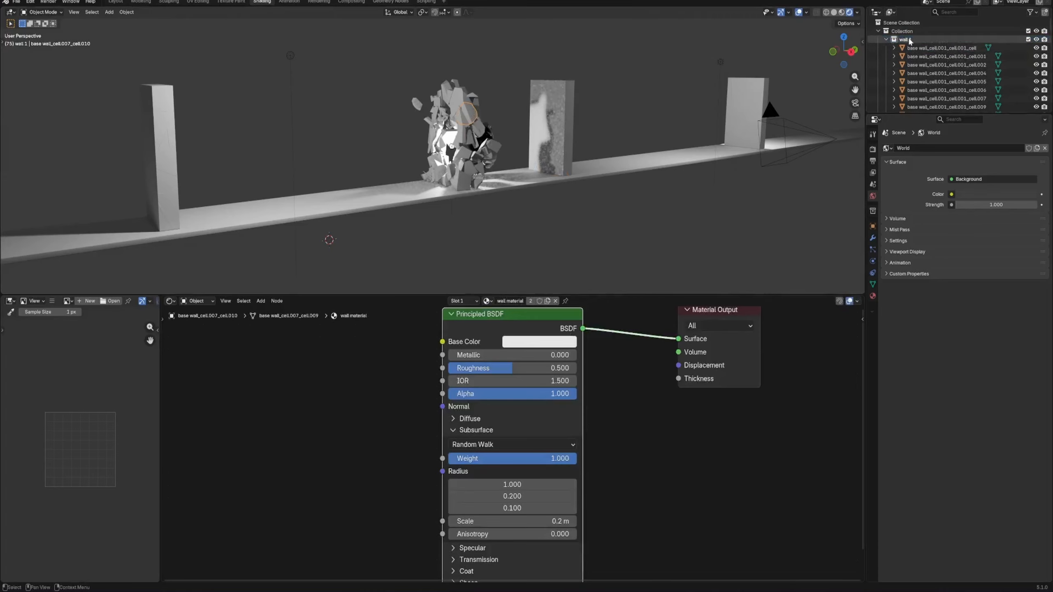
pyautogui.rightClick(909, 40)
pyautogui.click(858, 82)
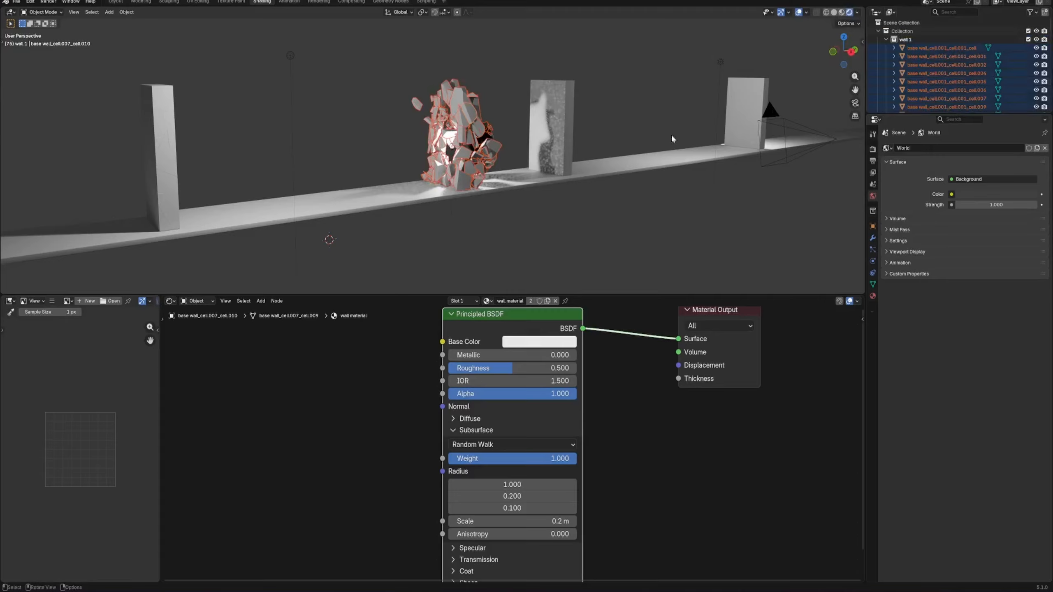
pyautogui.hotkey('ctrl', 'l')
pyautogui.click(573, 180)
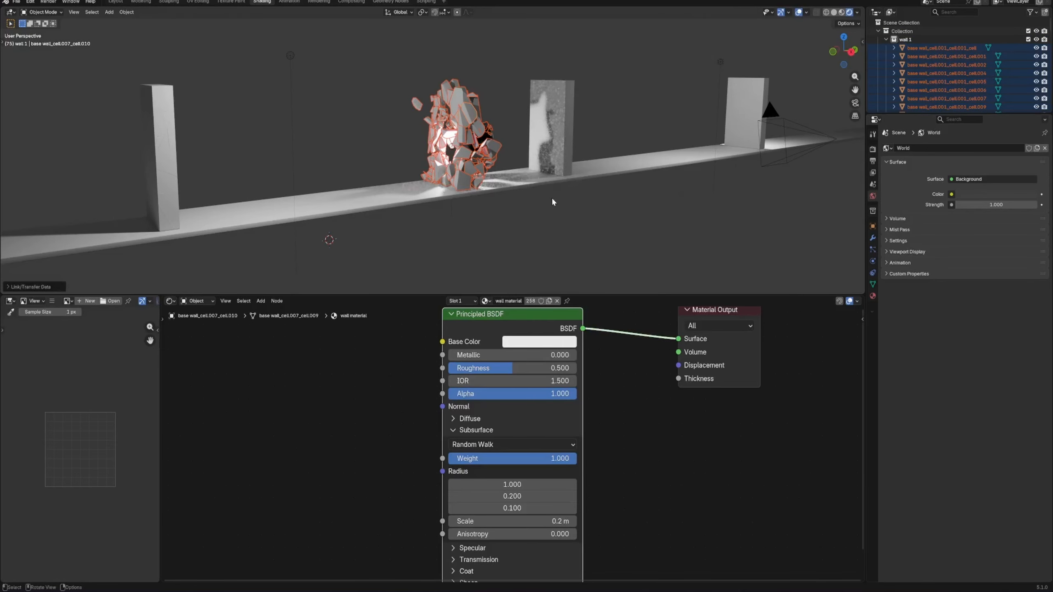
# - Set the wall material's subsurface scale to 3.4 m
pyautogui.click(460, 180)
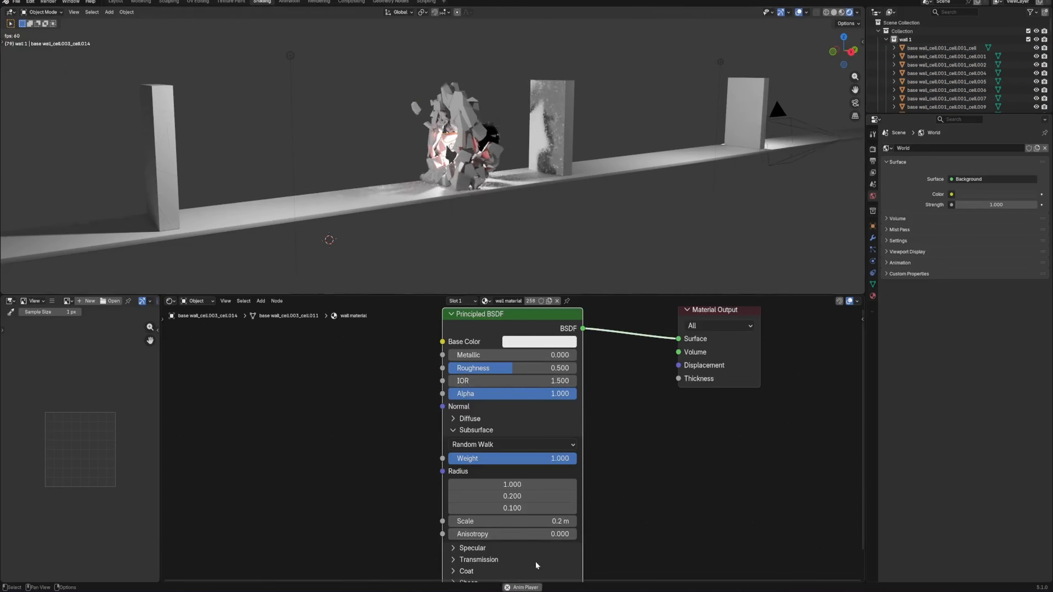
pyautogui.moveTo(602, 234); pyautogui.dragTo(575, 201, button='middle')
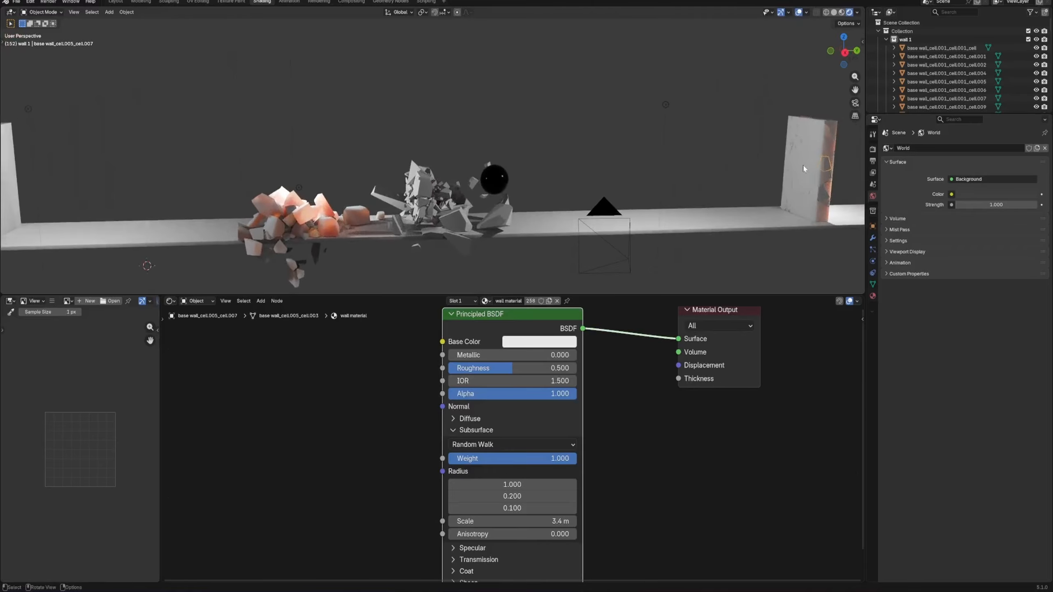
# - Assign the wall material to a wall 2 fragment and link it to all objects in the wall 2 collection
pyautogui.click(456, 198)
pyautogui.click(505, 302)
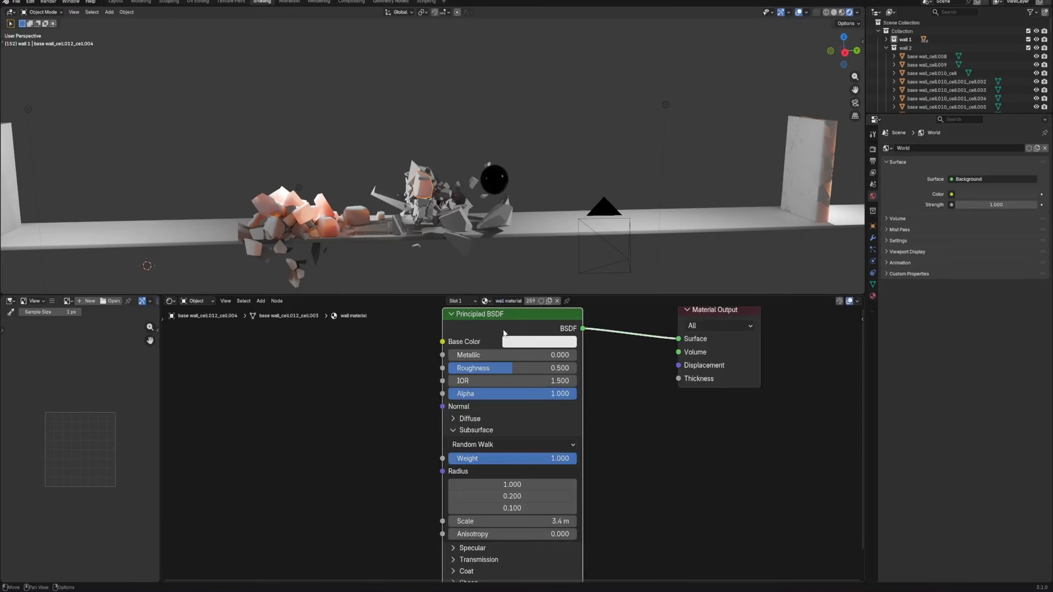
pyautogui.rightClick(895, 48)
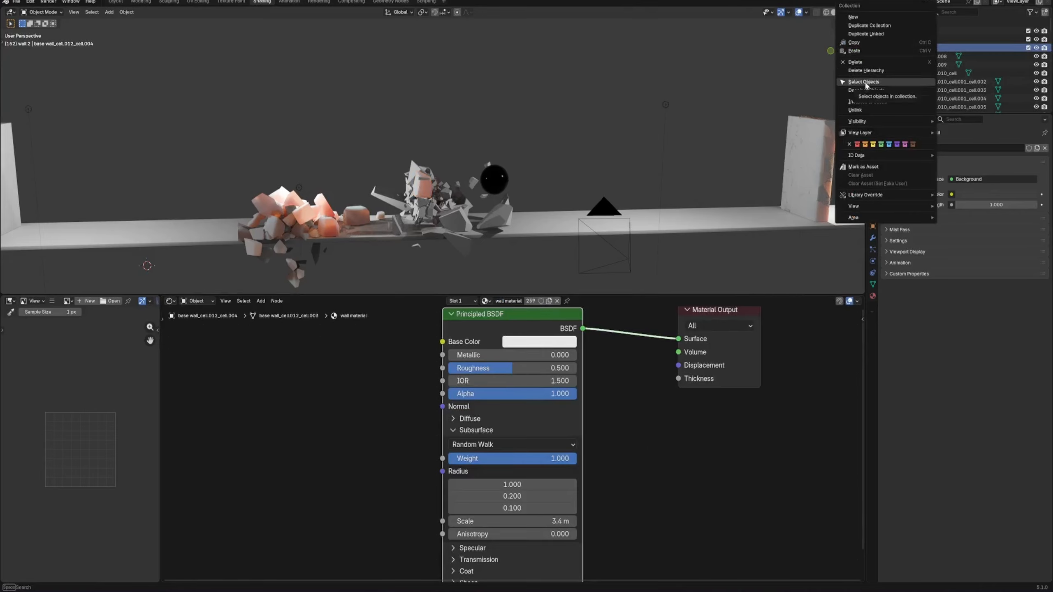
pyautogui.click(865, 83)
pyautogui.hotkey('ctrl', 'l')
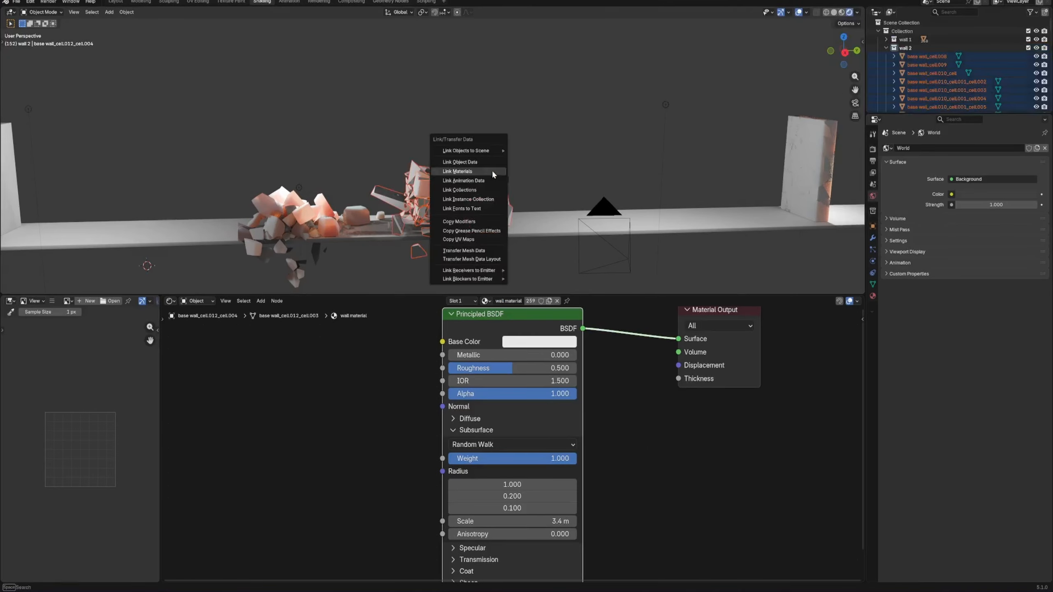
pyautogui.click(492, 170)
pyautogui.click(606, 131)
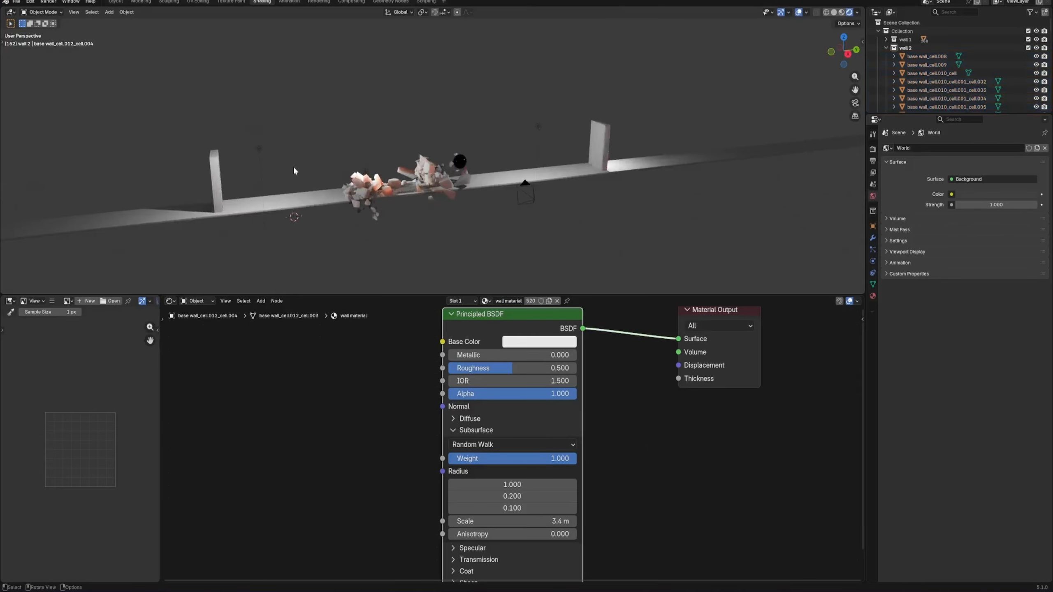
# - Delete the duplicate light above the track and add an area light to the lights collection
pyautogui.press('KP_Decimal')
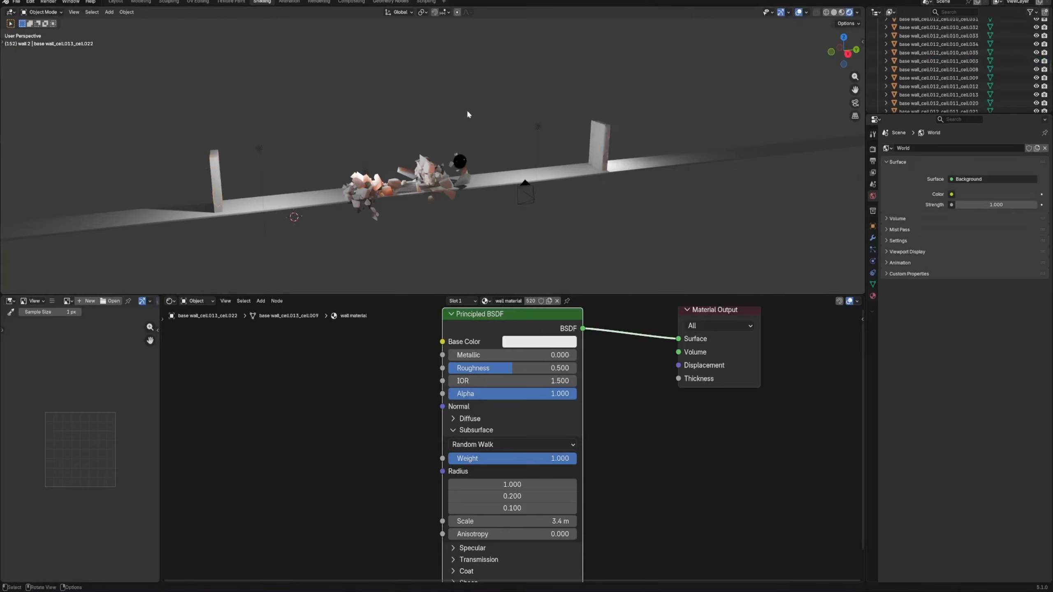
pyautogui.scroll(4, 460, 165)
pyautogui.moveTo(465, 214); pyautogui.dragTo(420, 218, button='middle')
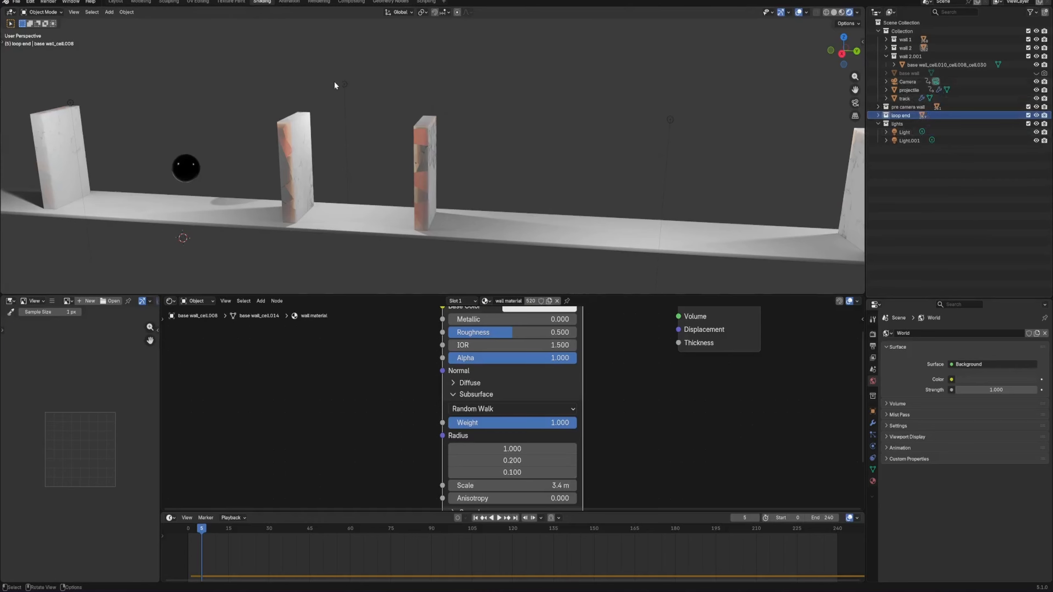
pyautogui.press('Delete')
pyautogui.hotkey('shift', 'a')
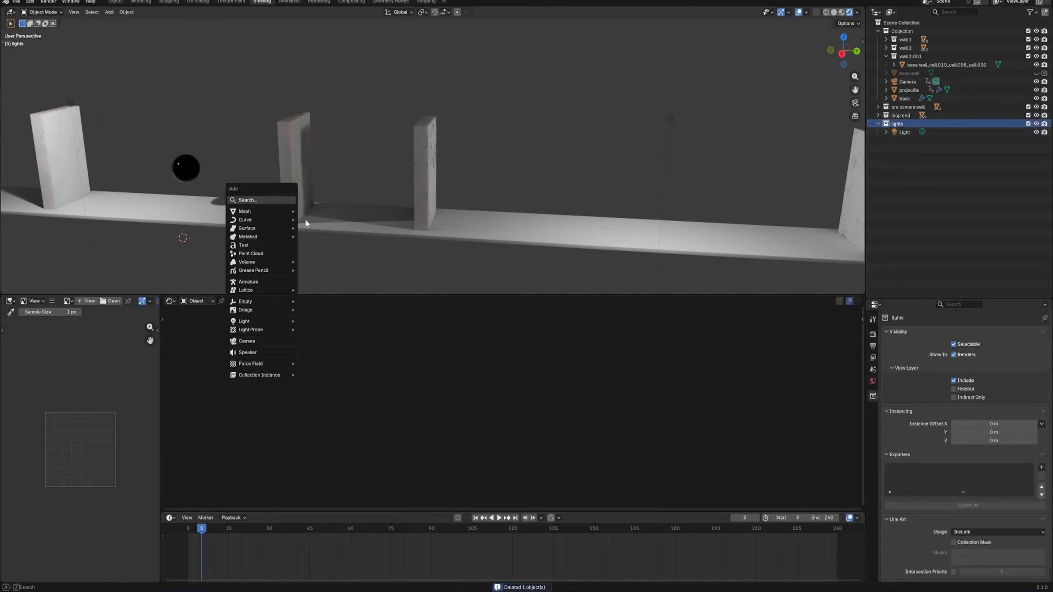
pyautogui.click(318, 339)
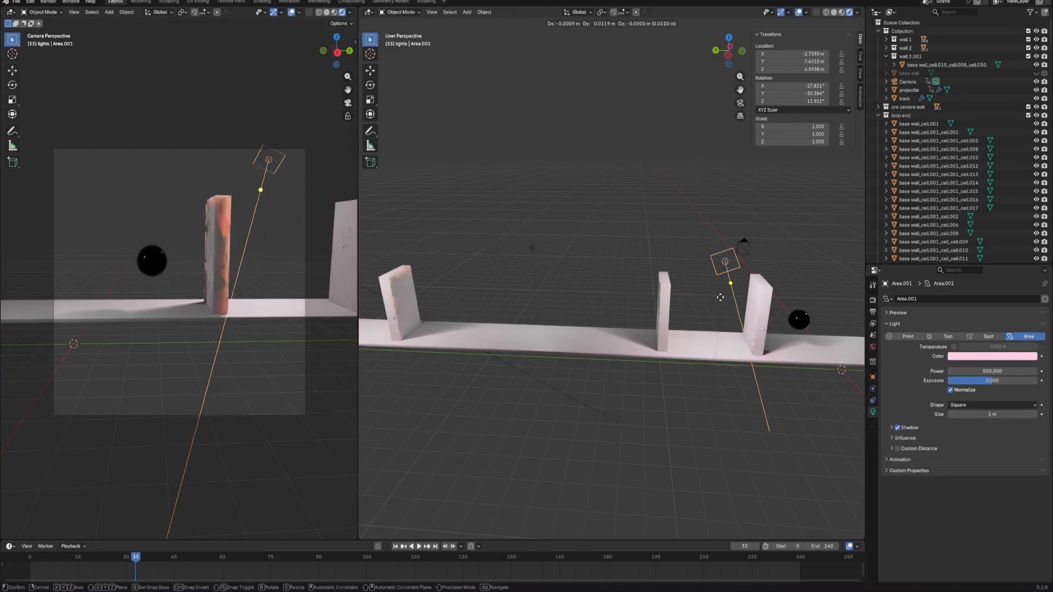
# - Select a fragment of the shattering wall and add a Noise Texture node to its wall material in the Shading workspace
pyautogui.click(529, 286)
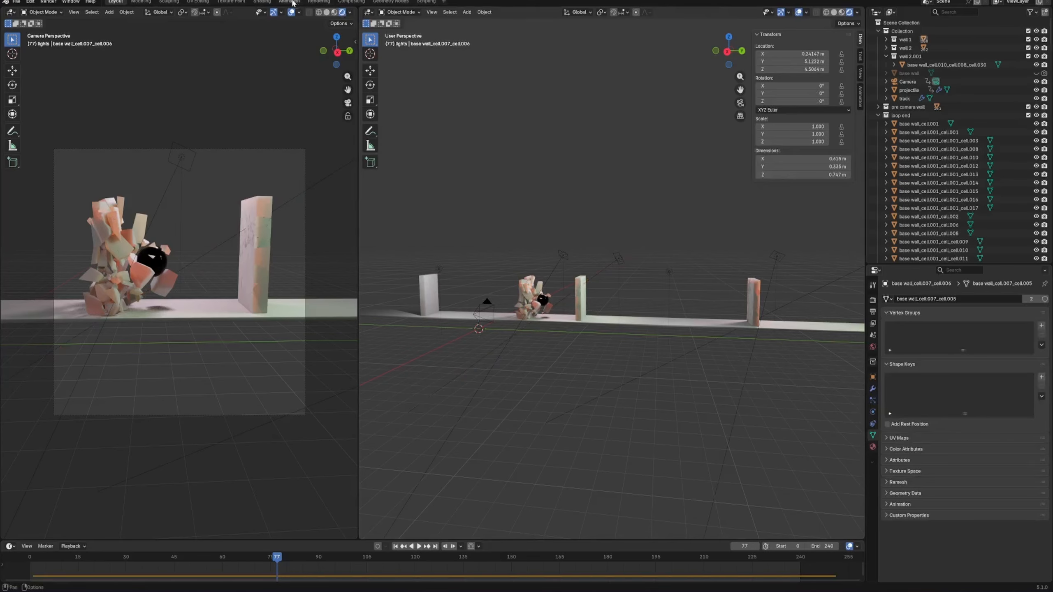
pyautogui.click(262, 2)
pyautogui.hotkey('shift', 'a')
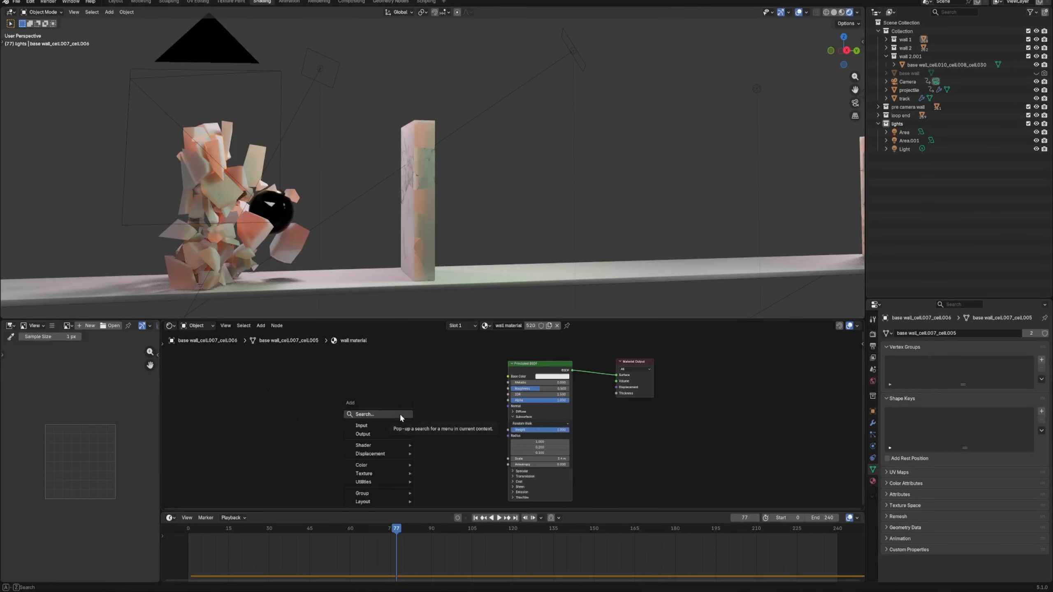
pyautogui.click(400, 418)
pyautogui.press('Return')
pyautogui.hotkey('shift', 'a')
pyautogui.press('Return')
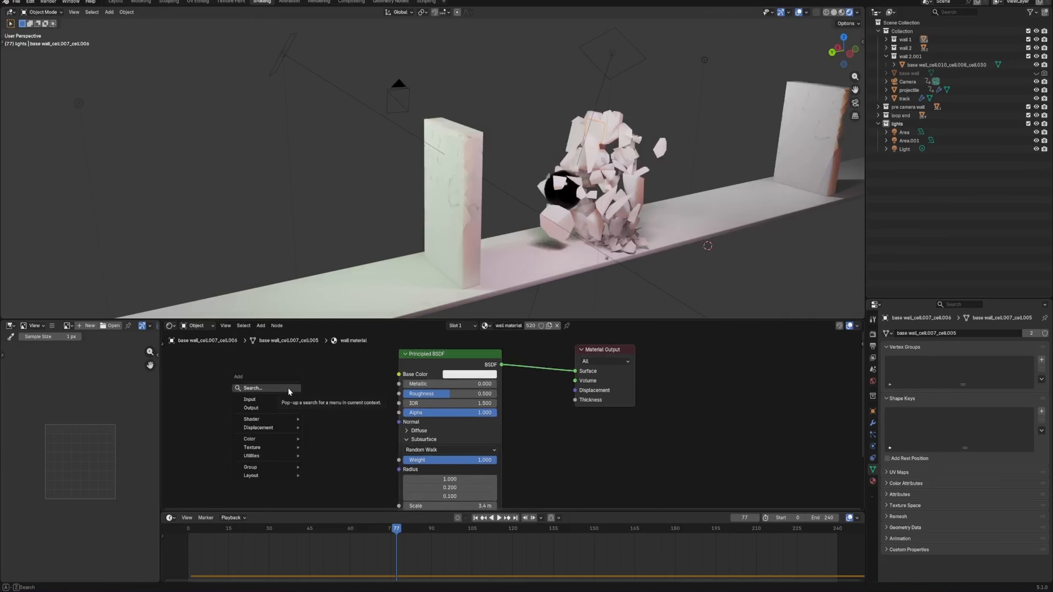
pyautogui.write('noise')
pyautogui.press('Return')
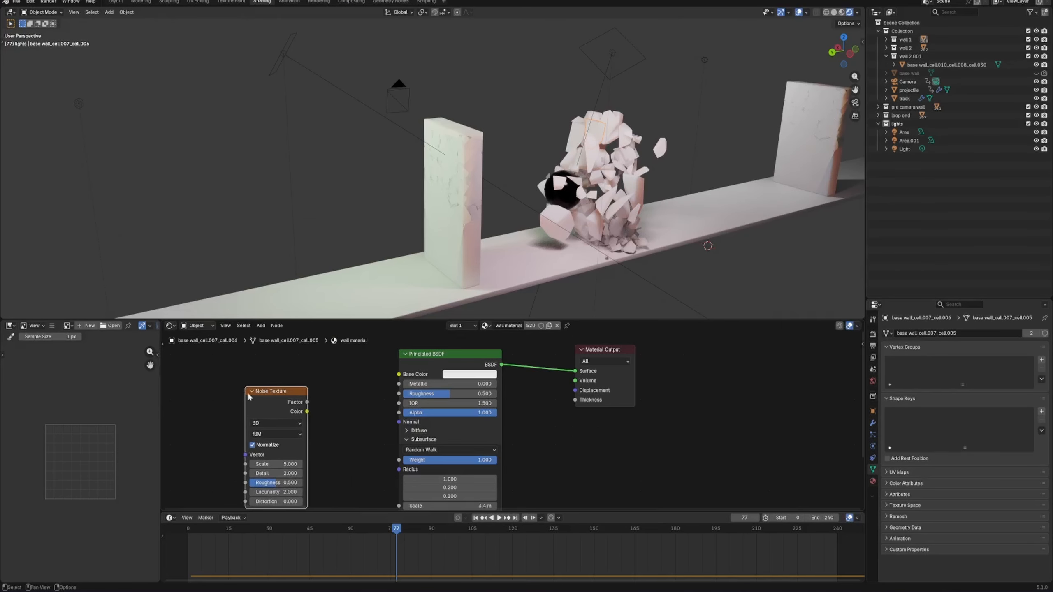
# - Try a Geometry Random Per Island output and a Fresnel node in the wall material
pyautogui.hotkey('shift', 'a')
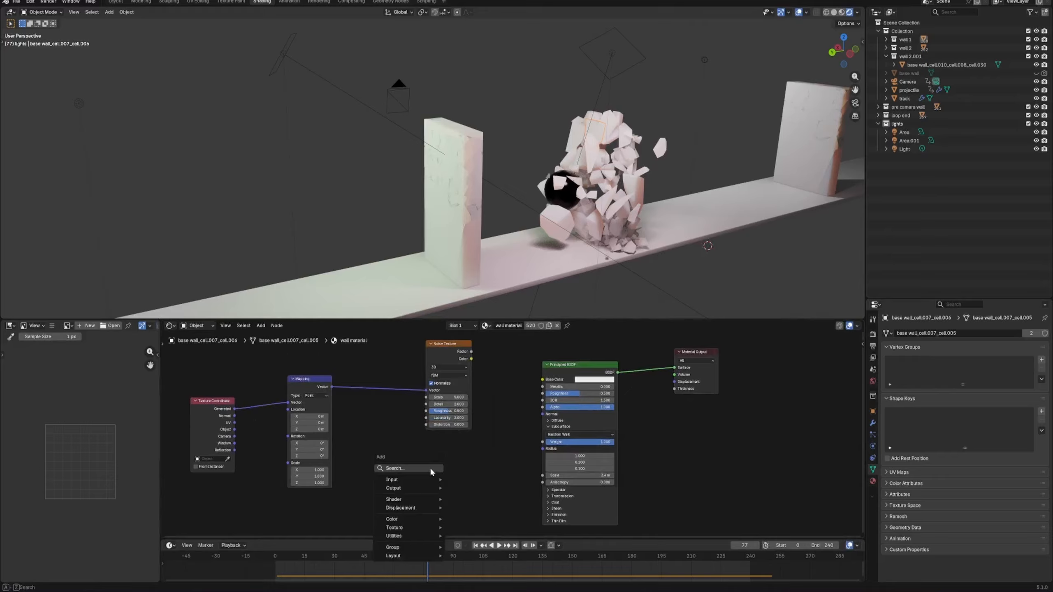
pyautogui.write('geometry')
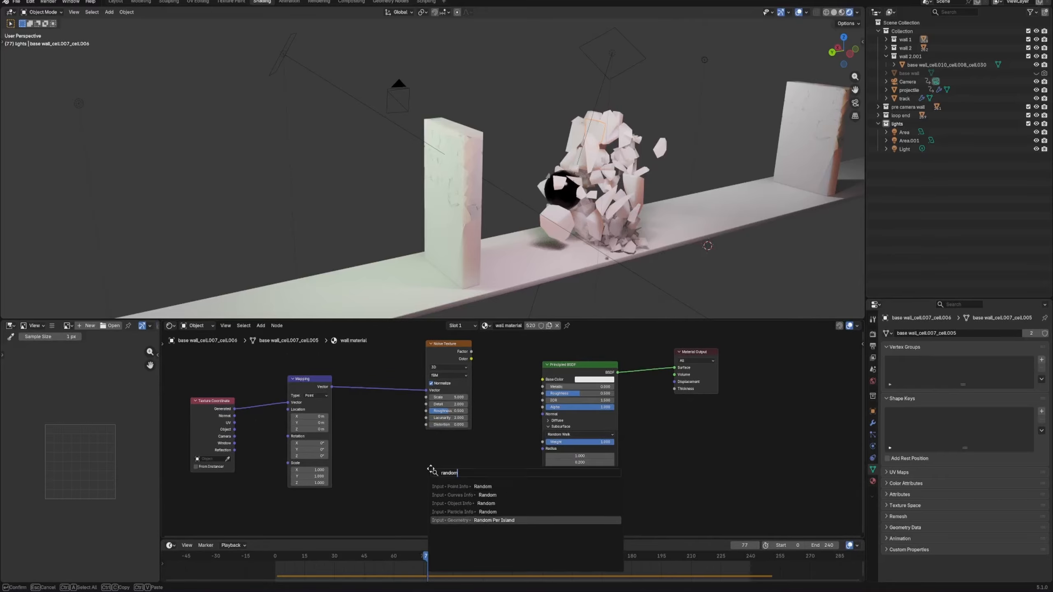
pyautogui.press('Return')
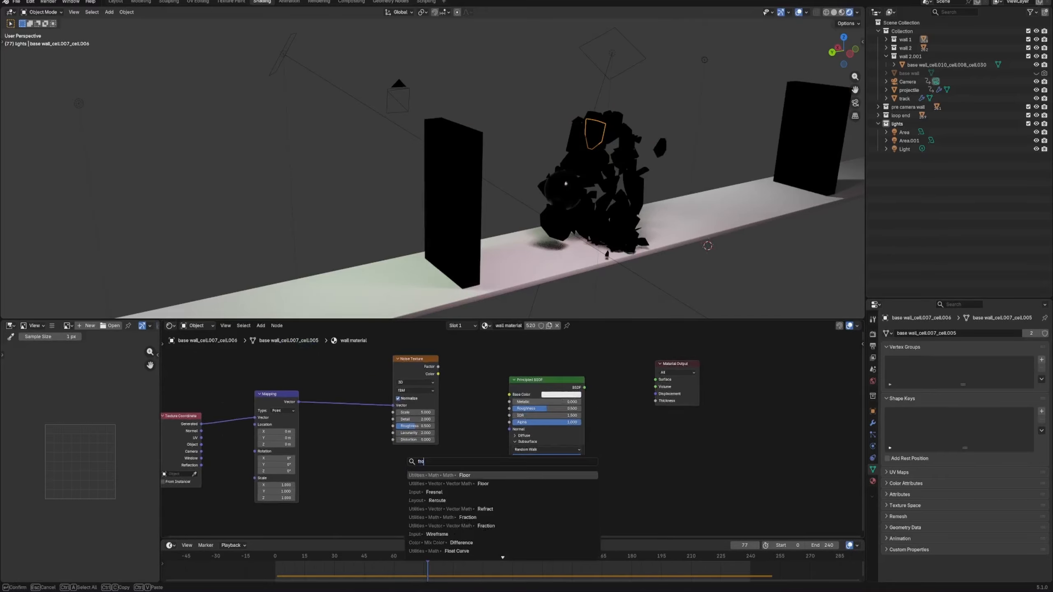
pyautogui.write('fresnel')
pyautogui.press('Return')
pyautogui.press('space')
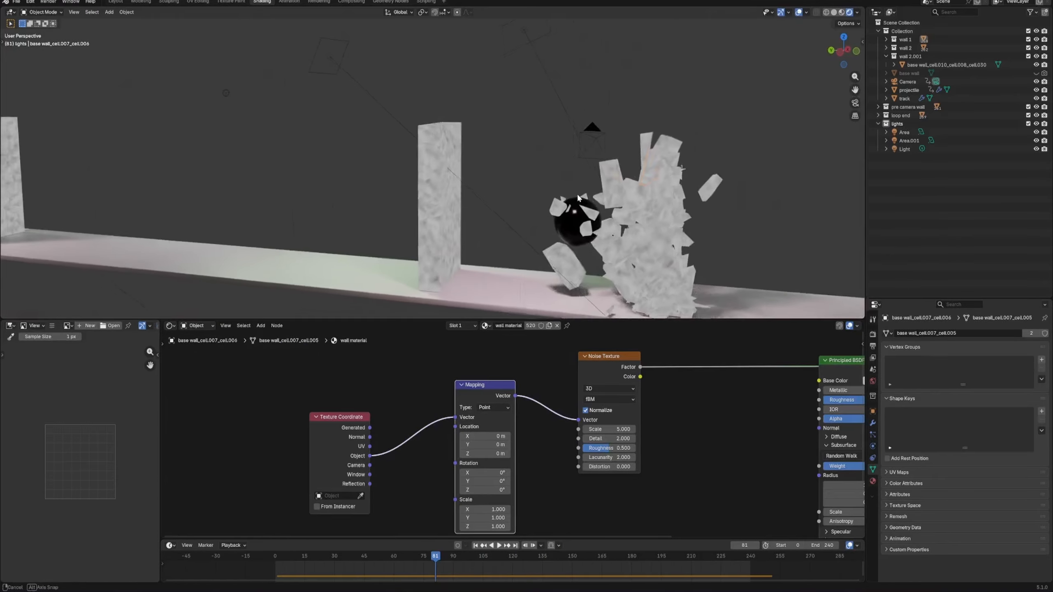
# - Set the noise scale to 24.7 and route its factor through the Principled BSDF's base color to the surface output
pyautogui.press('g')
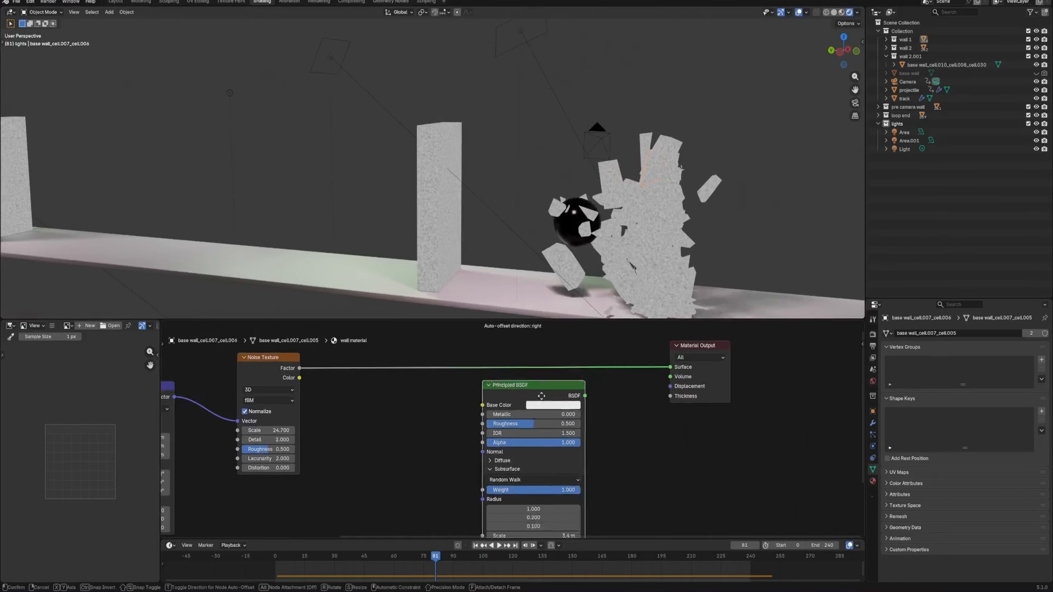
pyautogui.click(541, 396)
pyautogui.moveTo(300, 368); pyautogui.dragTo(482, 405)
pyautogui.moveTo(584, 395); pyautogui.dragTo(670, 367)
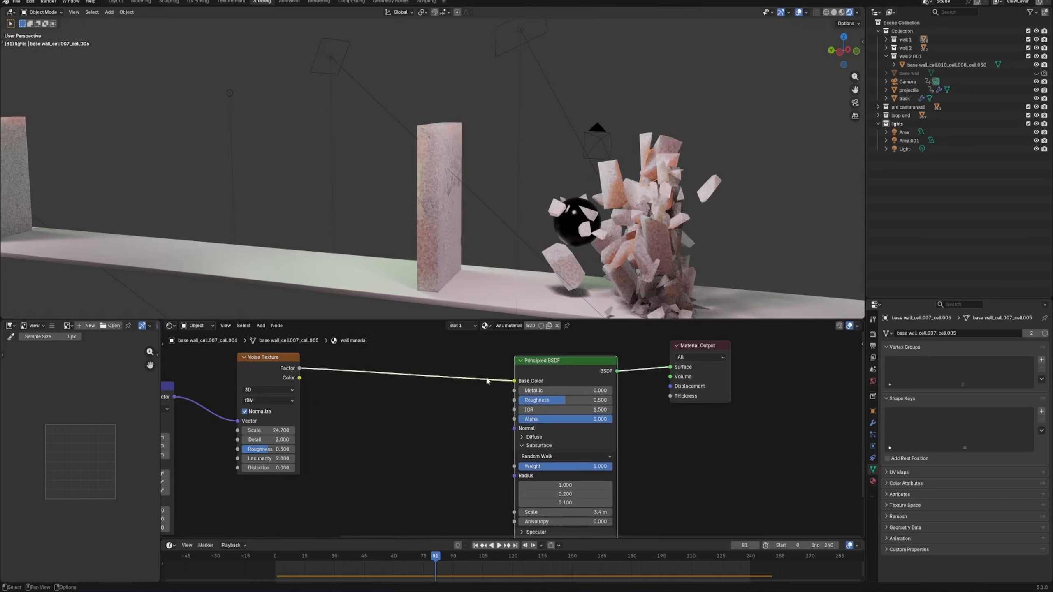
# - Add a second Noise Texture node to the wall material, fed by the mapping vector
pyautogui.hotkey('shift', 'a')
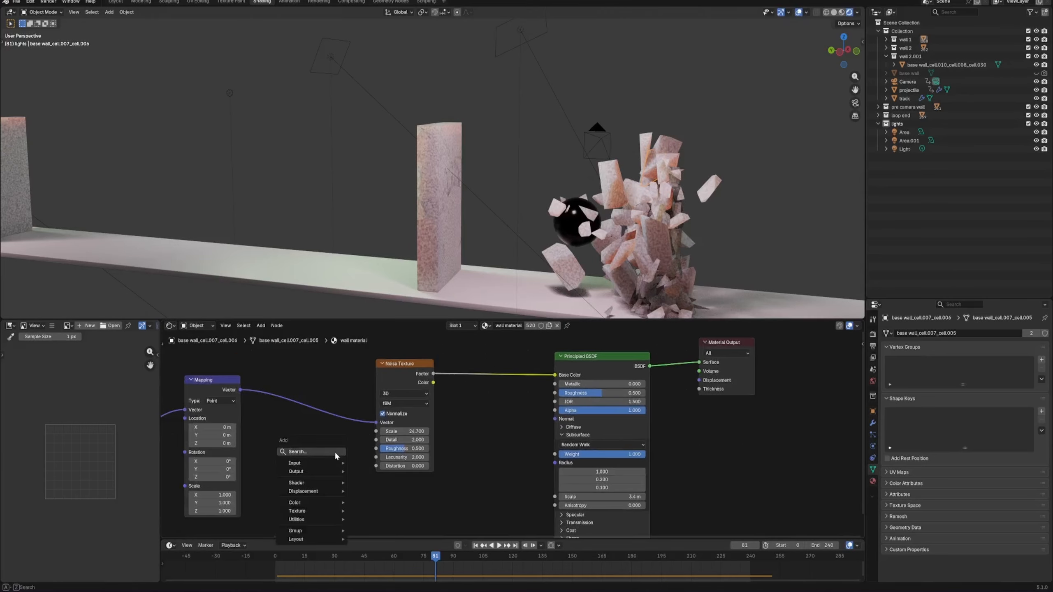
pyautogui.click(334, 451)
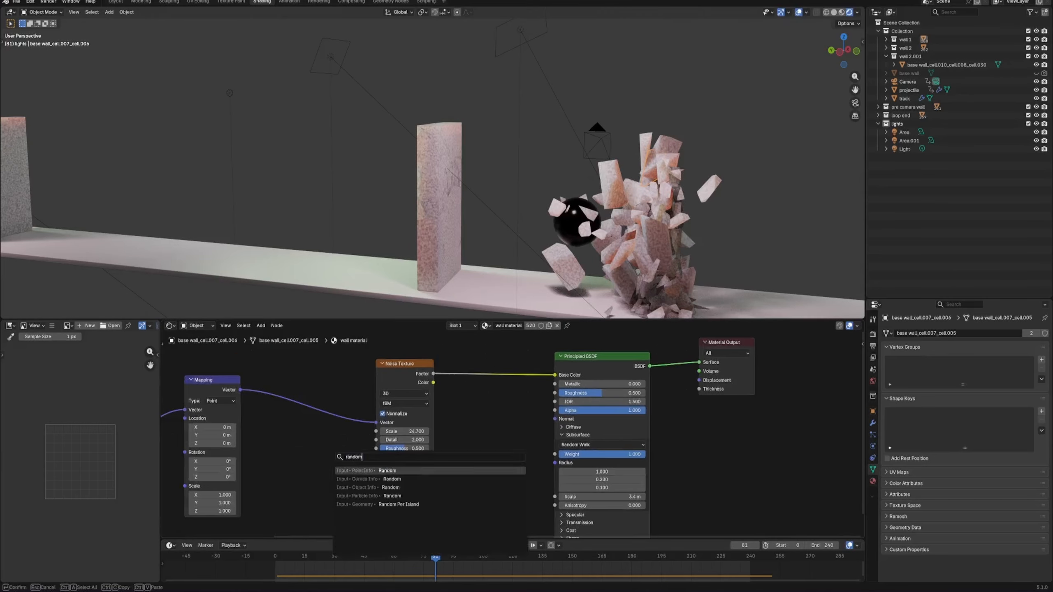
pyautogui.write('nois')
pyautogui.press('Return')
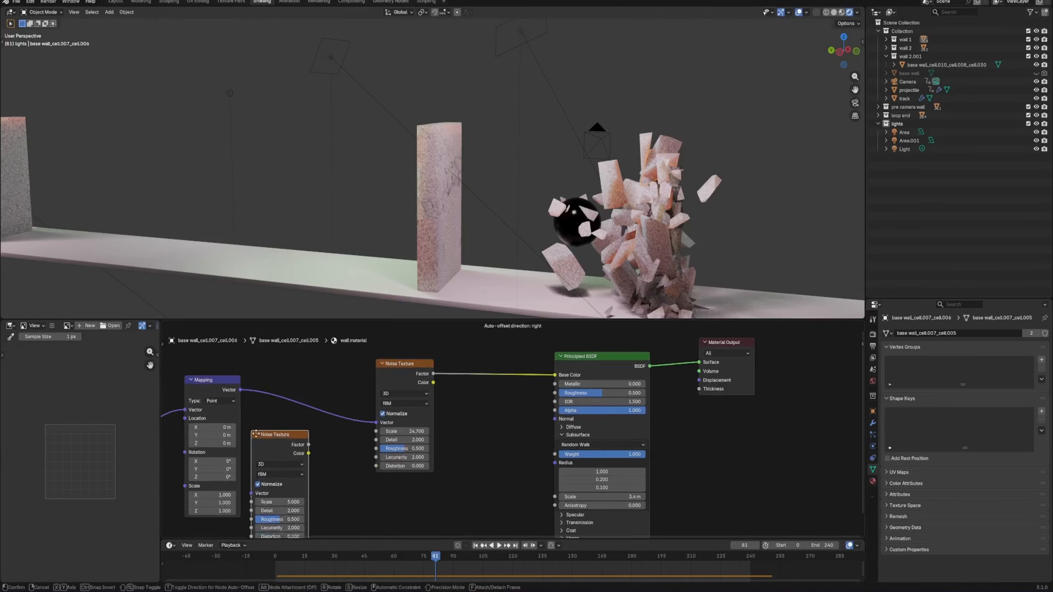
# - Distort the first noise with a Vector Math Add node combining the mapping vector and the second noise's color
pyautogui.hotkey('shift', 'a')
pyautogui.click(330, 453)
pyautogui.write('v')
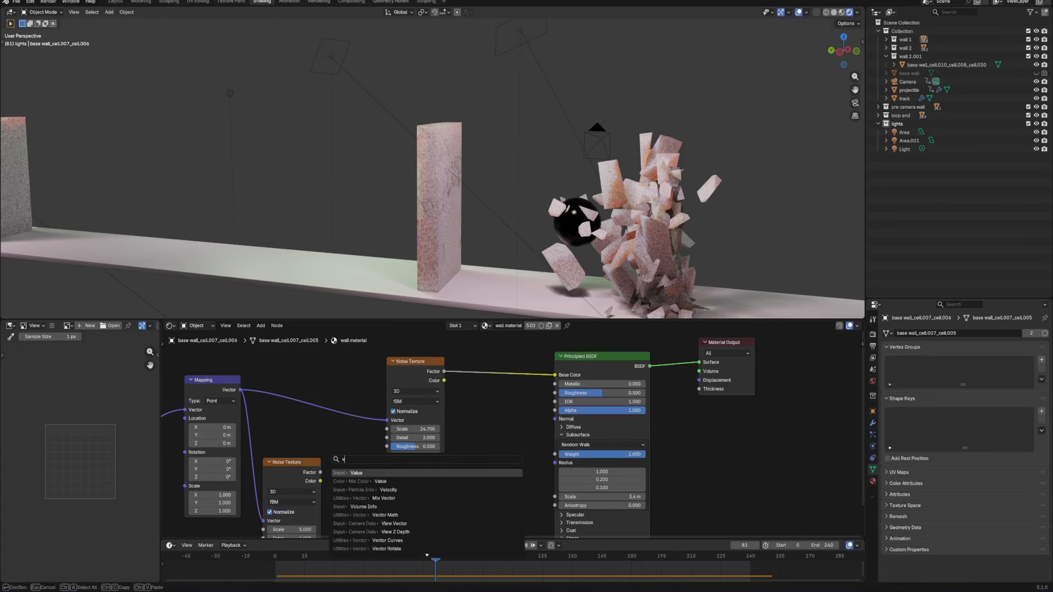
pyautogui.write('ec m')
pyautogui.press('Return')
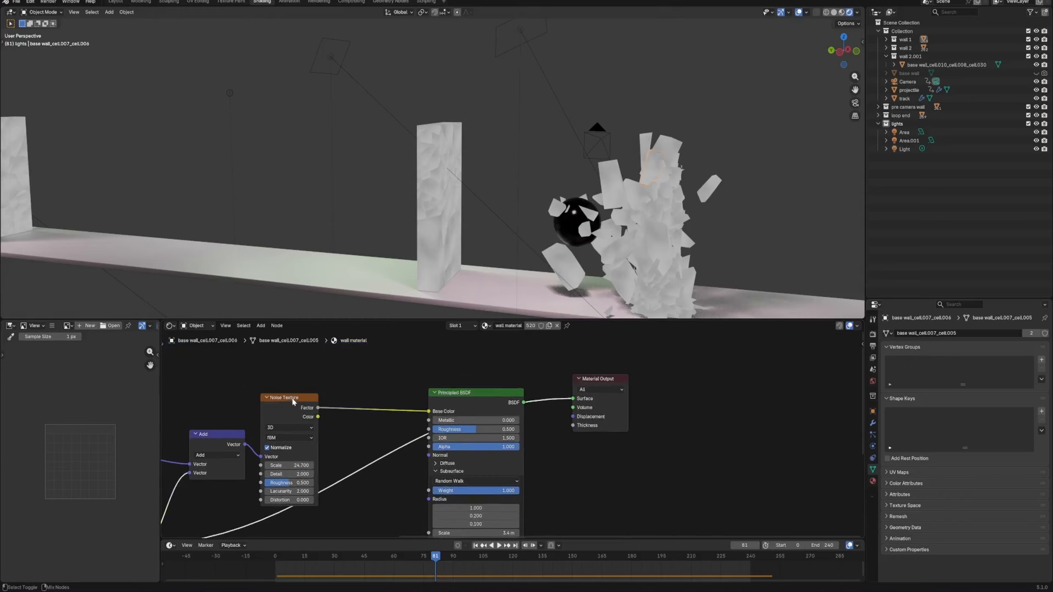
pyautogui.scroll(5, 548, 270)
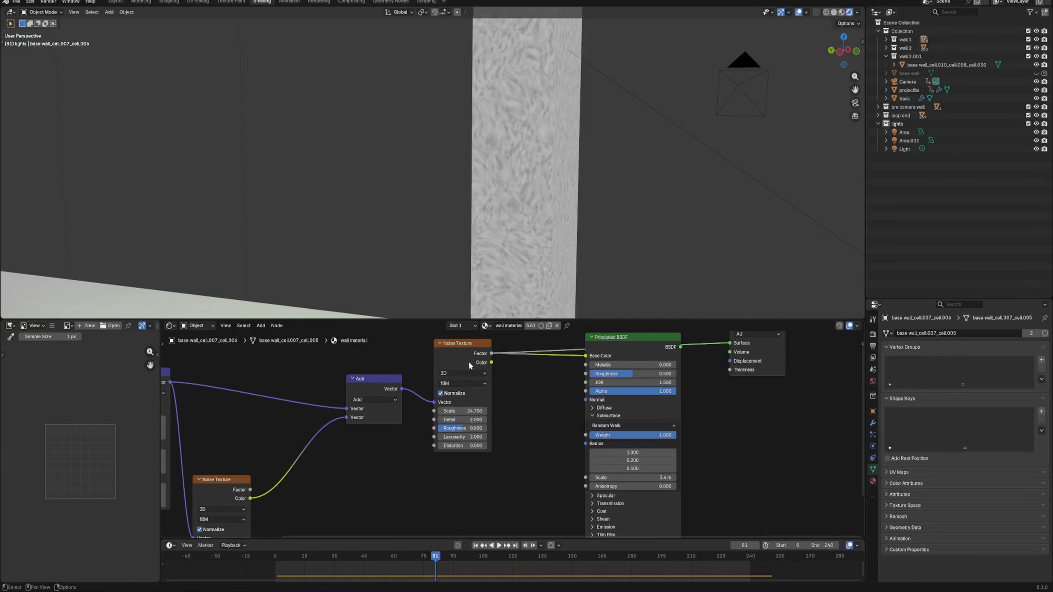
pyautogui.moveTo(471, 365); pyautogui.dragTo(445, 371)
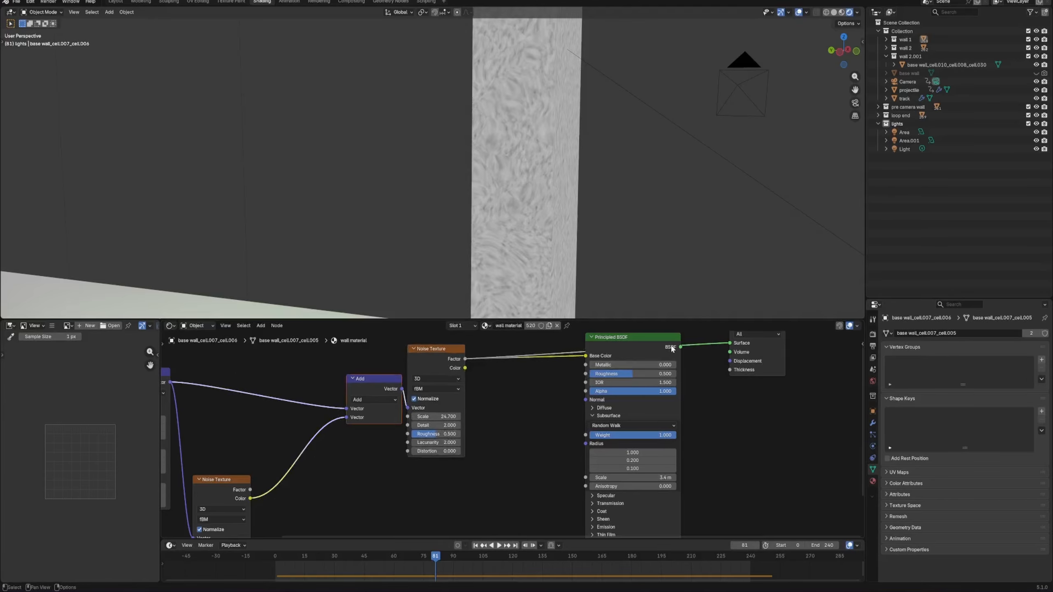
# - Insert a Color Ramp between the noise factor and the base color, and change its black stop to a light salmon pink
pyautogui.hotkey('shift', 'a')
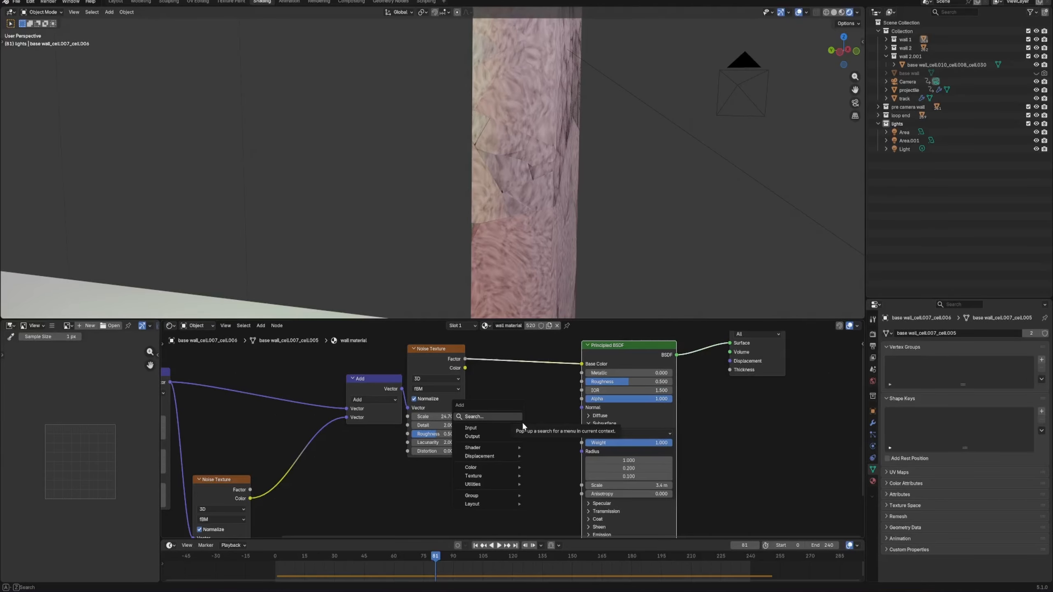
pyautogui.write('color ram')
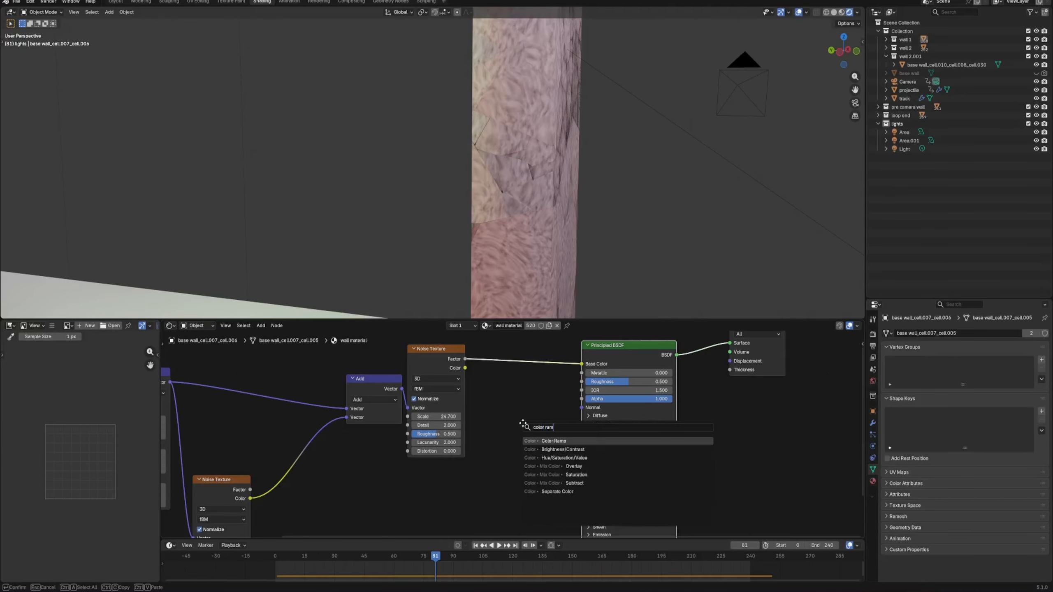
pyautogui.press('Return')
pyautogui.click(503, 342)
pyautogui.click(544, 405)
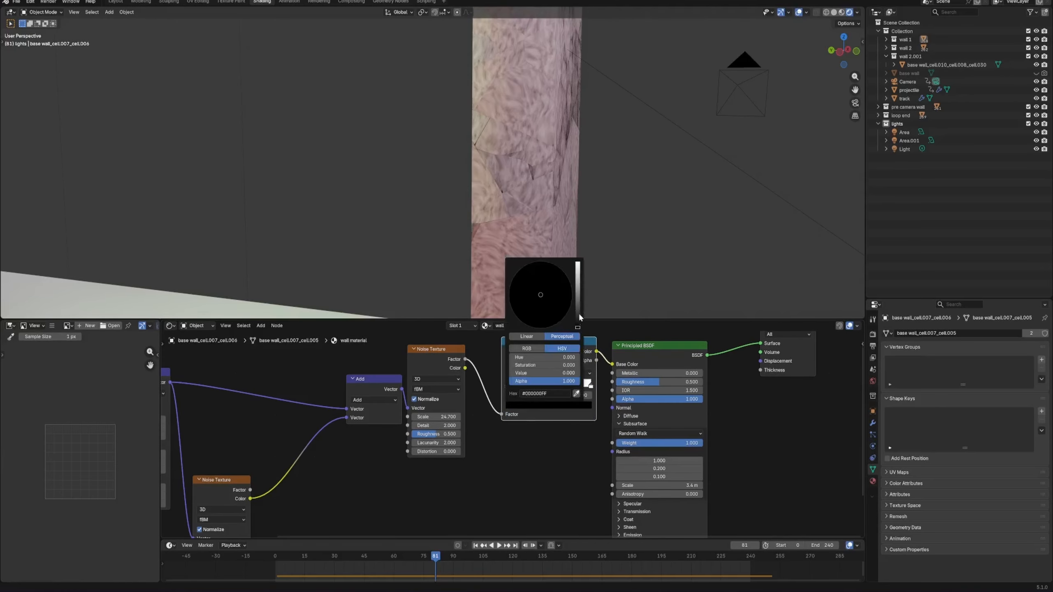
pyautogui.moveTo(578, 326); pyautogui.dragTo(578, 262)
pyautogui.click(540, 307)
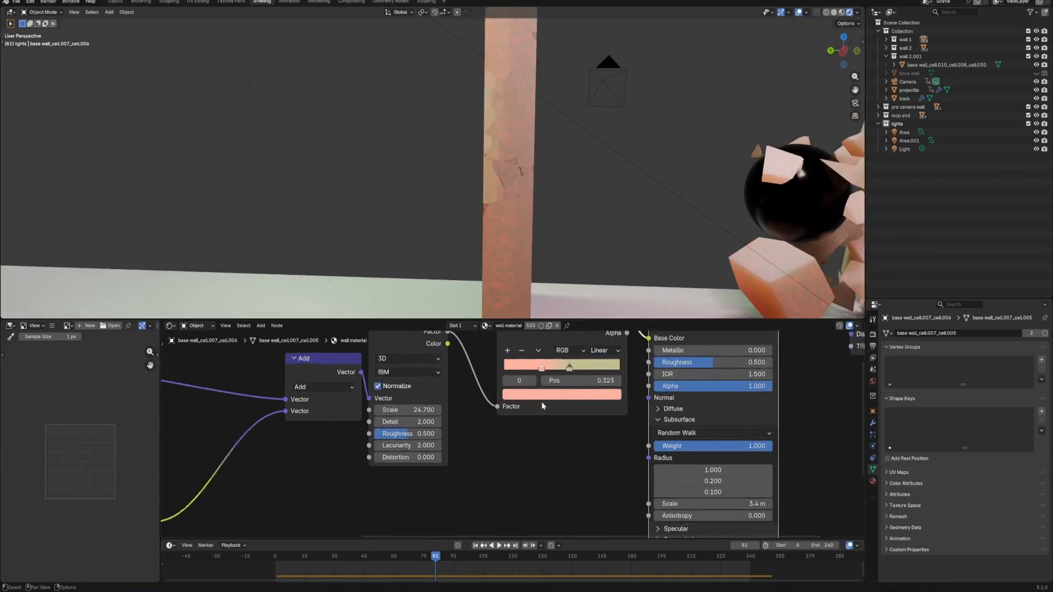
# - Add a Value node set to 0.290 and connect it to the material output's thickness
pyautogui.scroll(2, 535, 420)
pyautogui.click(507, 435)
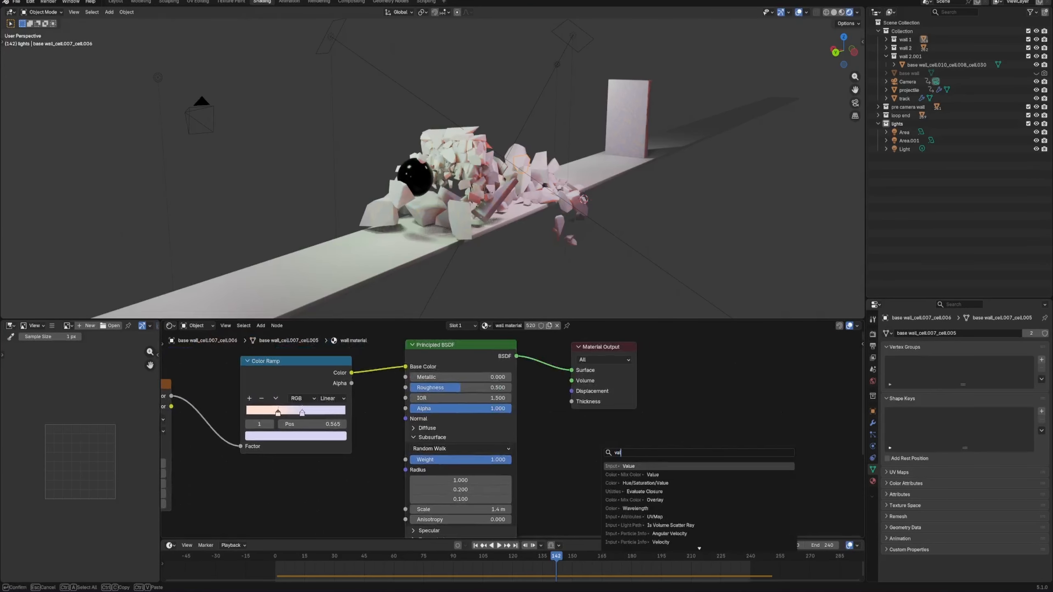
pyautogui.write('.290')
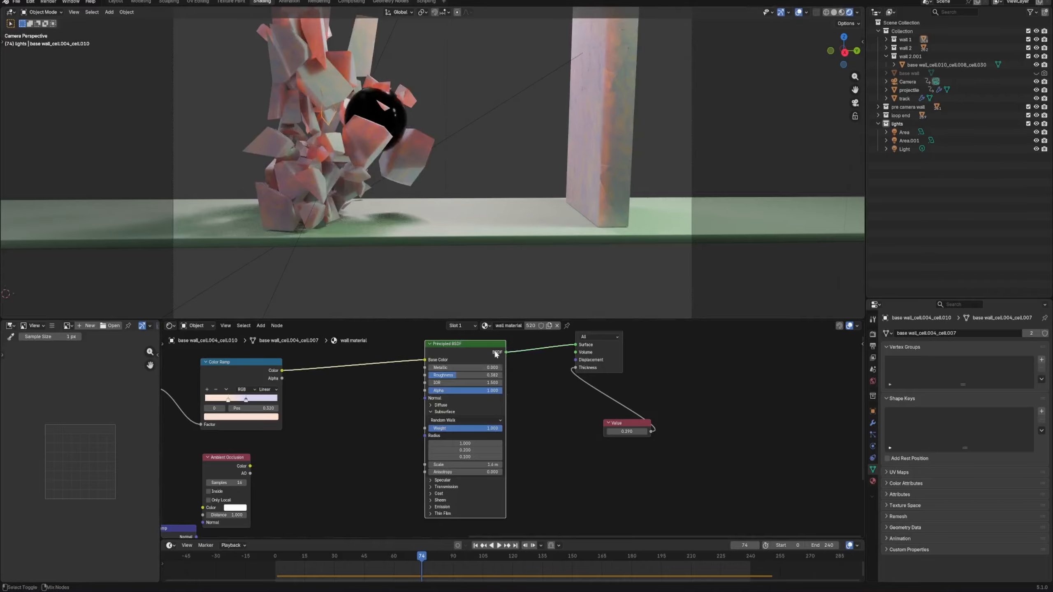
# - Return to the Layout workspace and play the animation to review the updated wall material
pyautogui.scroll(-4, 223, 84)
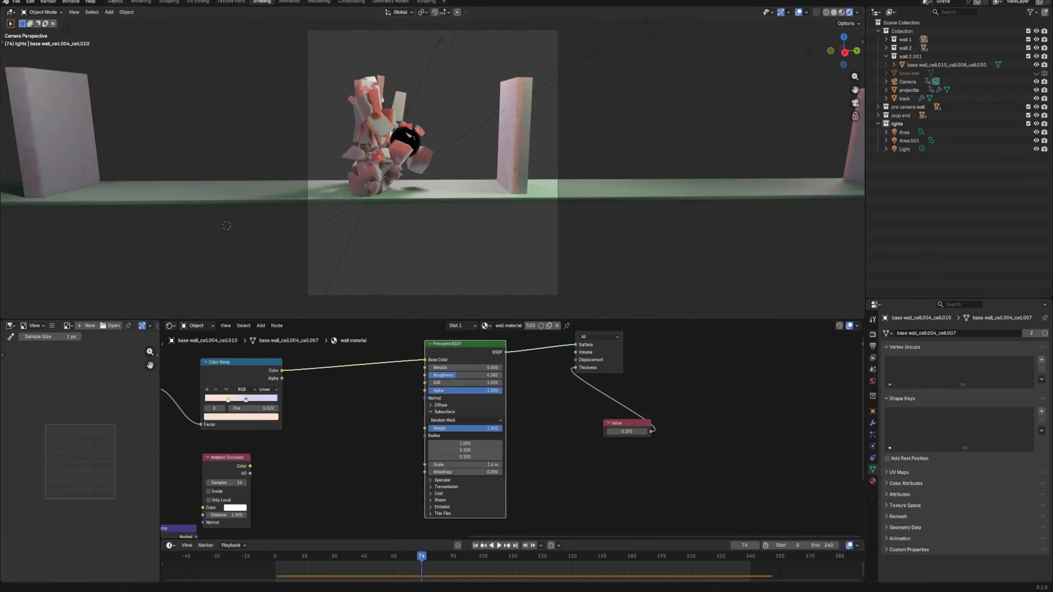
pyautogui.click(115, 2)
pyautogui.press('space')
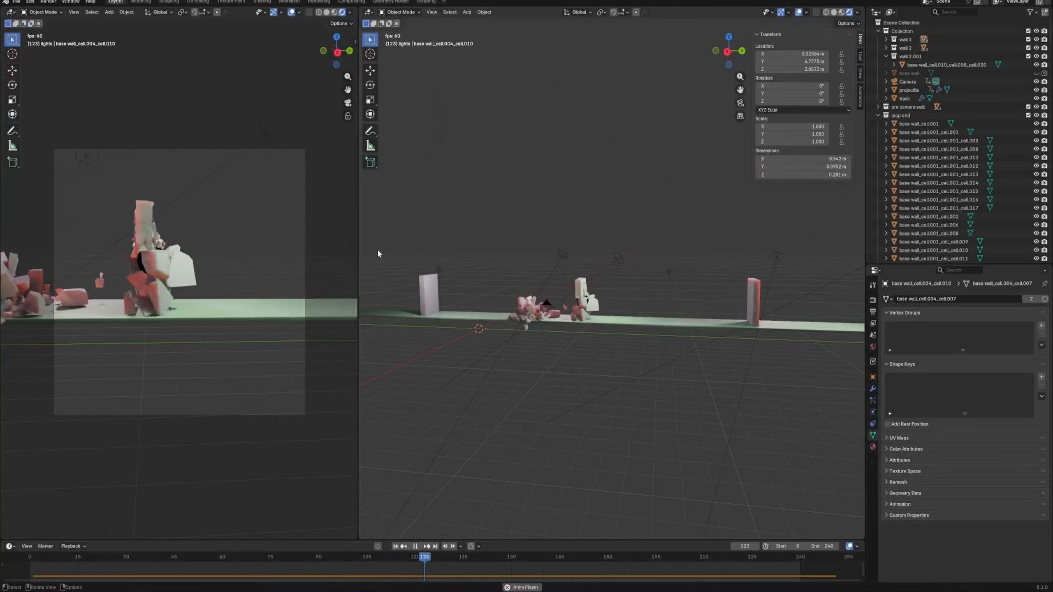